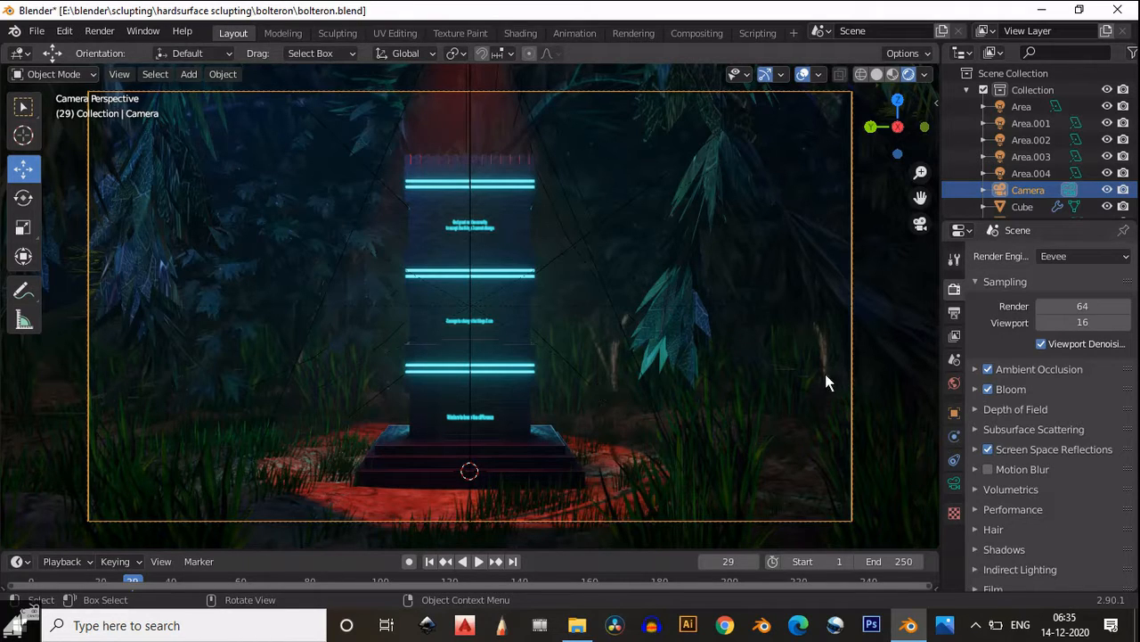
- Review the camera's depth of field, aperture, viewport display and composition guide settings
{"action": "left_click", "coordinate": [954, 485]}
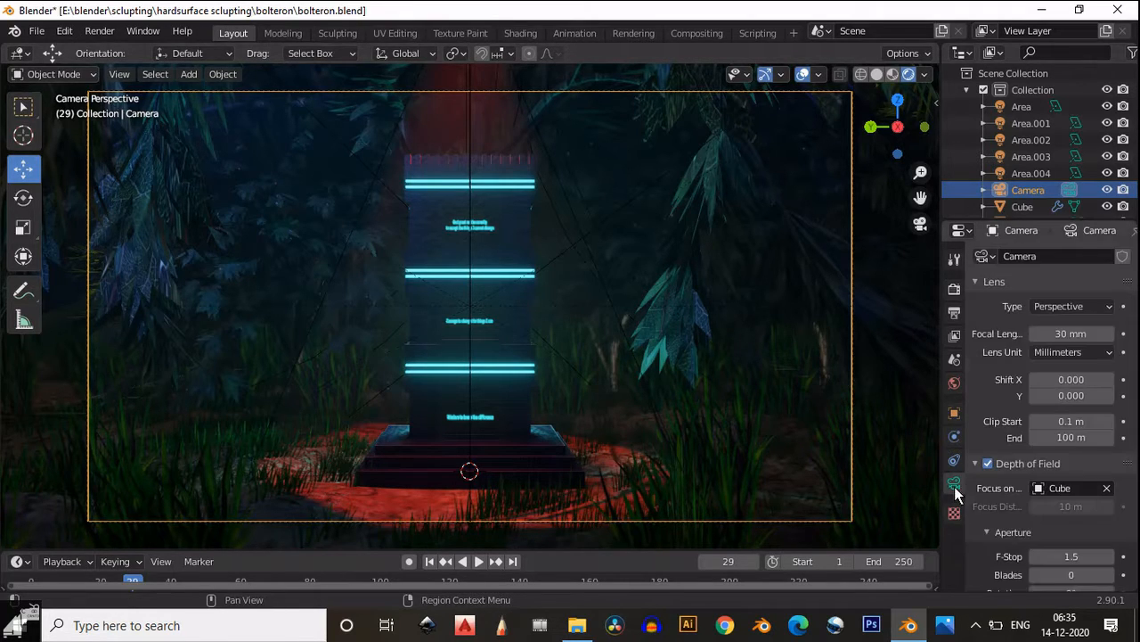
{"action": "scroll", "coordinate": [1002, 397], "scroll_direction": "down", "scroll_amount": 5}
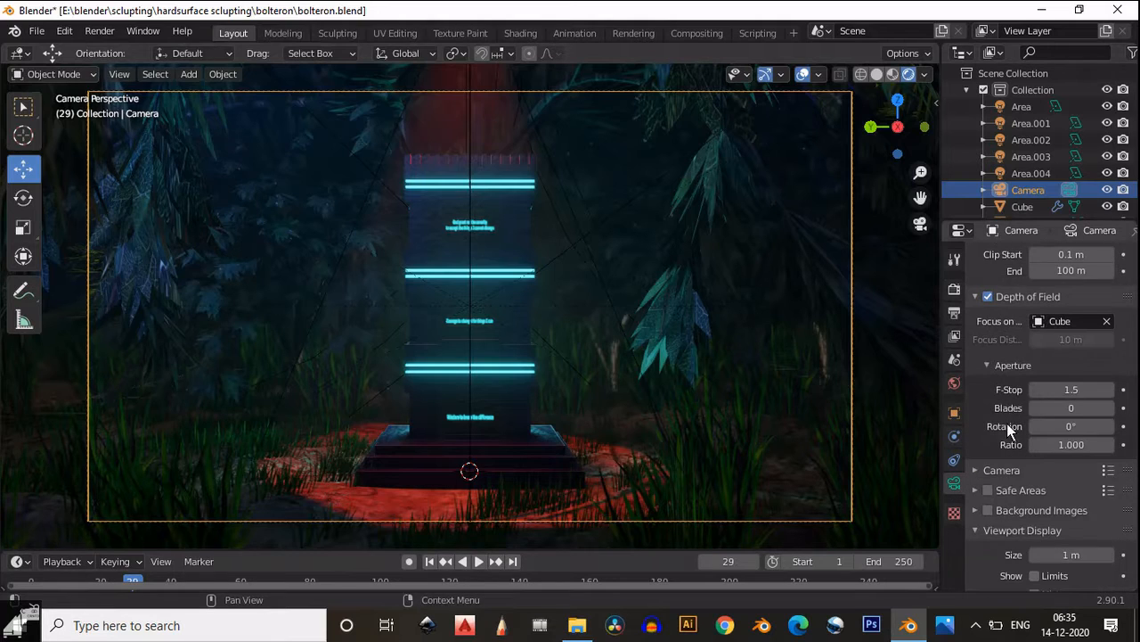
{"action": "scroll", "coordinate": [1058, 525], "scroll_direction": "down", "scroll_amount": 3}
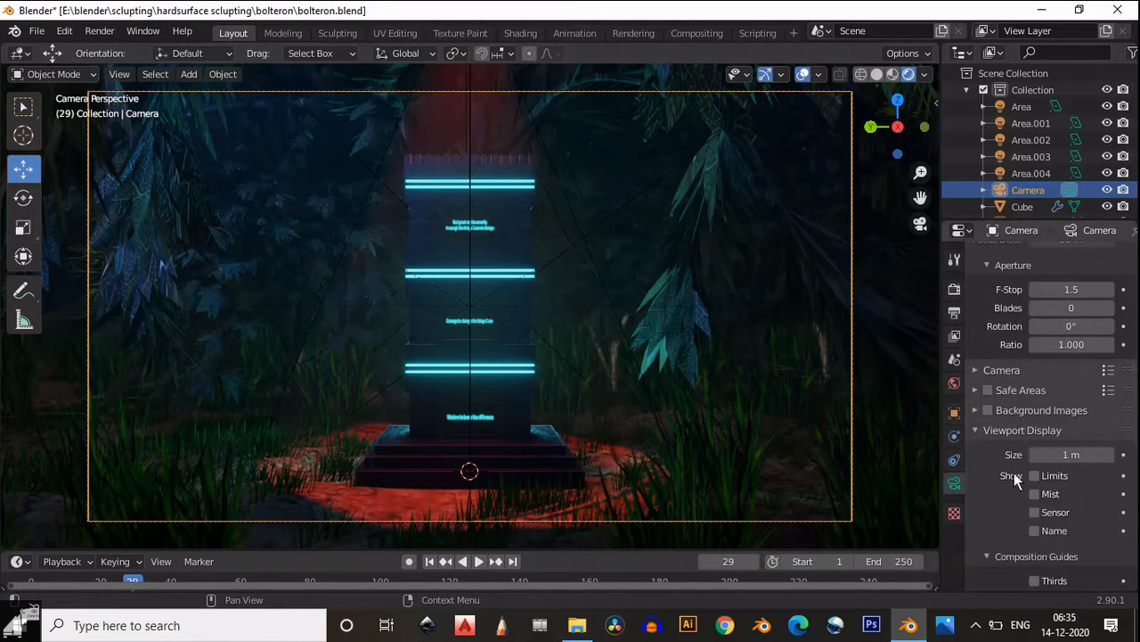
{"action": "scroll", "coordinate": [1015, 472], "scroll_direction": "down", "scroll_amount": 5}
{"action": "scroll", "coordinate": [1034, 468], "scroll_direction": "up", "scroll_amount": 1}
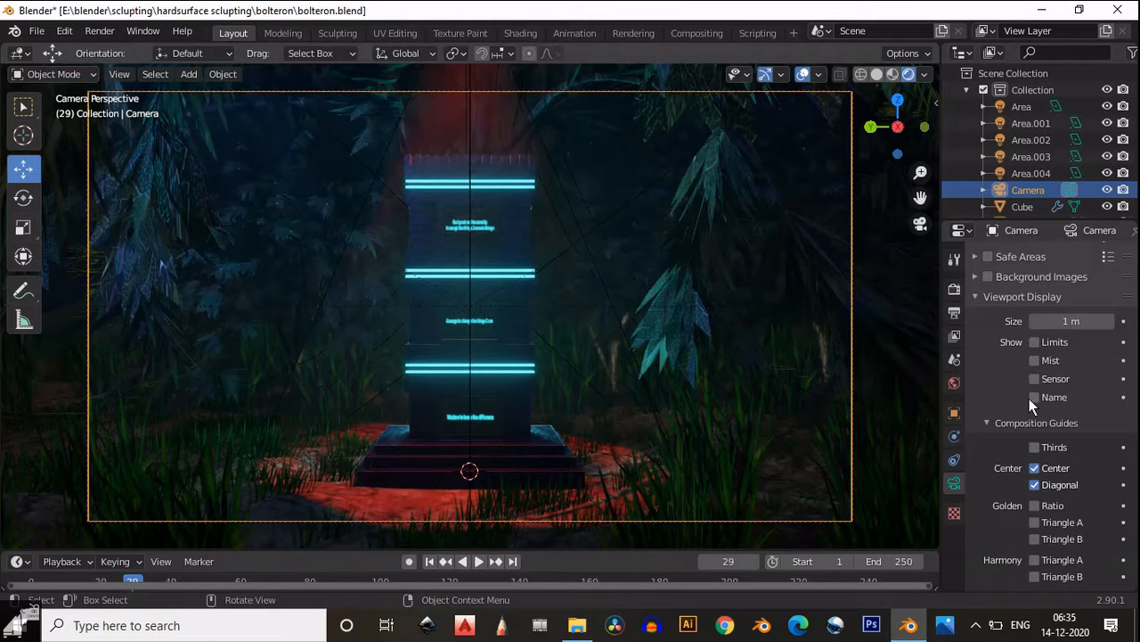
{"action": "scroll", "coordinate": [711, 343], "scroll_direction": "up", "scroll_amount": 4}
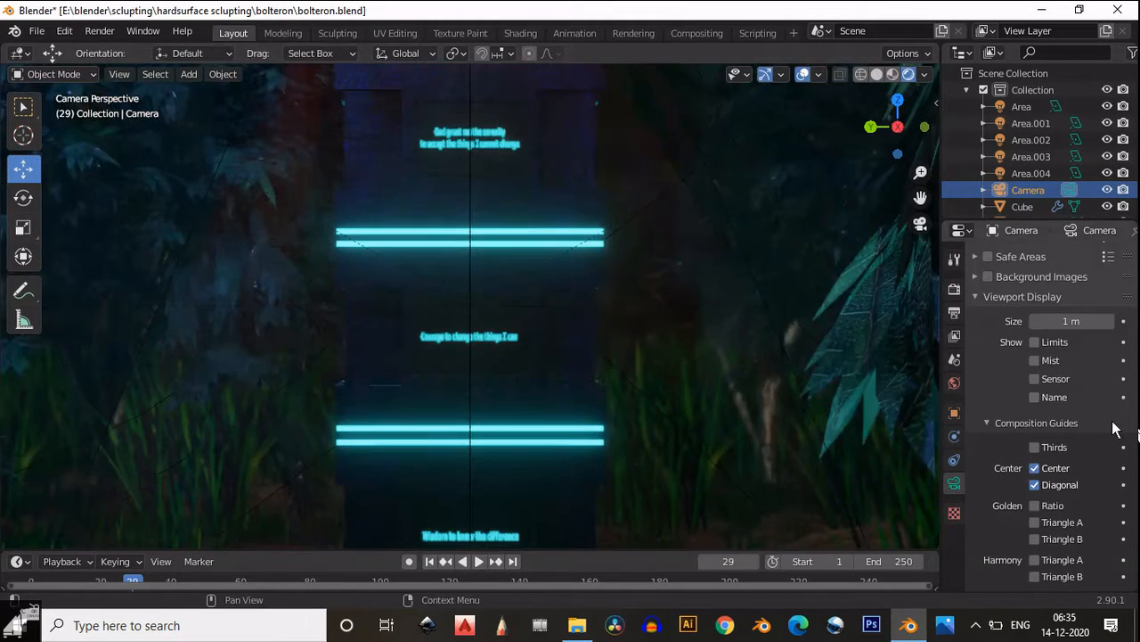
{"action": "scroll", "coordinate": [1048, 421], "scroll_direction": "up", "scroll_amount": 4}
{"action": "scroll", "coordinate": [1047, 410], "scroll_direction": "down", "scroll_amount": 4}
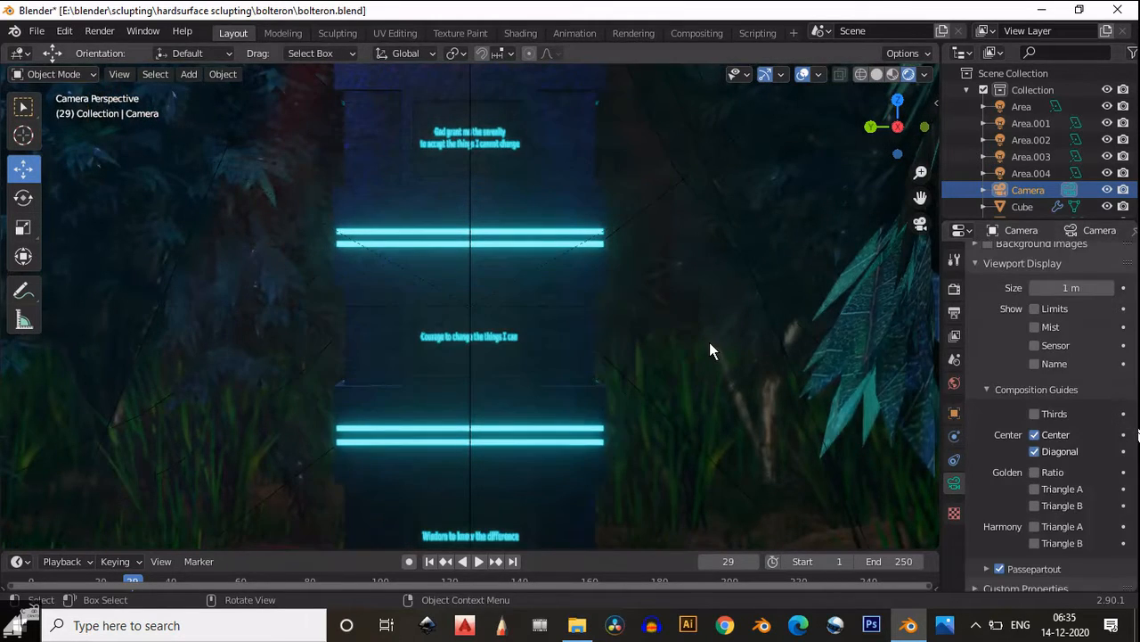
{"action": "scroll", "coordinate": [709, 342], "scroll_direction": "down", "scroll_amount": 4}
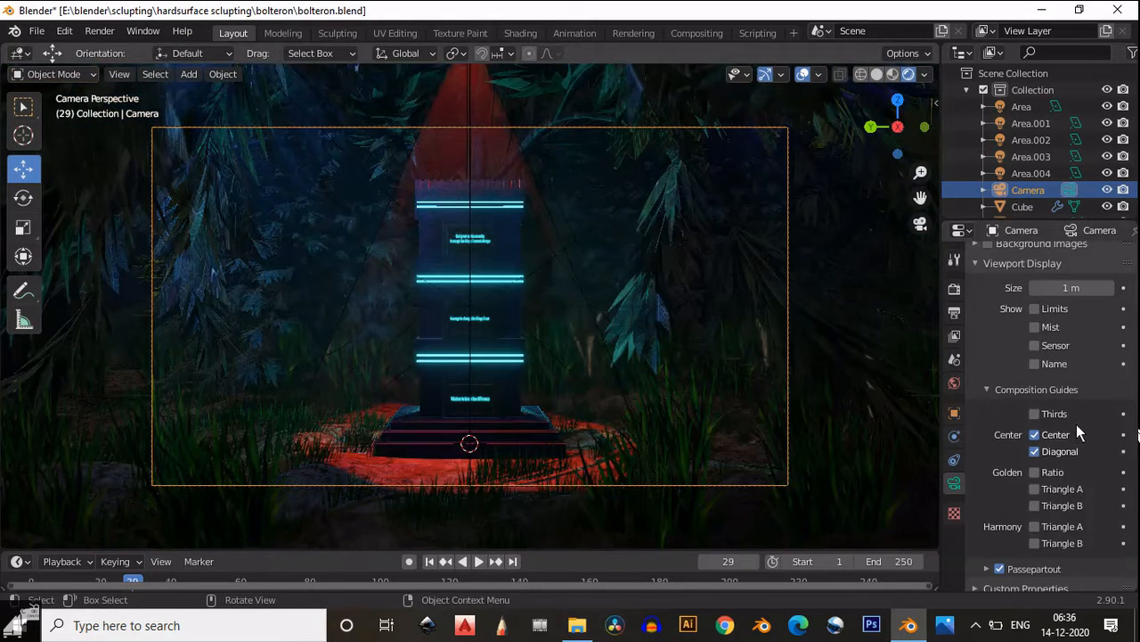
{"action": "scroll", "coordinate": [1137, 417], "scroll_direction": "down", "scroll_amount": 1}
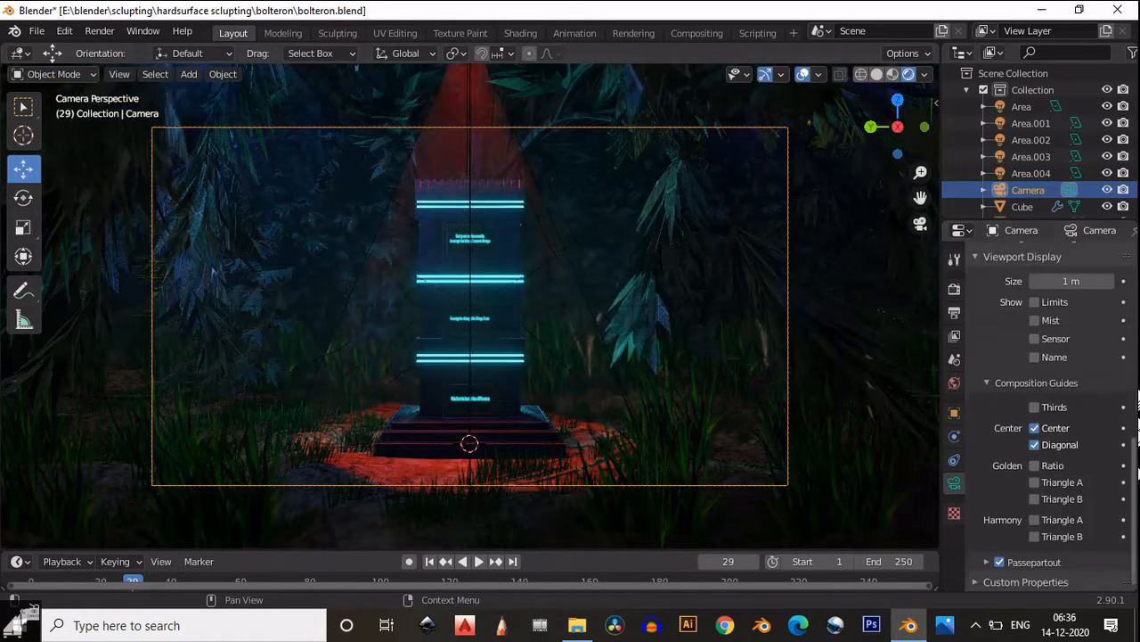
{"action": "scroll", "coordinate": [1137, 375], "scroll_direction": "up", "scroll_amount": 5}
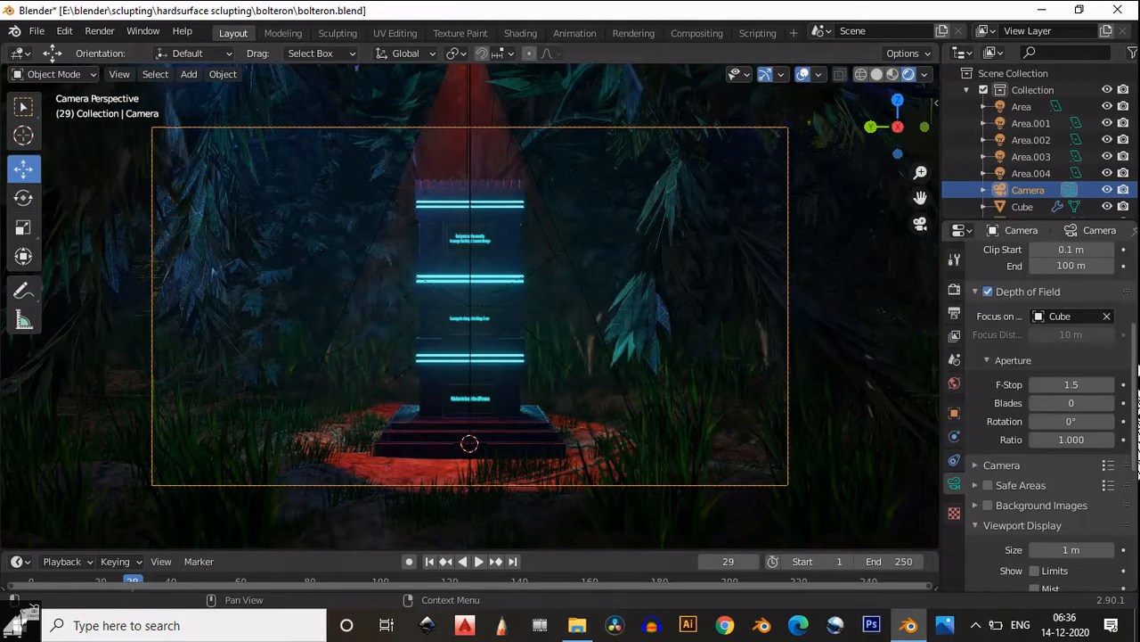
{"action": "scroll", "coordinate": [1137, 367], "scroll_direction": "up", "scroll_amount": 2}
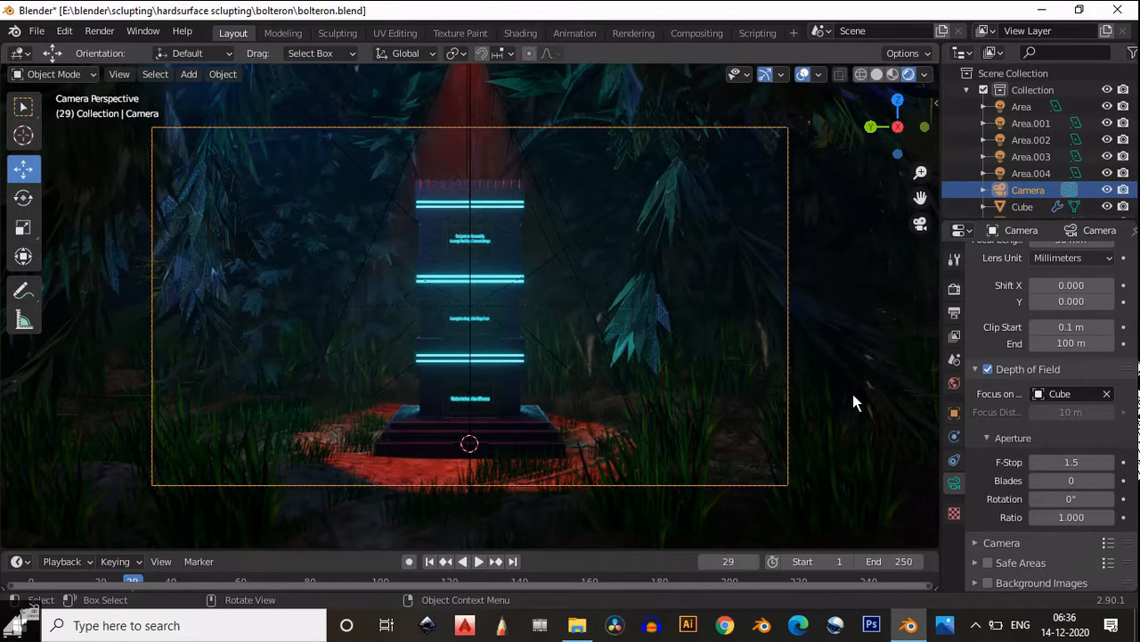
- Leave the camera view and inspect the whole scene and its background from outside
{"action": "left_click", "coordinate": [918, 225]}
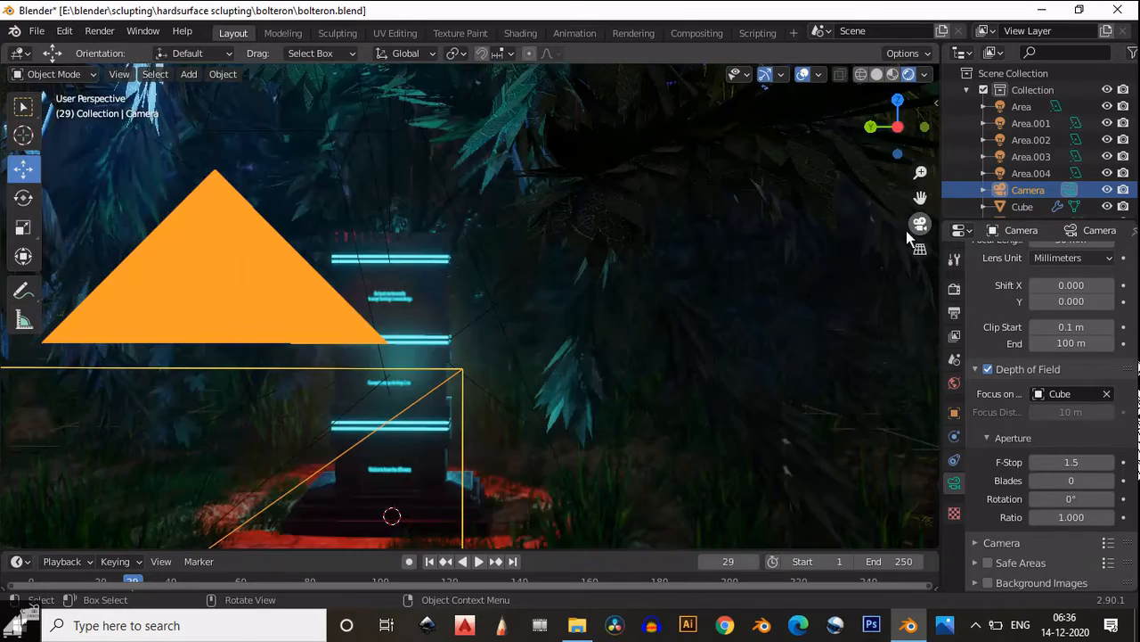
{"action": "scroll", "coordinate": [665, 288], "scroll_direction": "down", "scroll_amount": 1}
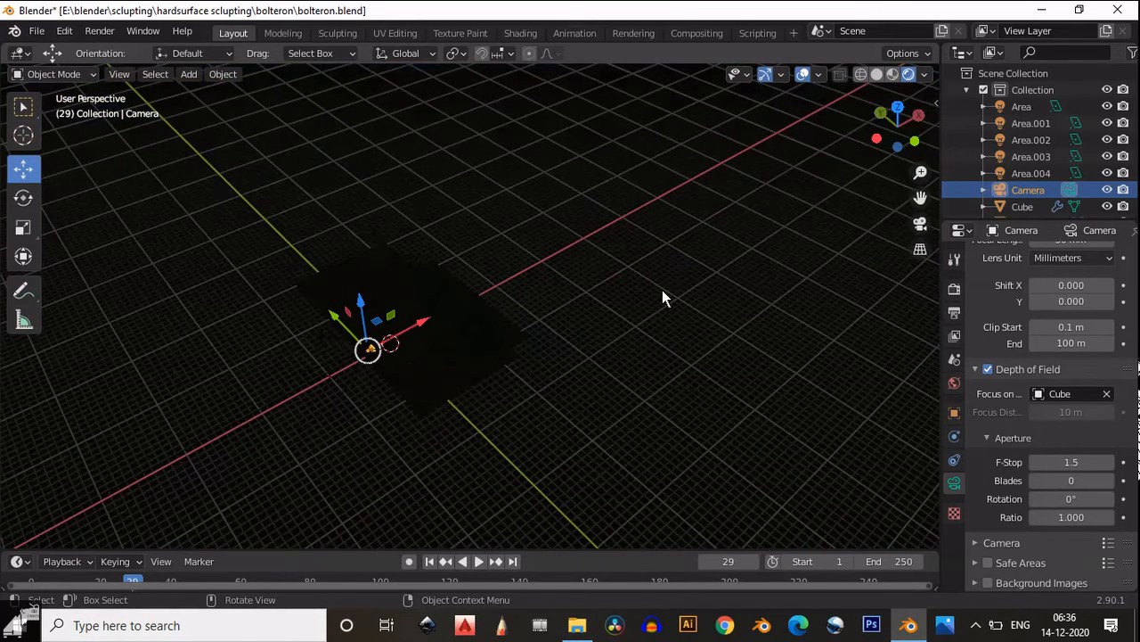
{"action": "scroll", "coordinate": [662, 290], "scroll_direction": "up", "scroll_amount": 6}
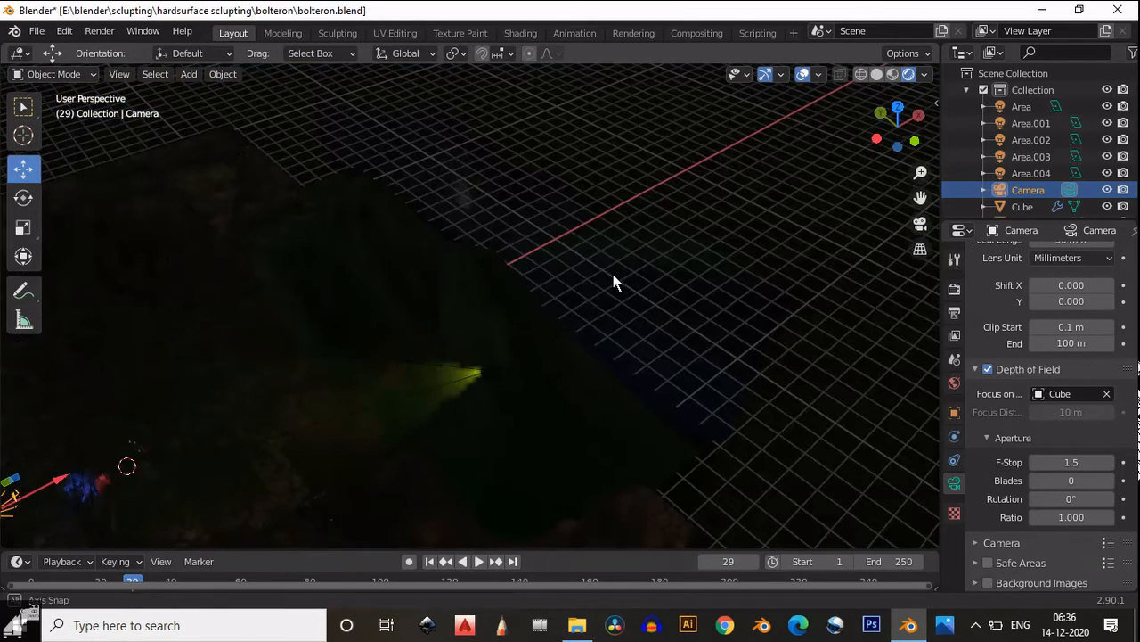
{"action": "middle_click_drag", "start_coordinate": [613, 276], "coordinate": [551, 268]}
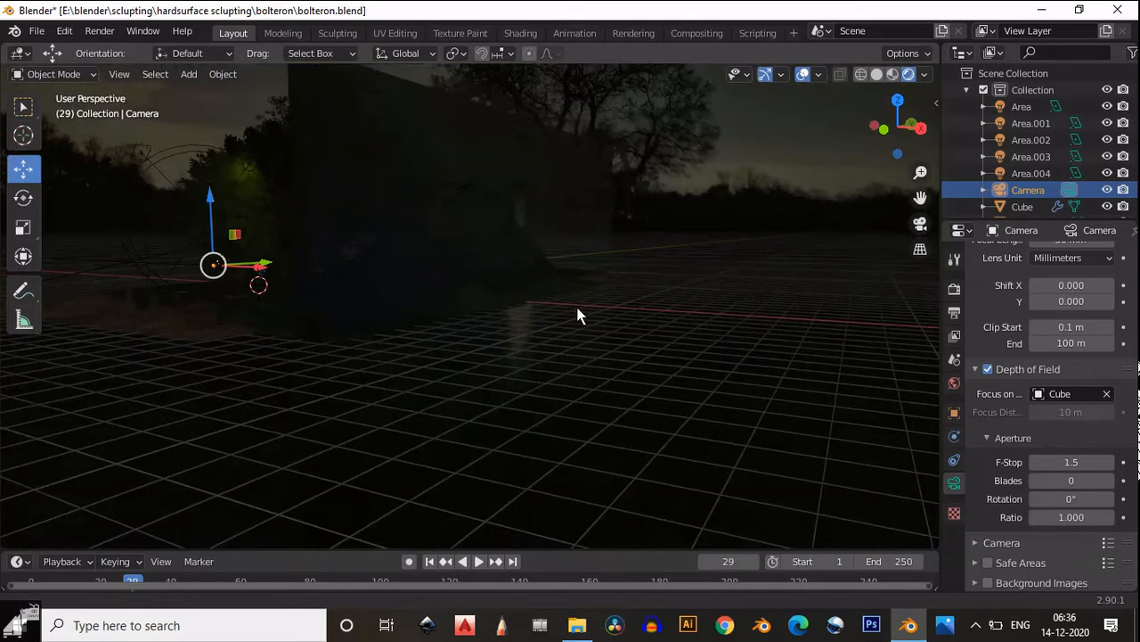
{"action": "mouse_move", "coordinate": [590, 330]}
{"action": "middle_mouse_down"}
{"action": "mouse_move", "coordinate": [610, 354]}
{"action": "mouse_move", "coordinate": [652, 359]}
{"action": "mouse_move", "coordinate": [483, 354]}
{"action": "mouse_move", "coordinate": [433, 330]}
{"action": "mouse_move", "coordinate": [475, 349]}
{"action": "mouse_move", "coordinate": [585, 346]}
{"action": "middle_mouse_up"}
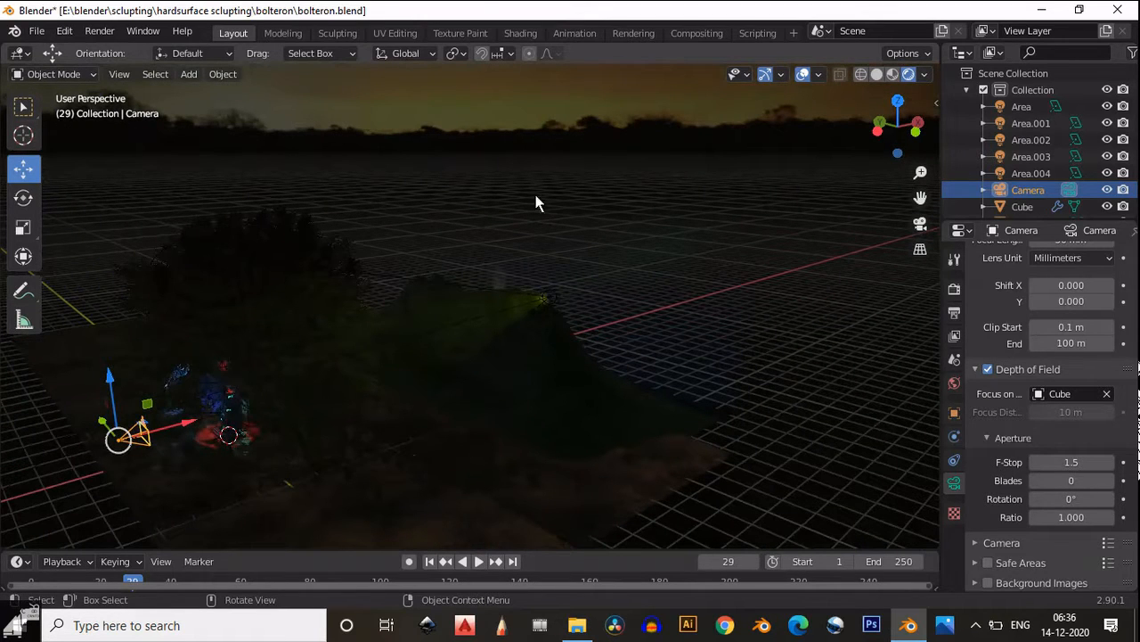
- Show the World node tree in the Shading workspace and inspect its environment image, Bright/Contrast and Volume Scatter nodes
{"action": "left_click", "coordinate": [521, 34]}
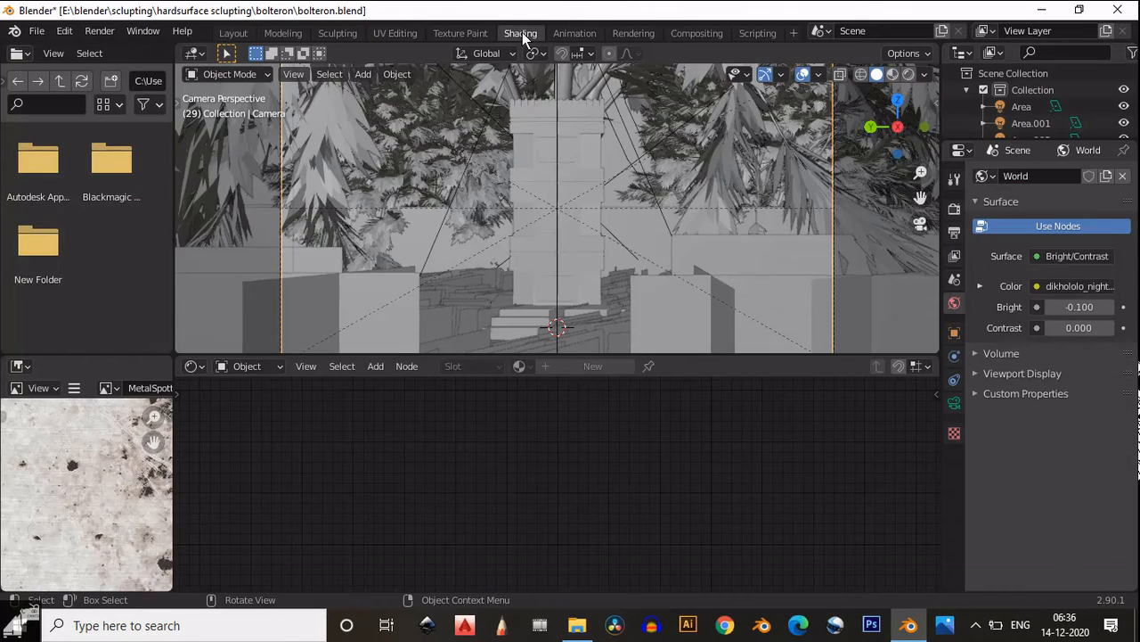
{"action": "left_click", "coordinate": [258, 367]}
{"action": "left_click", "coordinate": [260, 405]}
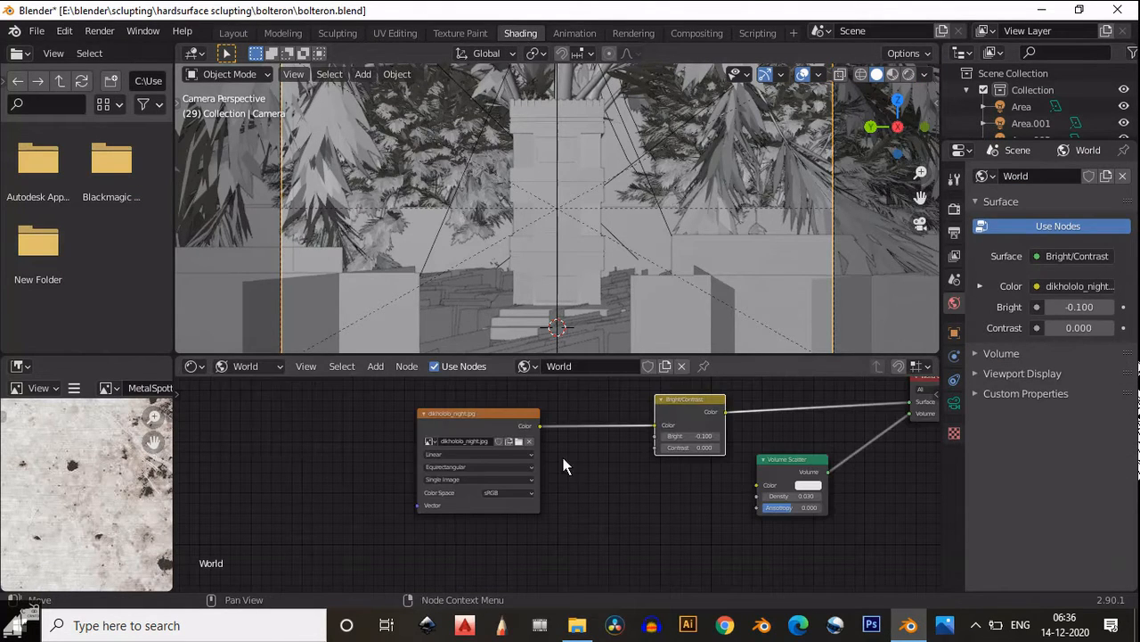
{"action": "scroll", "coordinate": [570, 457], "scroll_direction": "up", "scroll_amount": 3}
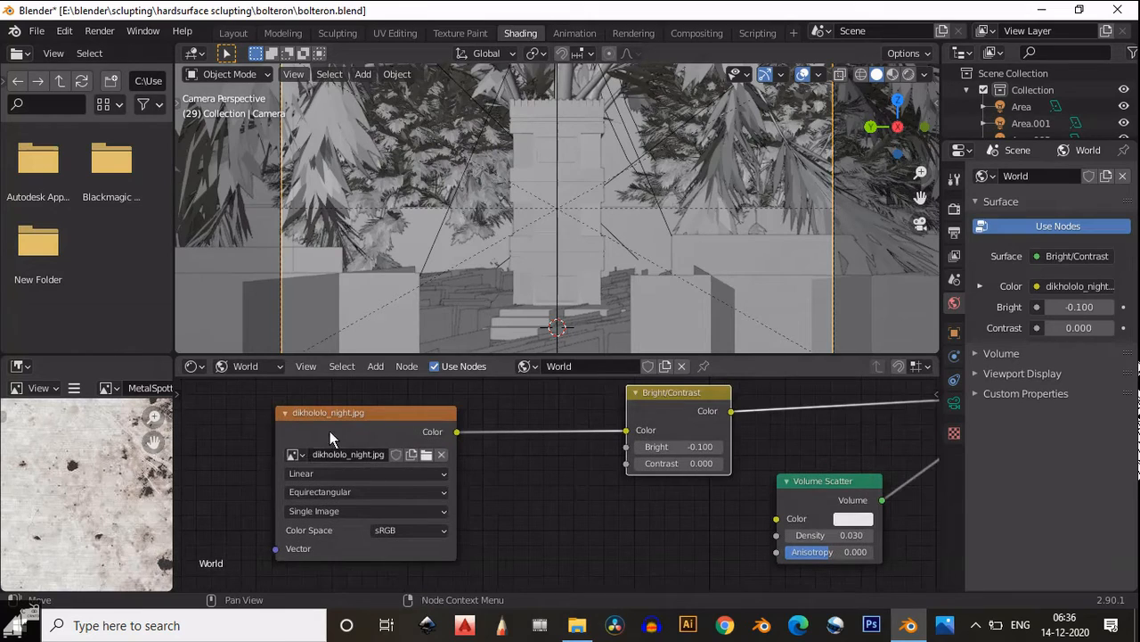
{"action": "middle_click_drag", "start_coordinate": [629, 525], "coordinate": [503, 542]}
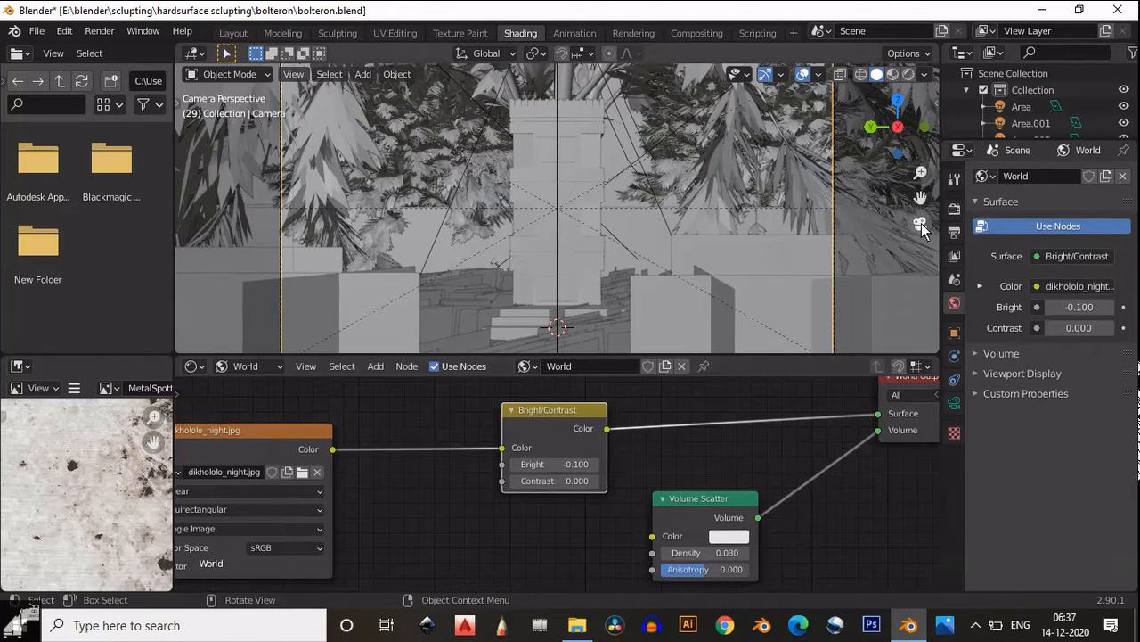
- Return to the Layout workspace and view the scene through the camera again
{"action": "left_click", "coordinate": [244, 36]}
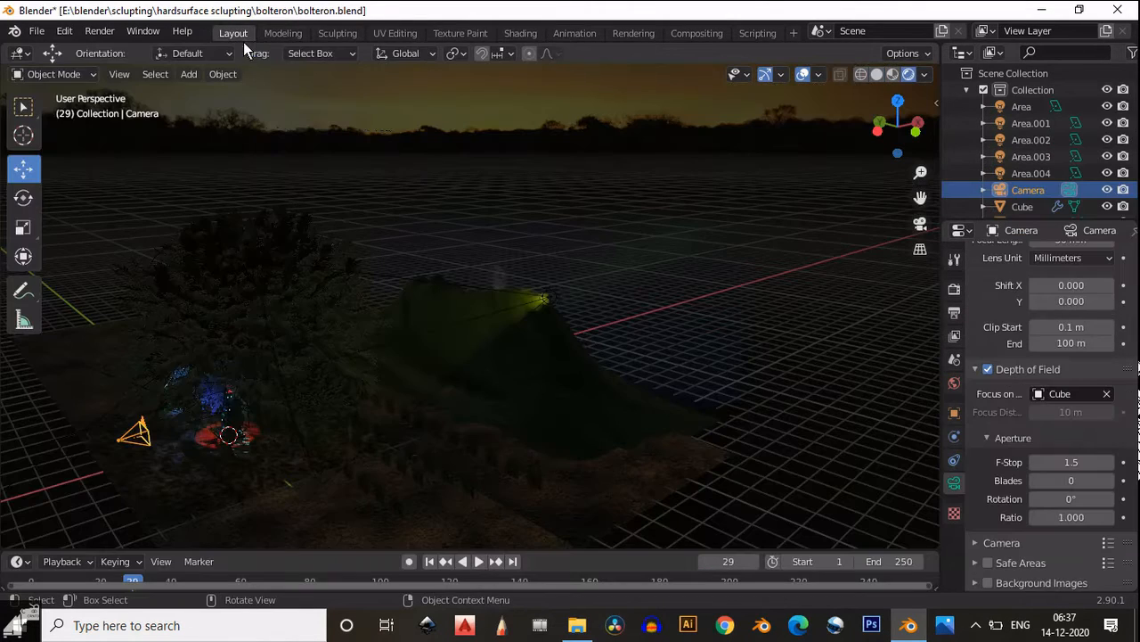
{"action": "middle_click_drag", "start_coordinate": [358, 303], "coordinate": [400, 289]}
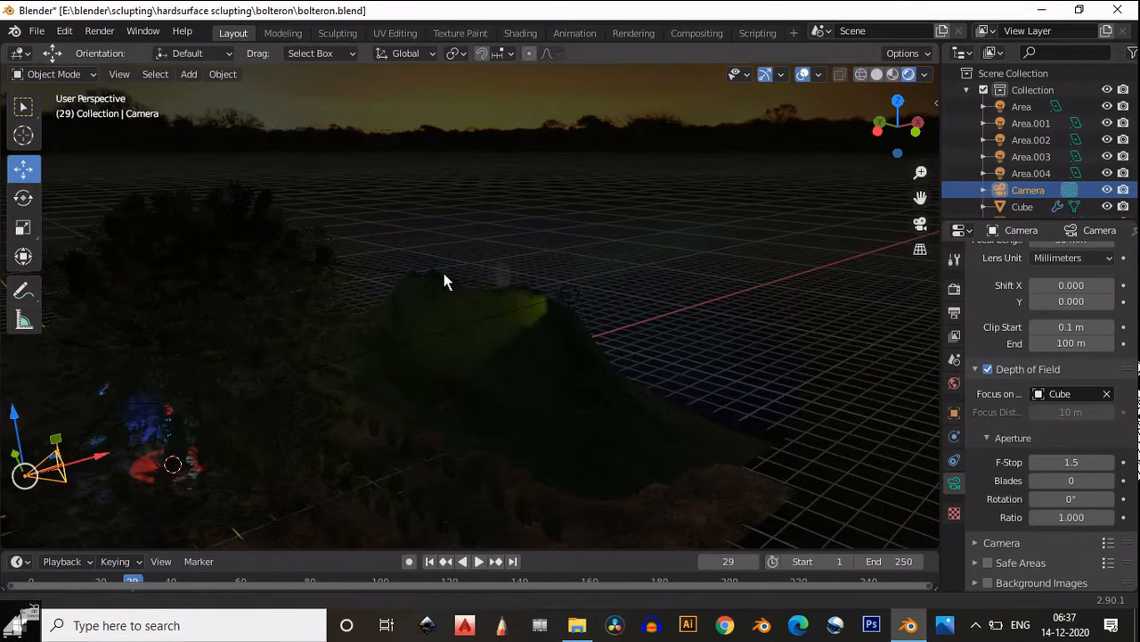
{"action": "middle_click_drag", "start_coordinate": [465, 276], "coordinate": [924, 220]}
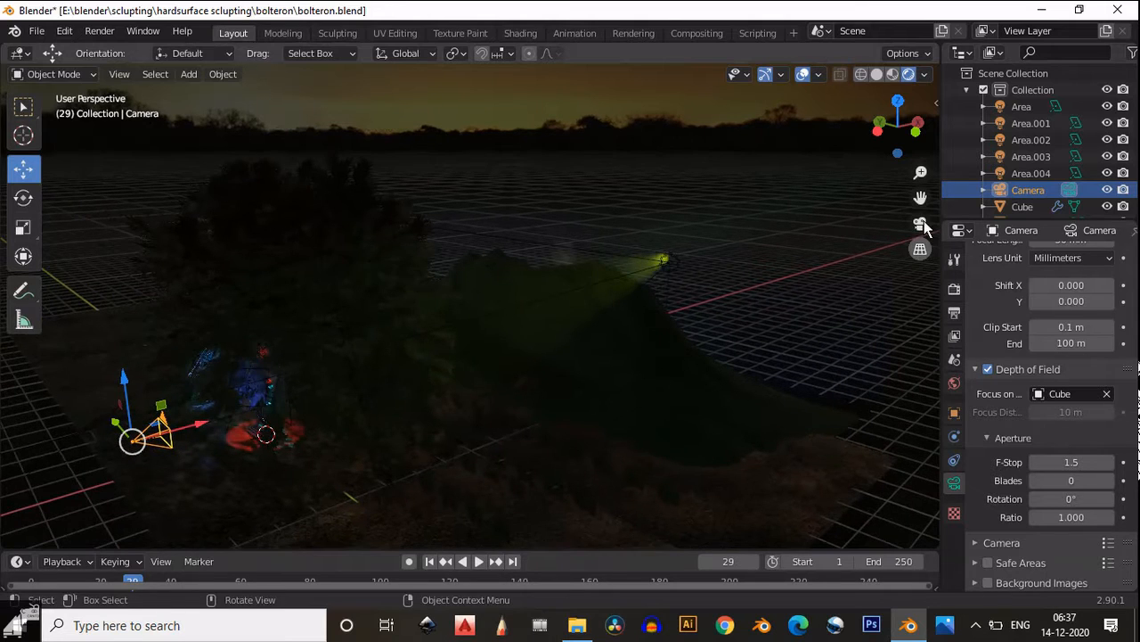
{"action": "left_click", "coordinate": [922, 222]}
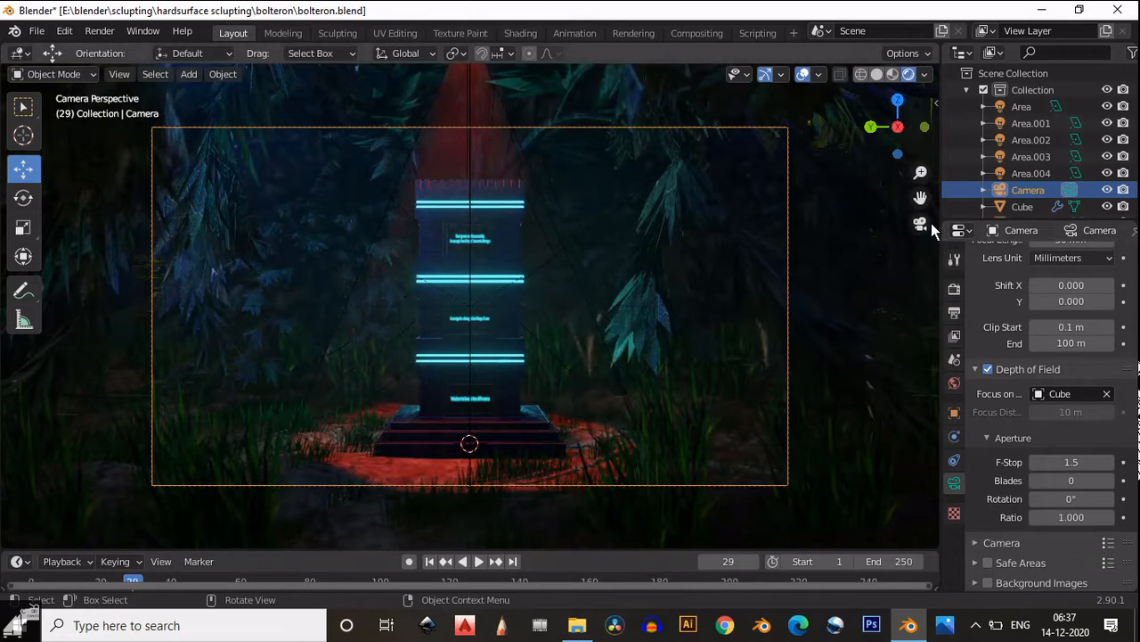
- Select the yellow 500 W spot light and examine its placement and direction relative to the trees and pillar
{"action": "left_click", "coordinate": [804, 276]}
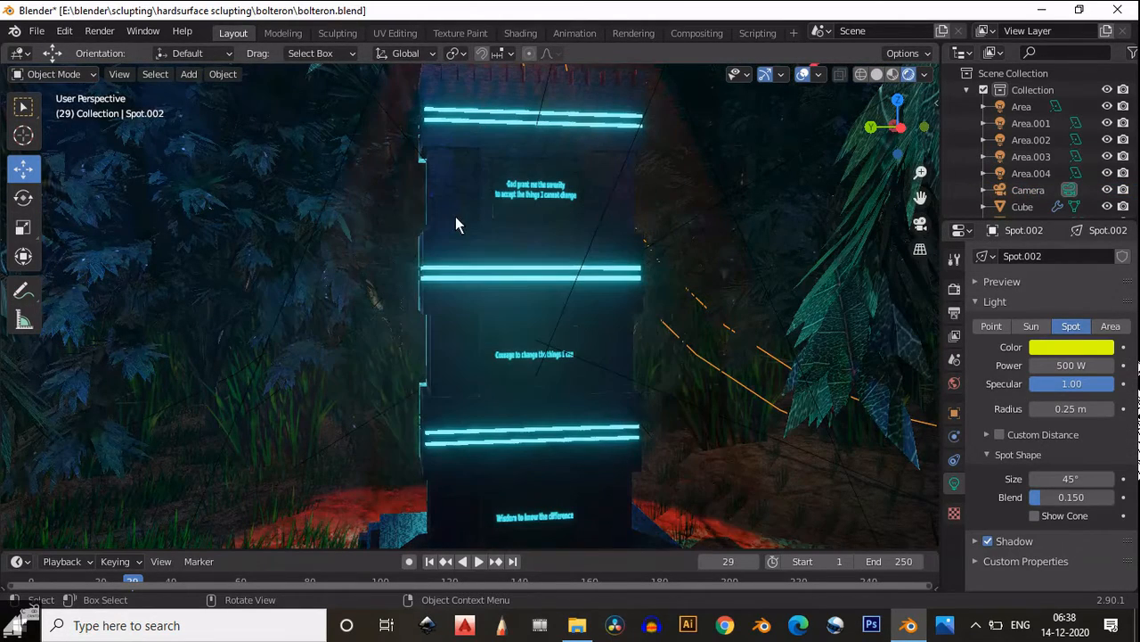
{"action": "scroll", "coordinate": [542, 234], "scroll_direction": "down", "scroll_amount": 5}
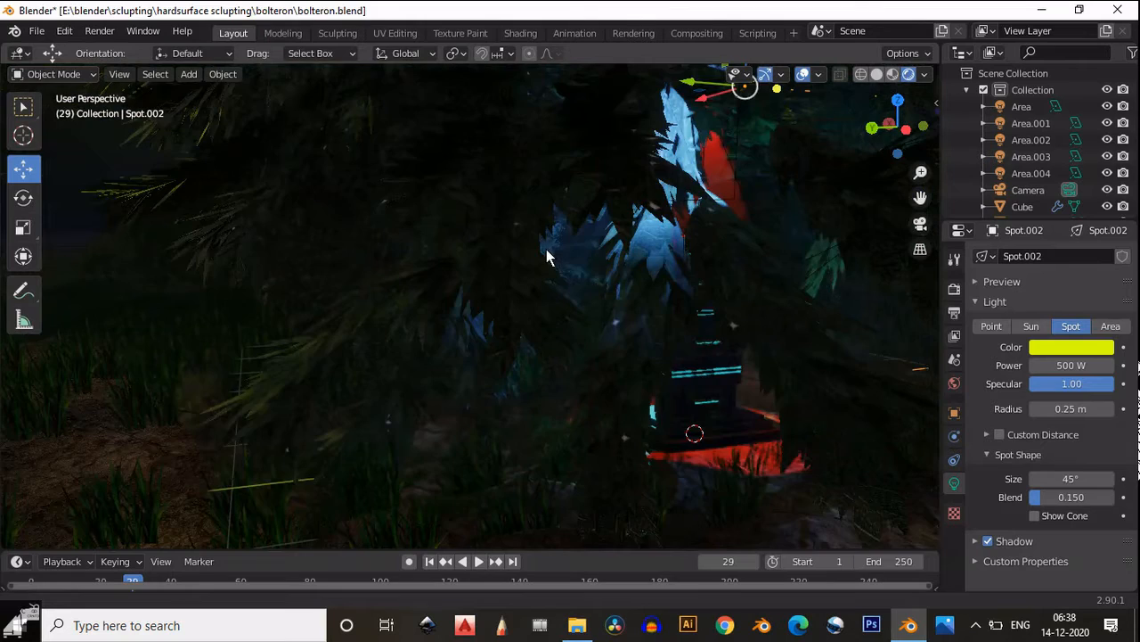
{"action": "scroll", "coordinate": [588, 245], "scroll_direction": "down", "scroll_amount": 3}
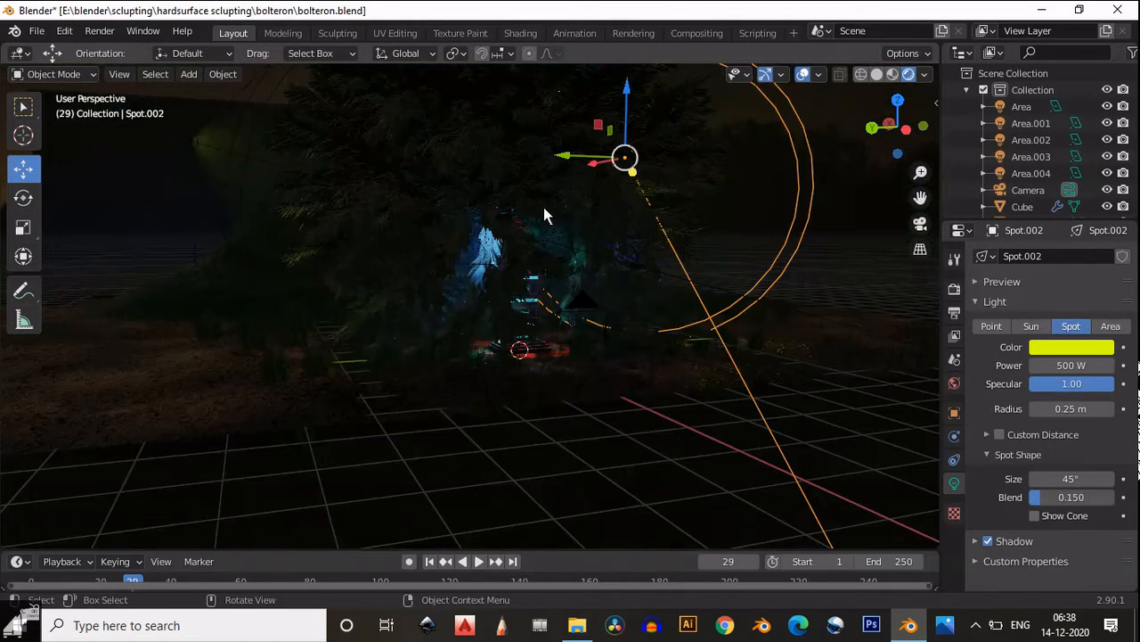
{"action": "mouse_move", "coordinate": [545, 210]}
{"action": "middle_mouse_down"}
{"action": "mouse_move", "coordinate": [488, 212]}
{"action": "mouse_move", "coordinate": [546, 250]}
{"action": "mouse_move", "coordinate": [534, 217]}
{"action": "middle_mouse_up"}
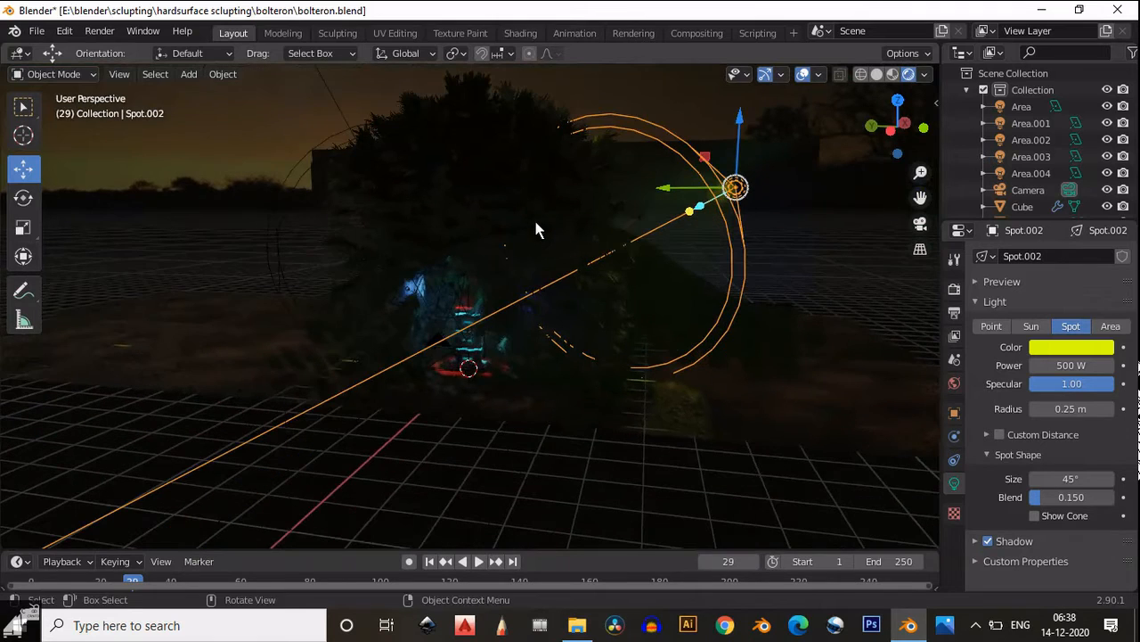
{"action": "scroll", "coordinate": [534, 227], "scroll_direction": "up", "scroll_amount": 3}
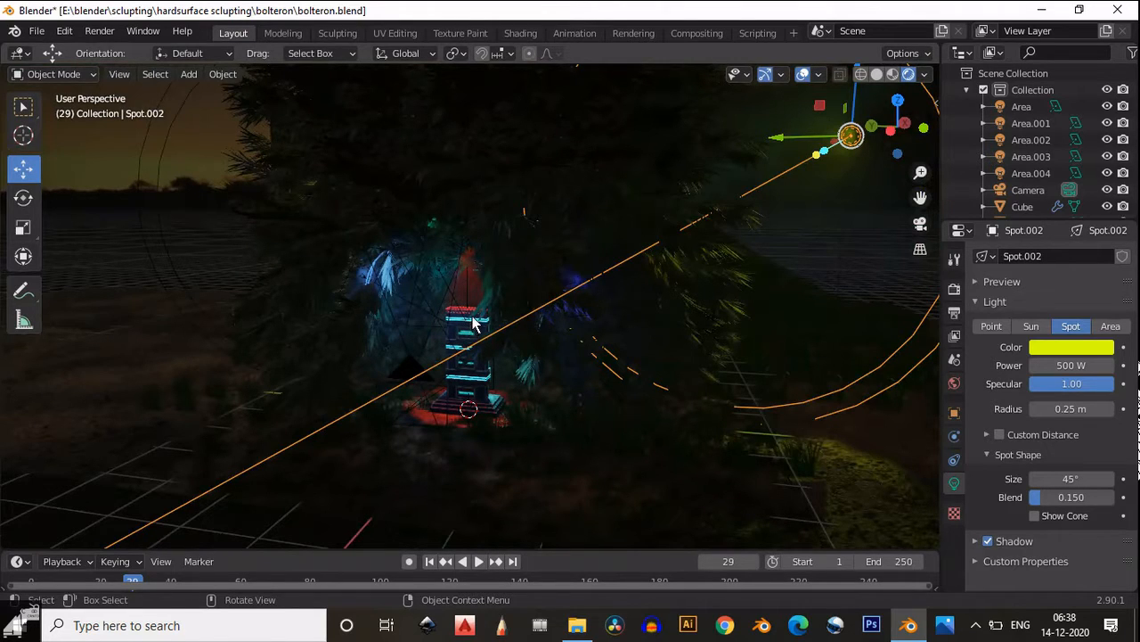
{"action": "scroll", "coordinate": [360, 291], "scroll_direction": "up", "scroll_amount": 2}
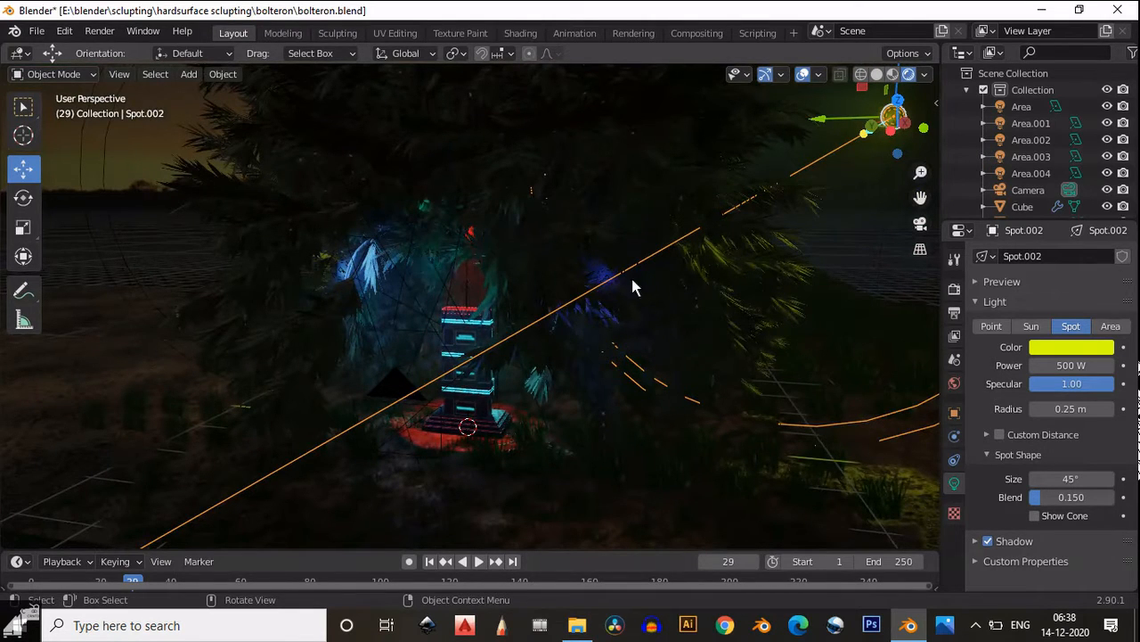
- Select the yellow 250 W spot light, then the blue area light beside the pillar, and inspect the setup in Left Orthographic view
{"action": "left_click", "coordinate": [340, 279]}
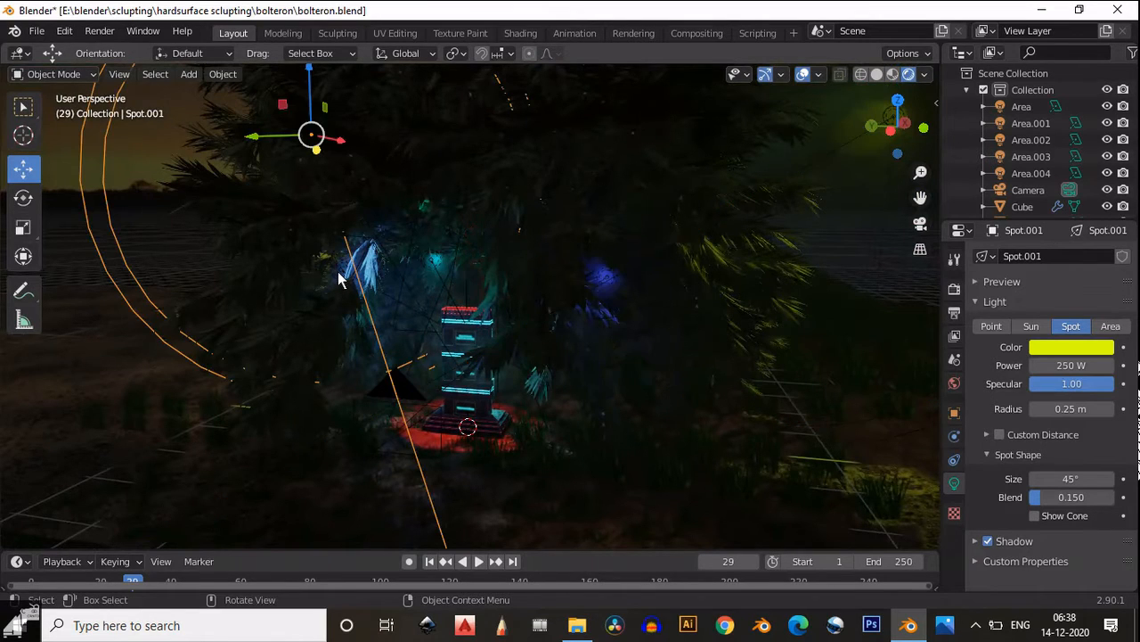
{"action": "left_click", "coordinate": [421, 294]}
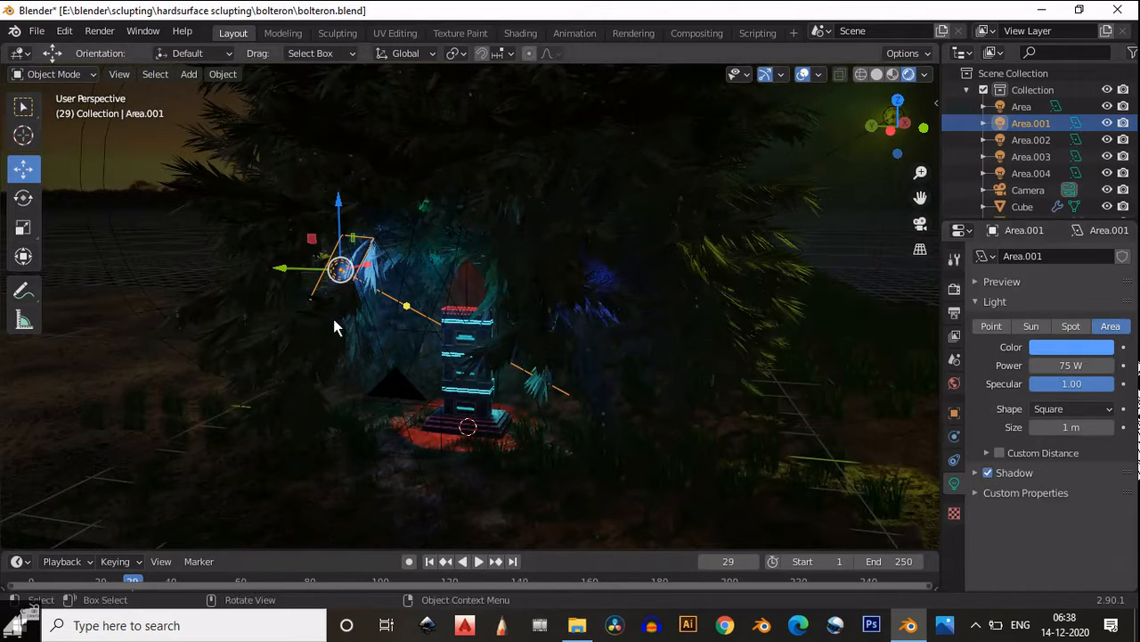
{"action": "left_click", "coordinate": [891, 133]}
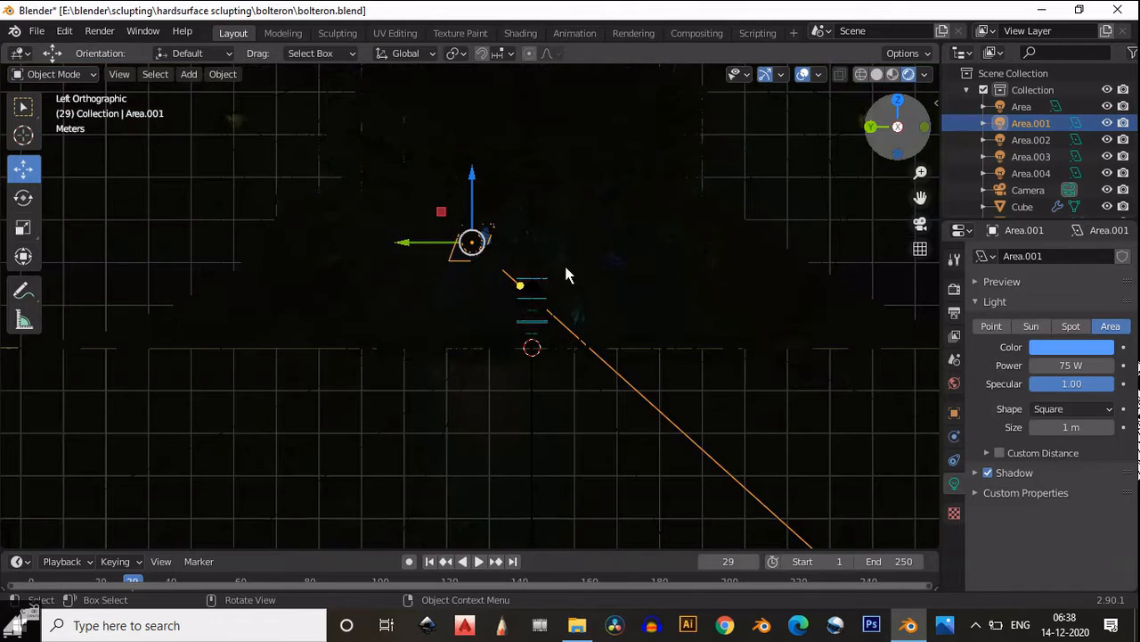
{"action": "scroll", "coordinate": [596, 224], "scroll_direction": "up", "scroll_amount": 6}
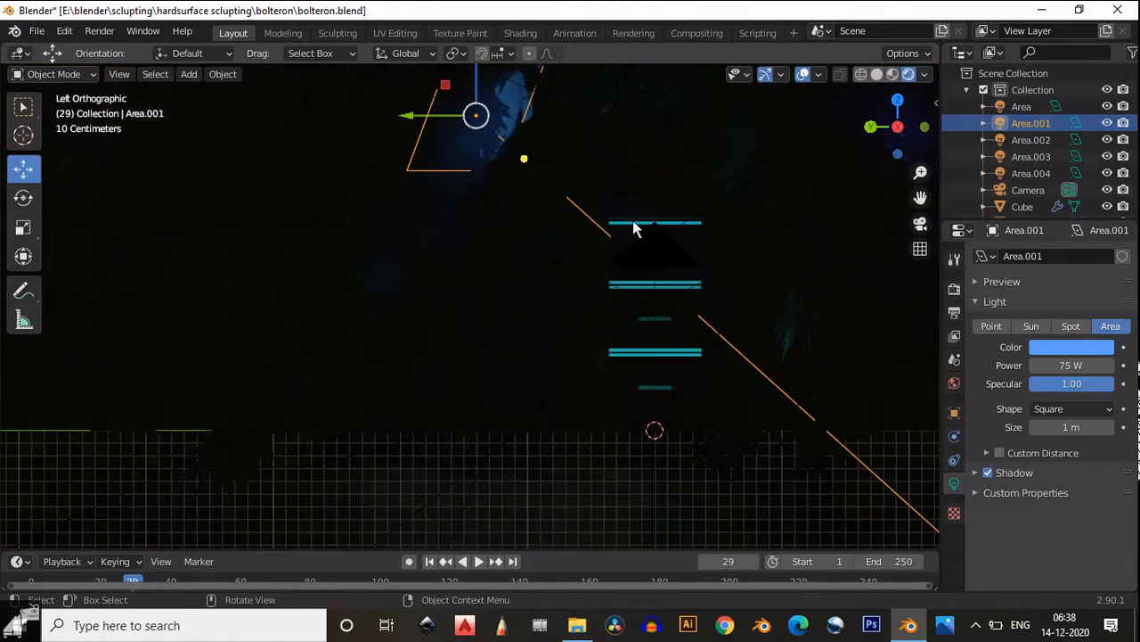
{"action": "scroll", "coordinate": [594, 241], "scroll_direction": "up", "scroll_amount": 4}
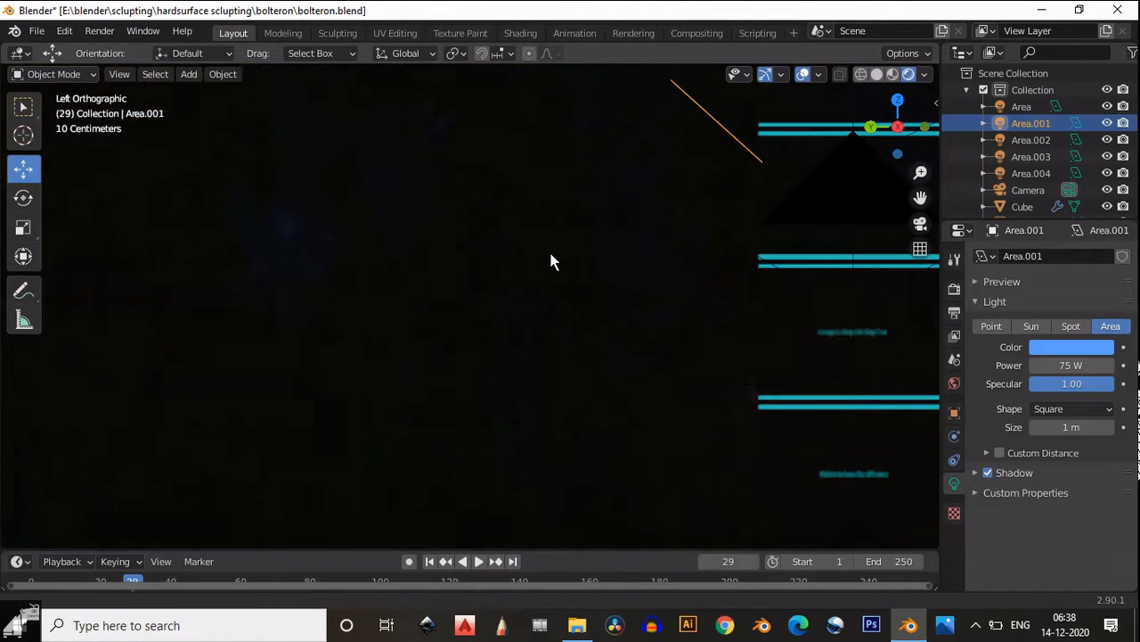
{"action": "middle_click_drag", "start_coordinate": [550, 254], "coordinate": [550, 288], "text": "shift"}
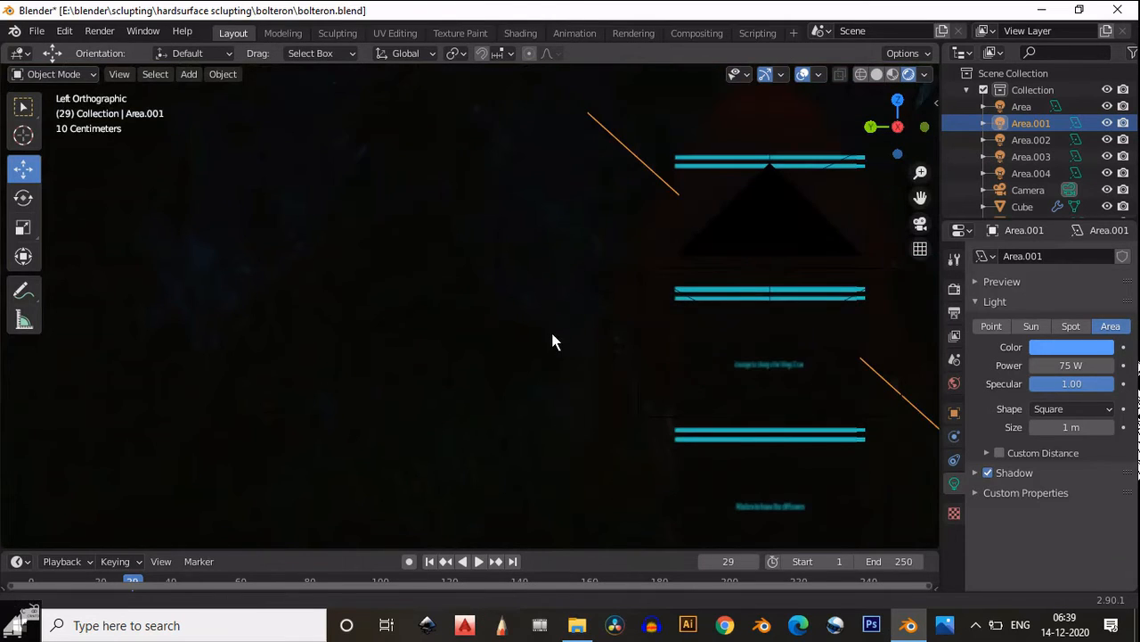
- Switch the viewport to solid shading and bring the area above the pillar into view in Left Orthographic view
{"action": "scroll", "coordinate": [559, 357], "scroll_direction": "down", "scroll_amount": 2}
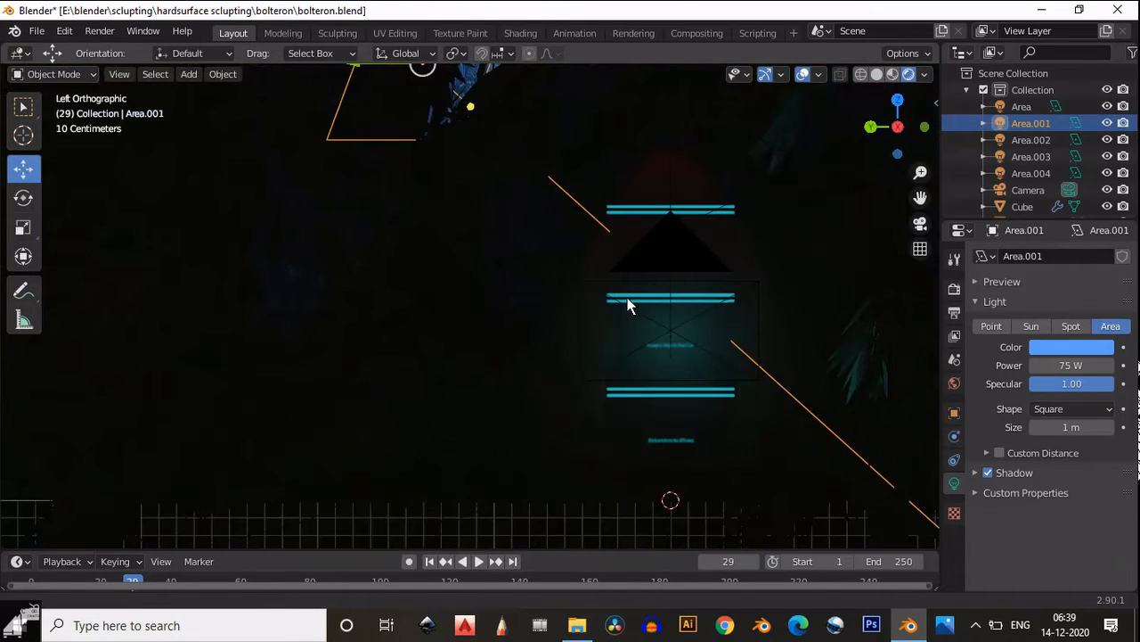
{"action": "scroll", "coordinate": [583, 335], "scroll_direction": "up", "scroll_amount": 2}
{"action": "middle_click_drag", "start_coordinate": [558, 321], "coordinate": [526, 322], "text": "shift"}
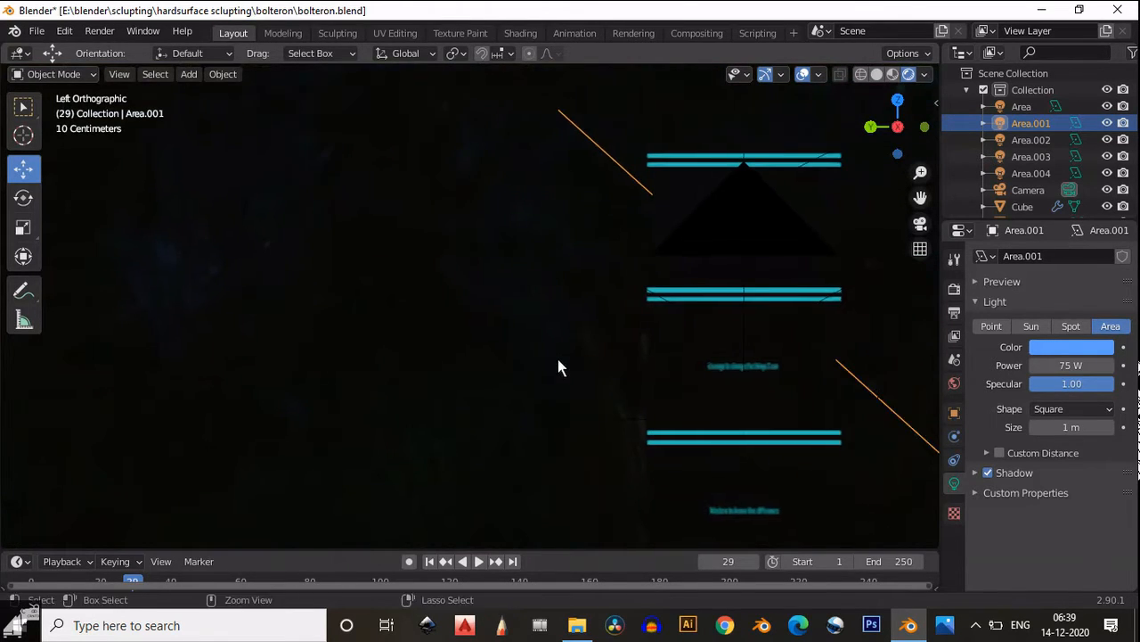
{"action": "scroll", "coordinate": [553, 413], "scroll_direction": "down", "scroll_amount": 1}
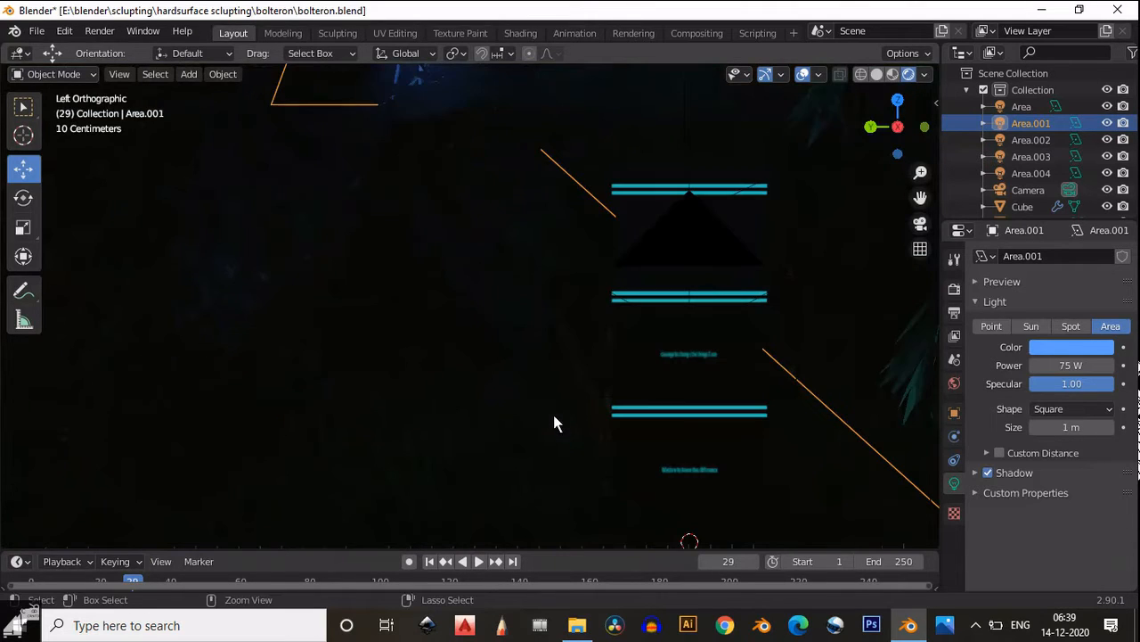
{"action": "left_click", "coordinate": [877, 74]}
{"action": "middle_click_drag", "start_coordinate": [672, 220], "coordinate": [588, 348], "text": "shift"}
{"action": "middle_click_drag", "start_coordinate": [654, 266], "coordinate": [512, 406], "text": "shift"}
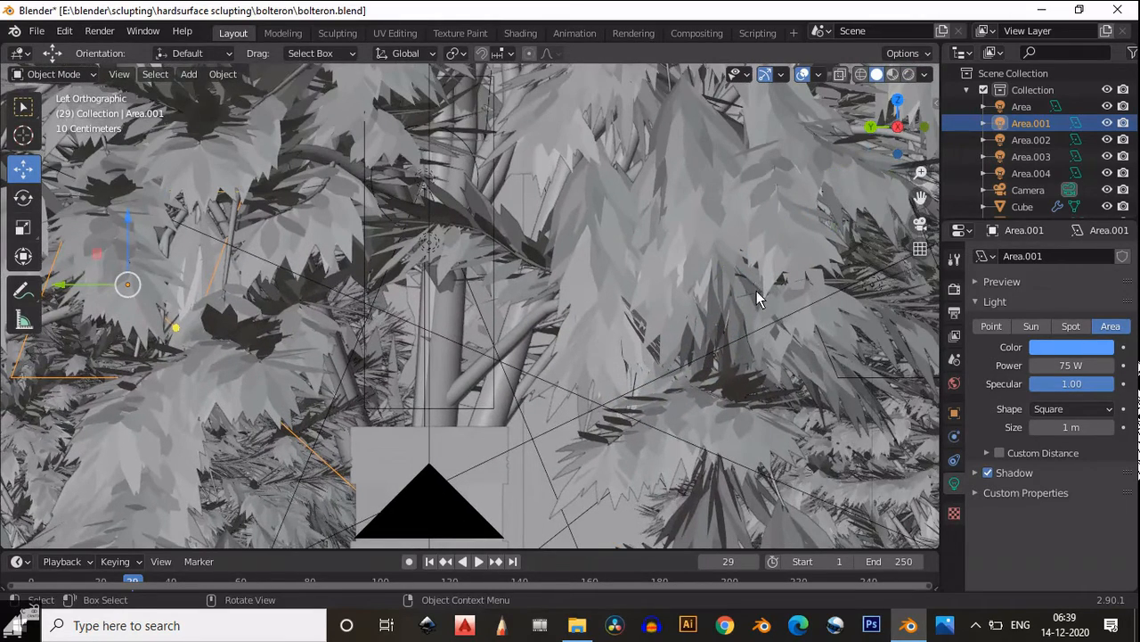
{"action": "scroll", "coordinate": [649, 266], "scroll_direction": "down", "scroll_amount": 1}
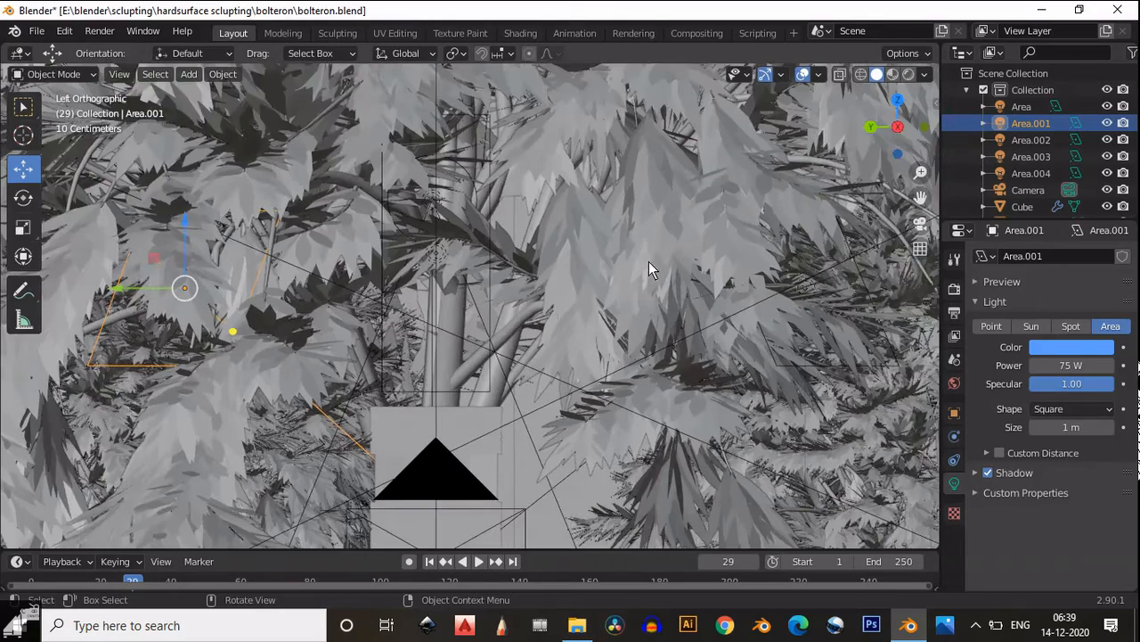
- Select the cyan area light above the pillar and inspect its position from a perspective view
{"action": "left_click", "coordinate": [383, 245]}
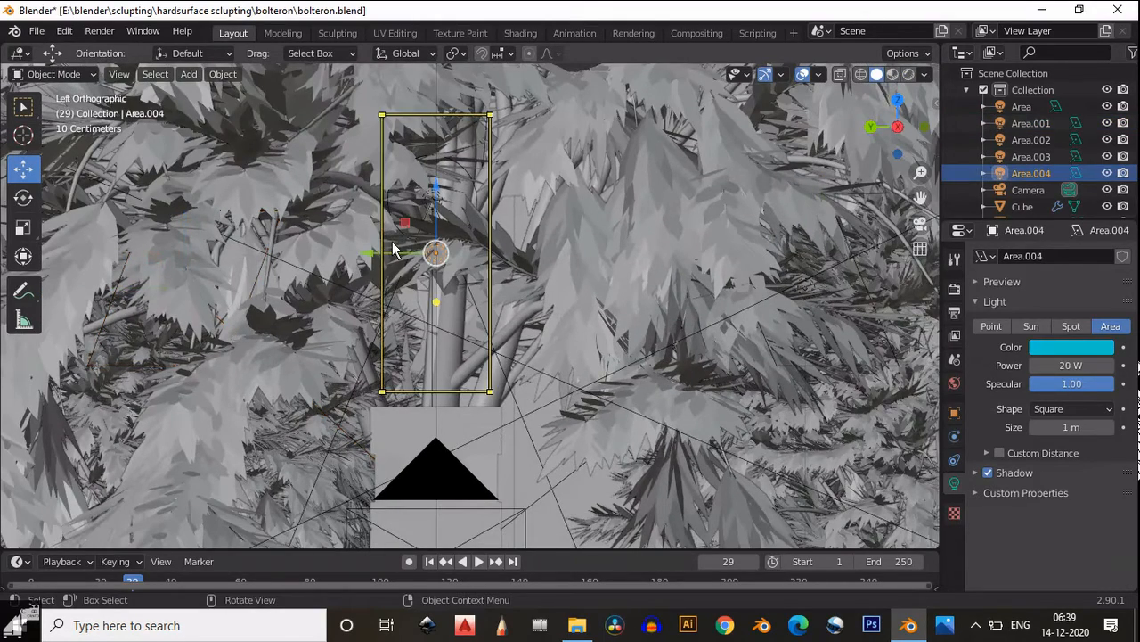
{"action": "middle_click_drag", "start_coordinate": [396, 249], "coordinate": [436, 393]}
{"action": "scroll", "coordinate": [424, 239], "scroll_direction": "down", "scroll_amount": 1}
{"action": "middle_click_drag", "start_coordinate": [511, 231], "coordinate": [522, 327], "text": "ctrl"}
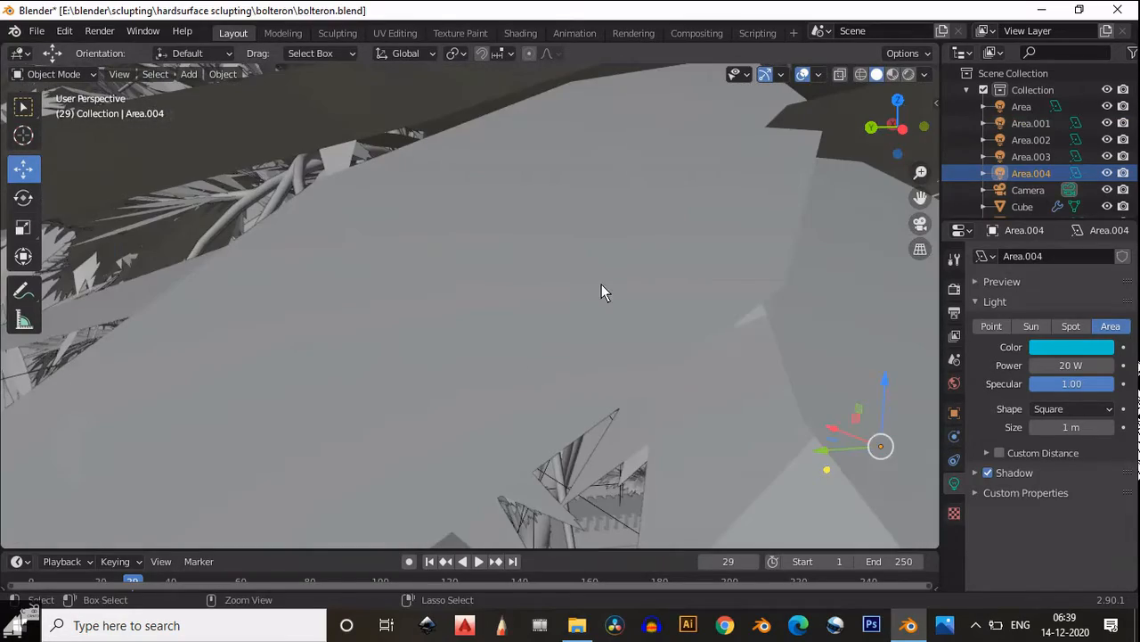
{"action": "middle_click_drag", "start_coordinate": [605, 281], "coordinate": [243, 284], "text": "ctrl"}
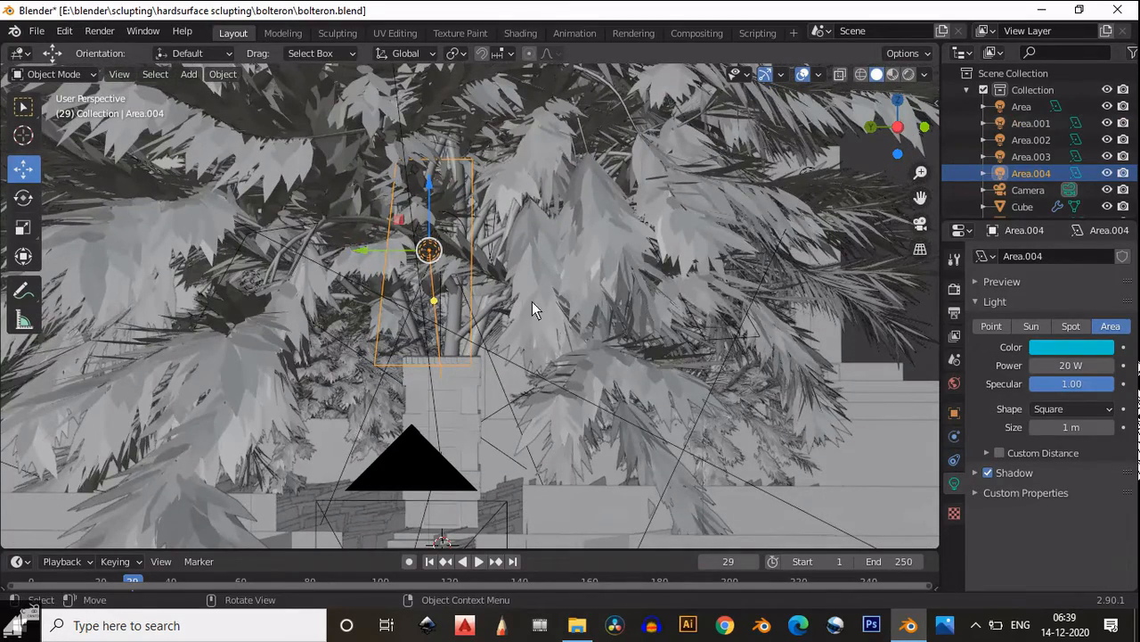
{"action": "middle_click_drag", "start_coordinate": [530, 302], "coordinate": [570, 302], "text": "shift"}
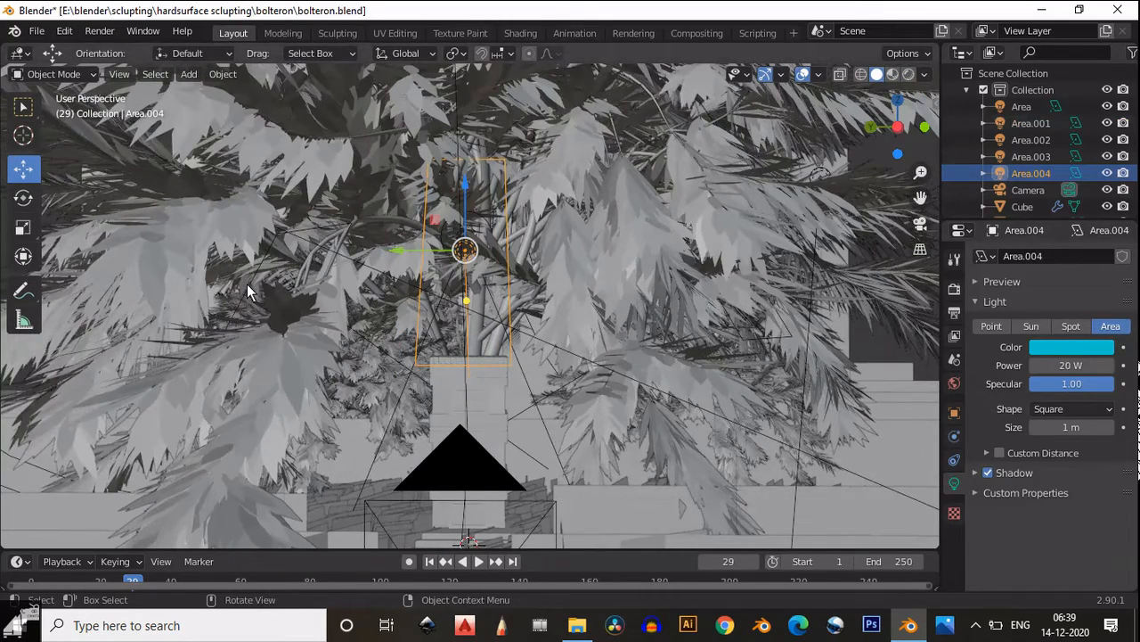
- Select in turn the light blue 75 W, cyan 20 W and darker blue 25 W area lights around the pillar
{"action": "left_click", "coordinate": [284, 282]}
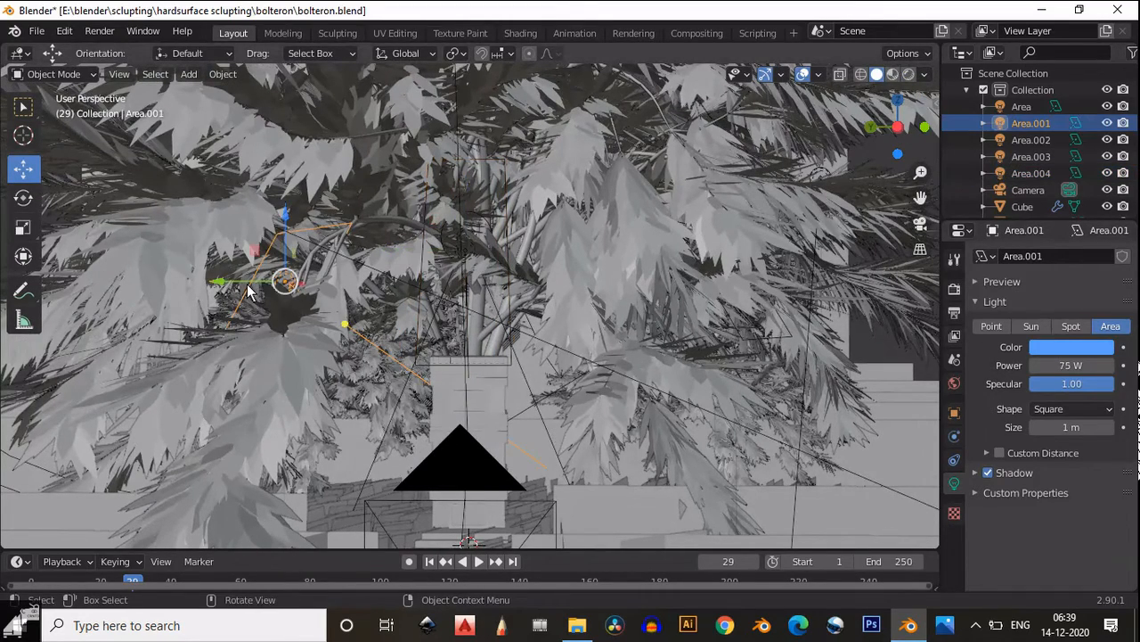
{"action": "left_click", "coordinate": [444, 260]}
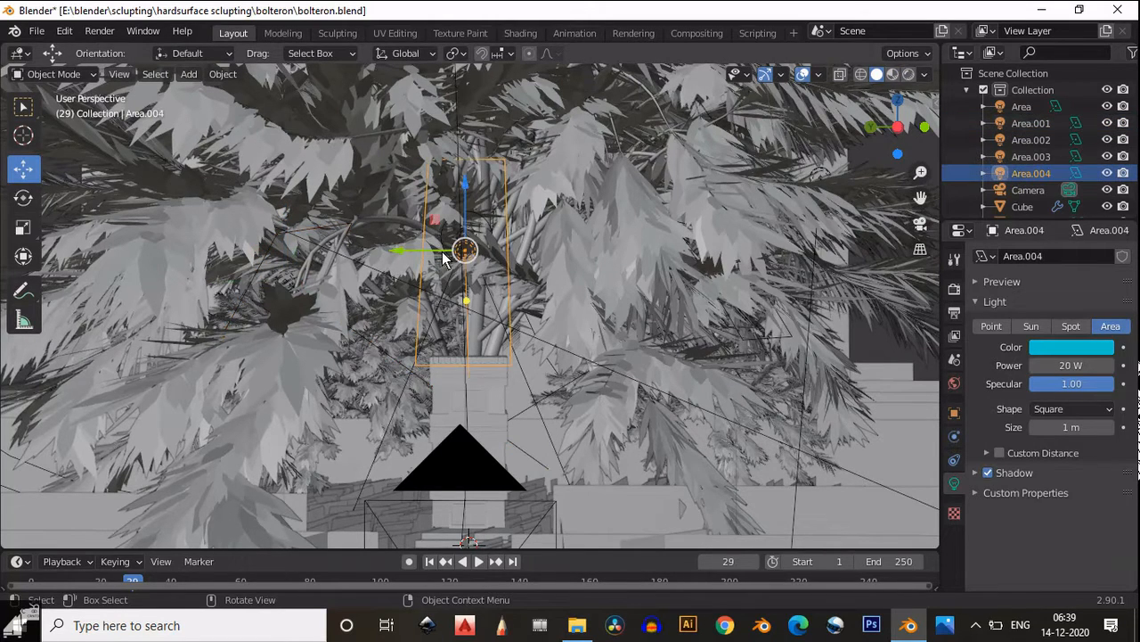
{"action": "left_click", "coordinate": [735, 322]}
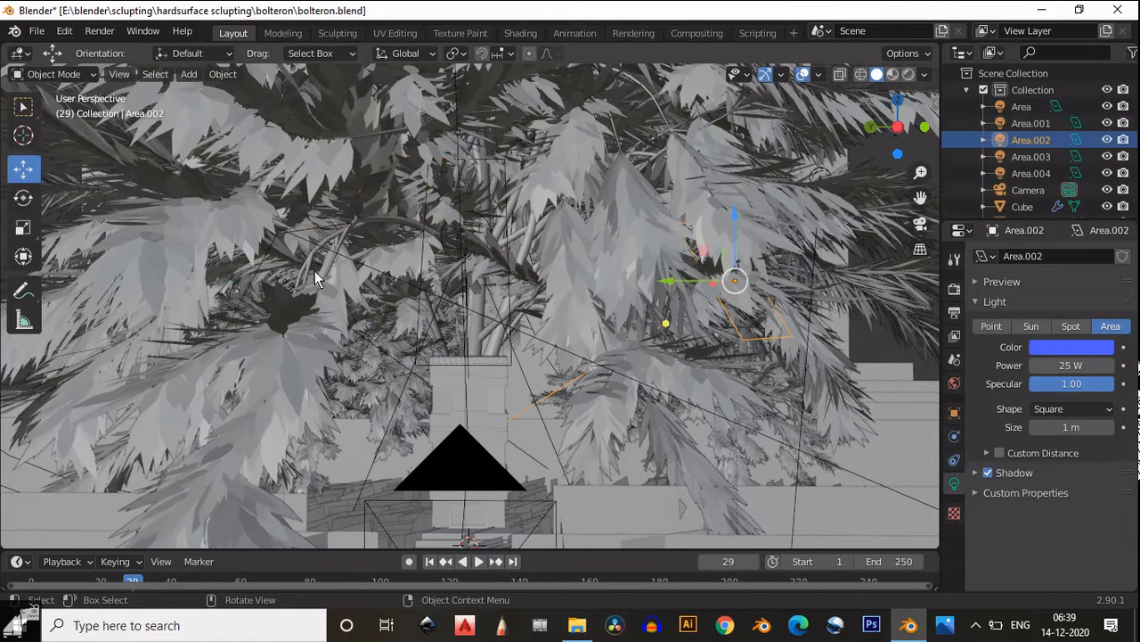
- Go through the three area lights around the pillar again, comparing their colors and power, and finish on the darker blue one
{"action": "left_click", "coordinate": [338, 238]}
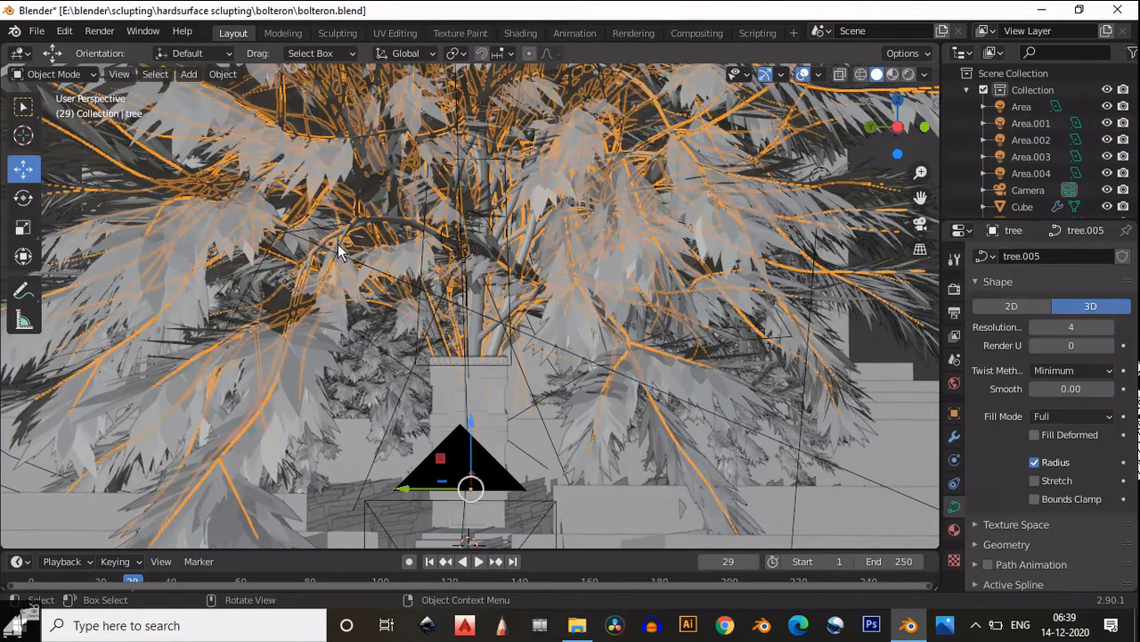
{"action": "left_click", "coordinate": [336, 261]}
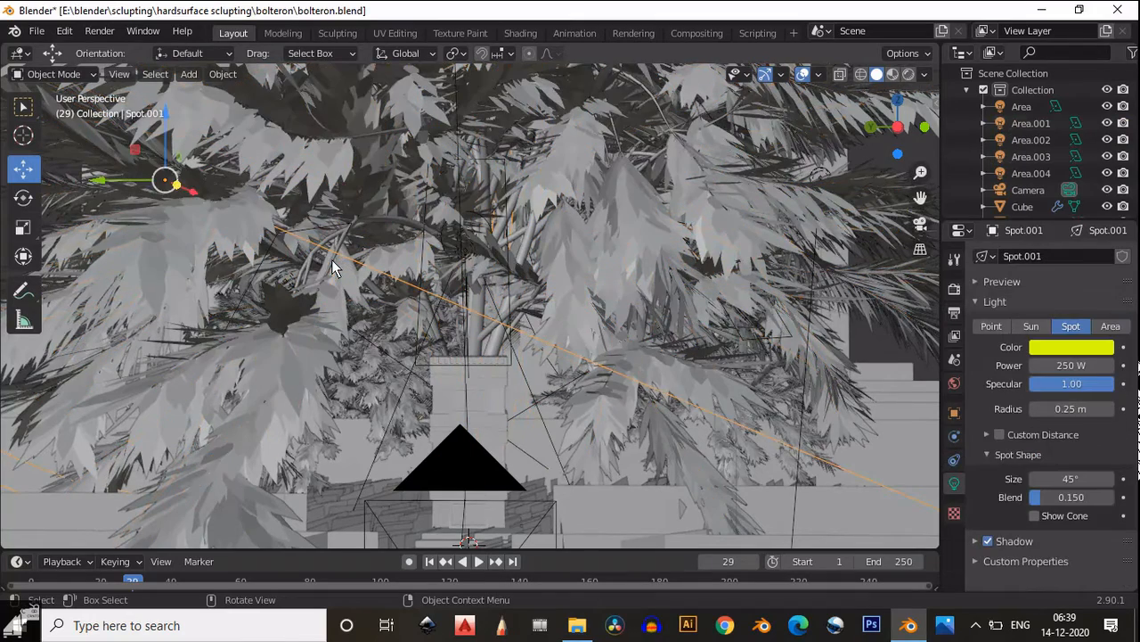
{"action": "left_click", "coordinate": [267, 262]}
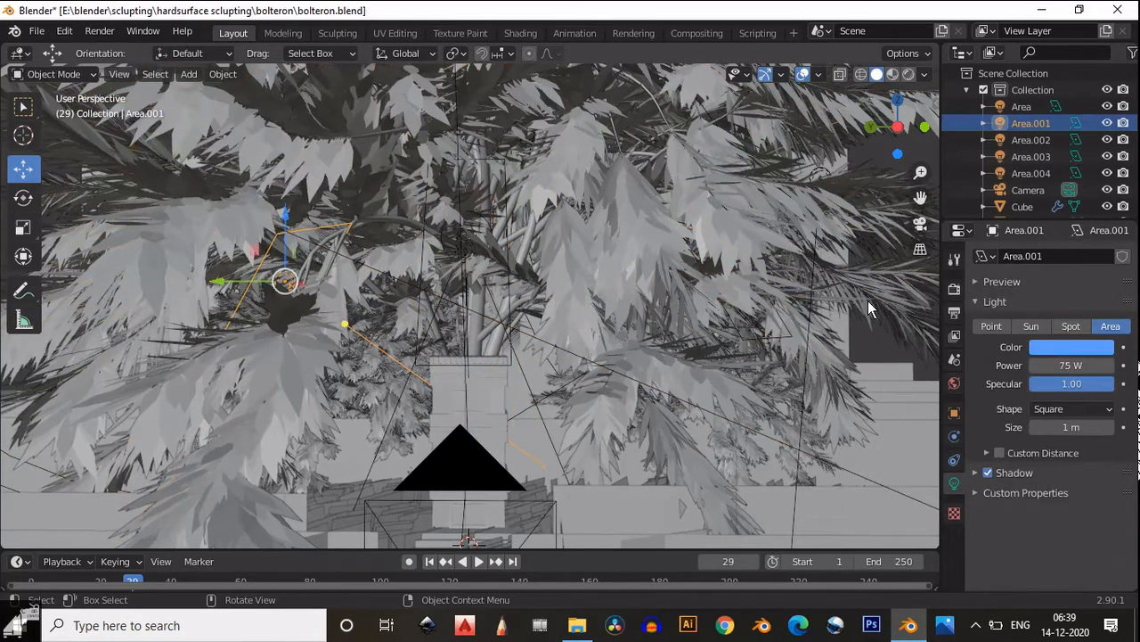
{"action": "left_click", "coordinate": [419, 269]}
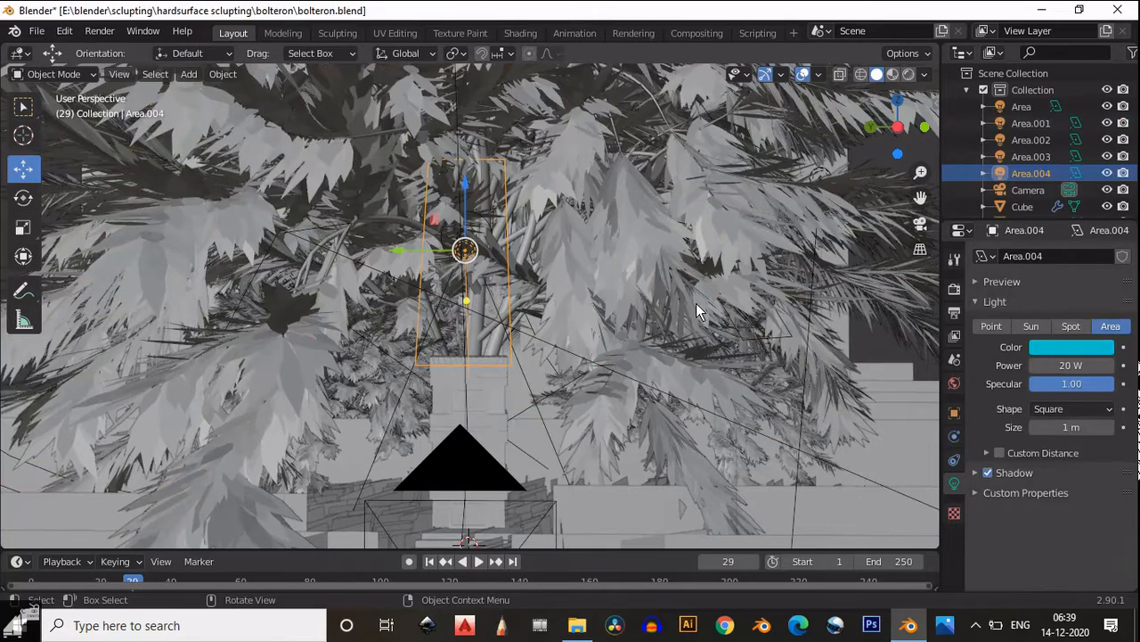
{"action": "left_click", "coordinate": [725, 321]}
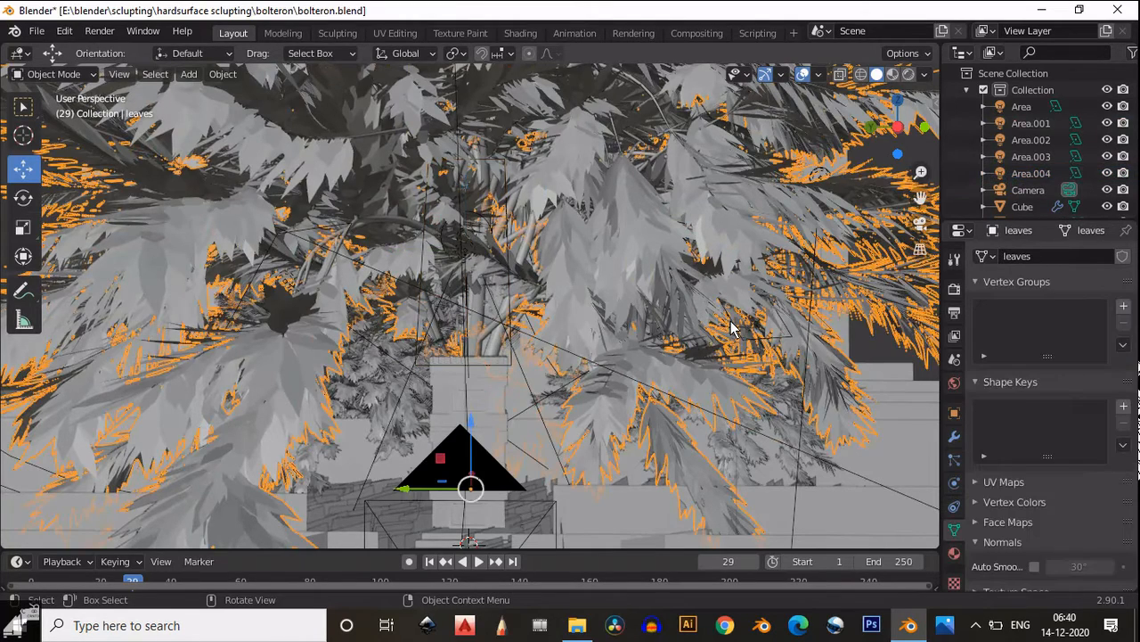
{"action": "left_click", "coordinate": [730, 327]}
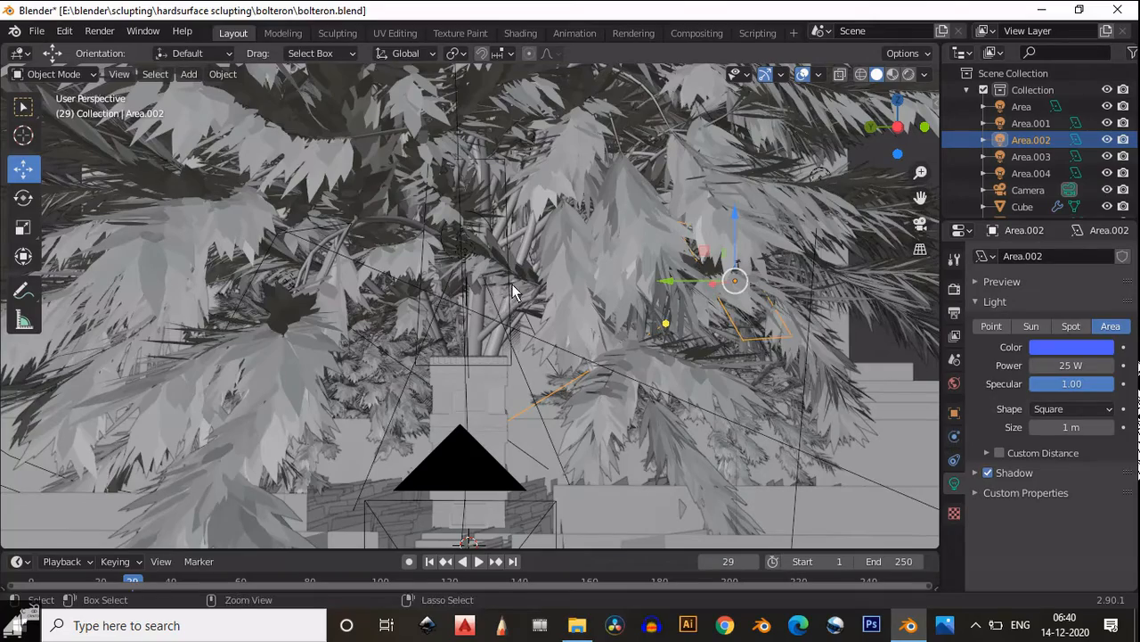
- Select the ground plane carrying the scattered upright cards in front of the pillar
{"action": "middle_click_drag", "start_coordinate": [515, 265], "coordinate": [515, 217], "text": "shift"}
{"action": "scroll", "coordinate": [515, 219], "scroll_direction": "up", "scroll_amount": 4}
{"action": "scroll", "coordinate": [515, 227], "scroll_direction": "down", "scroll_amount": 6}
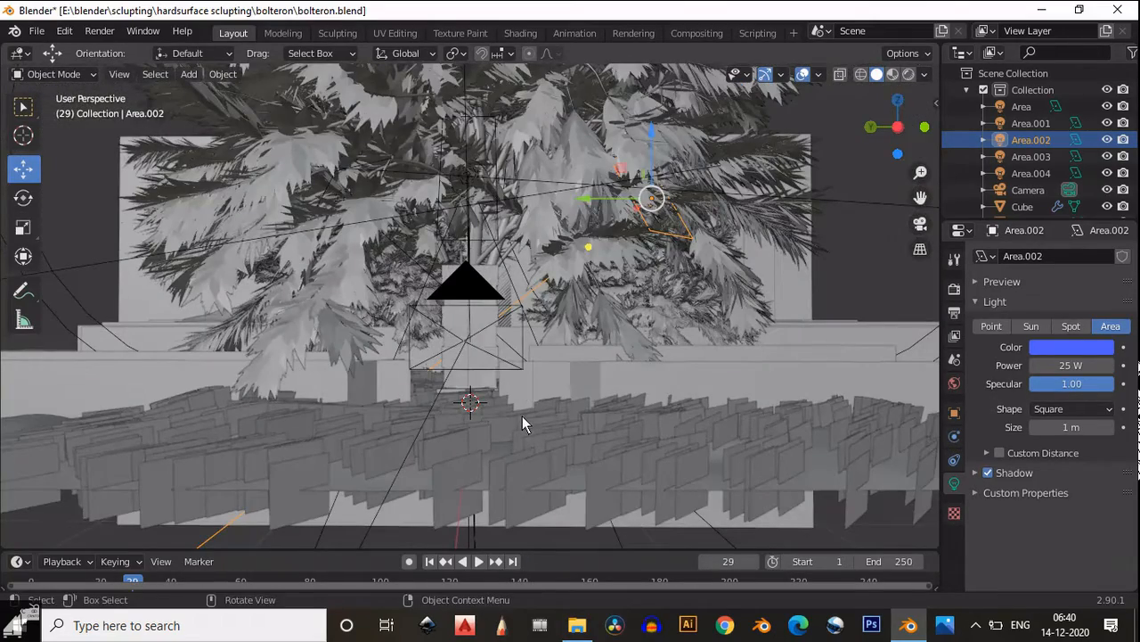
{"action": "left_click", "coordinate": [522, 415]}
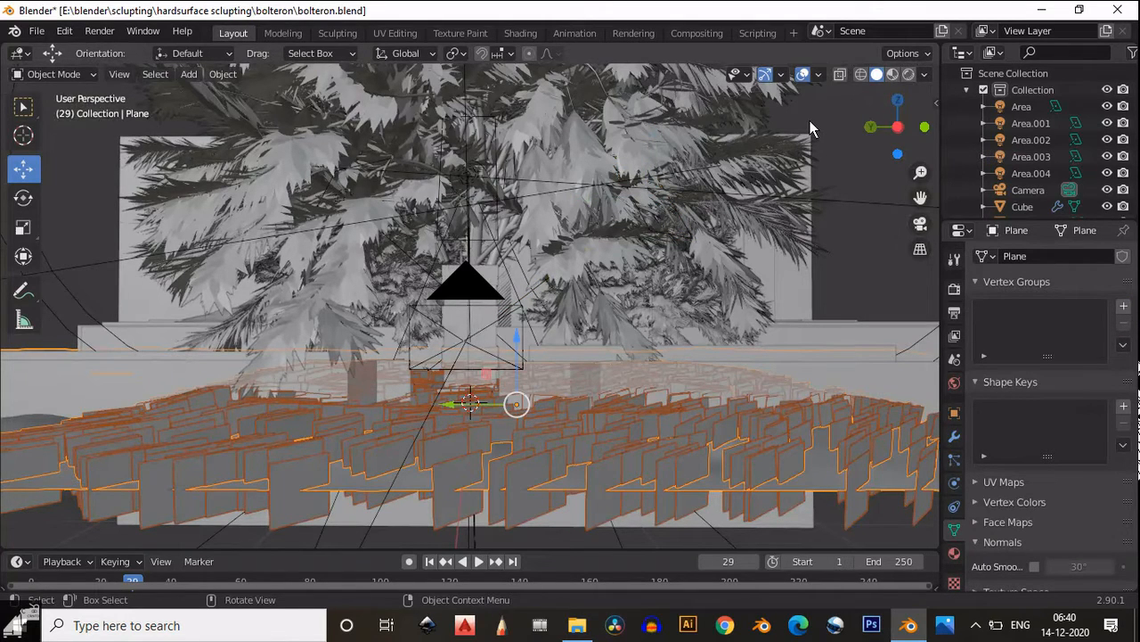
- Check which image types can be added to the scene as new objects
{"action": "key", "text": "shift"}
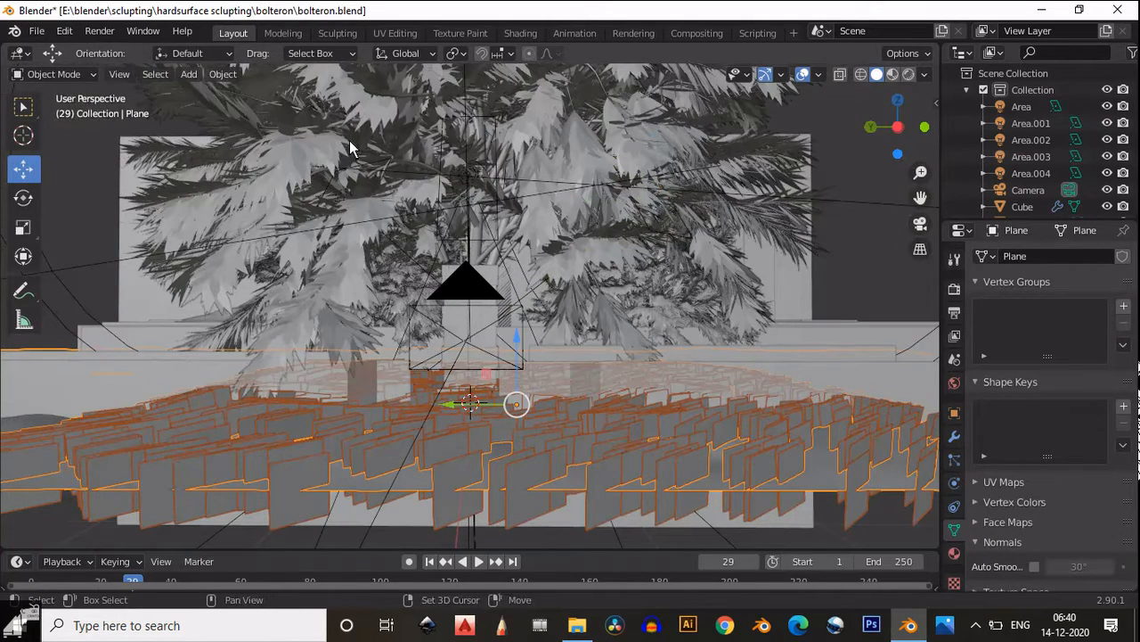
{"action": "key", "text": "shift+a"}
{"action": "mouse_move", "coordinate": [340, 332]}
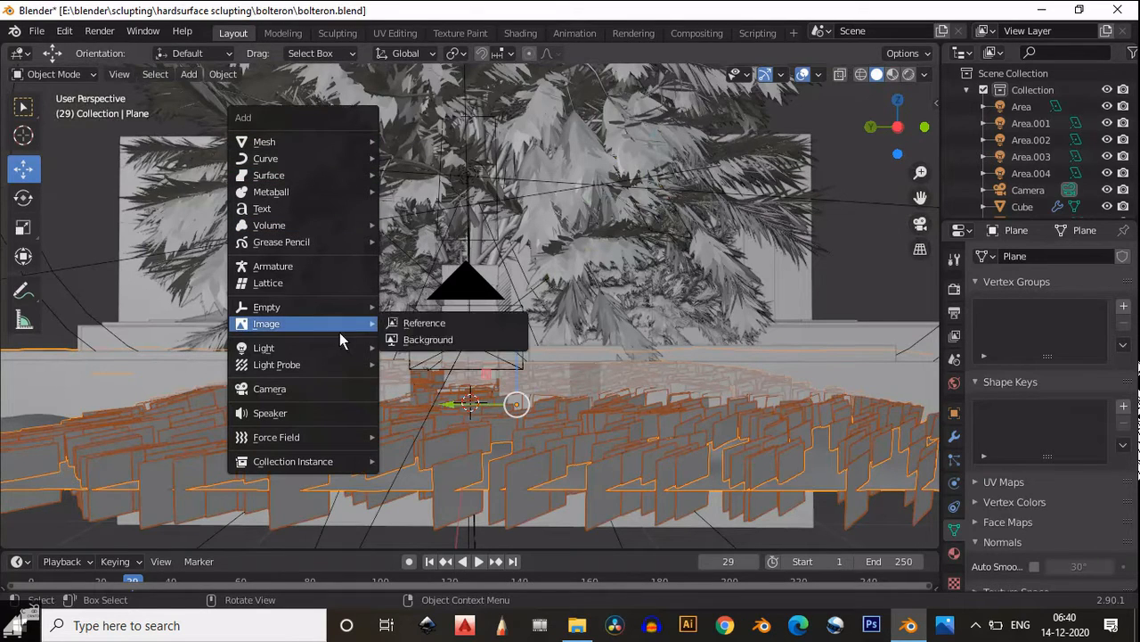
- Look up the Import Images as Planes add-on in Preferences by searching for "image", and close Preferences
{"action": "left_click", "coordinate": [63, 31]}
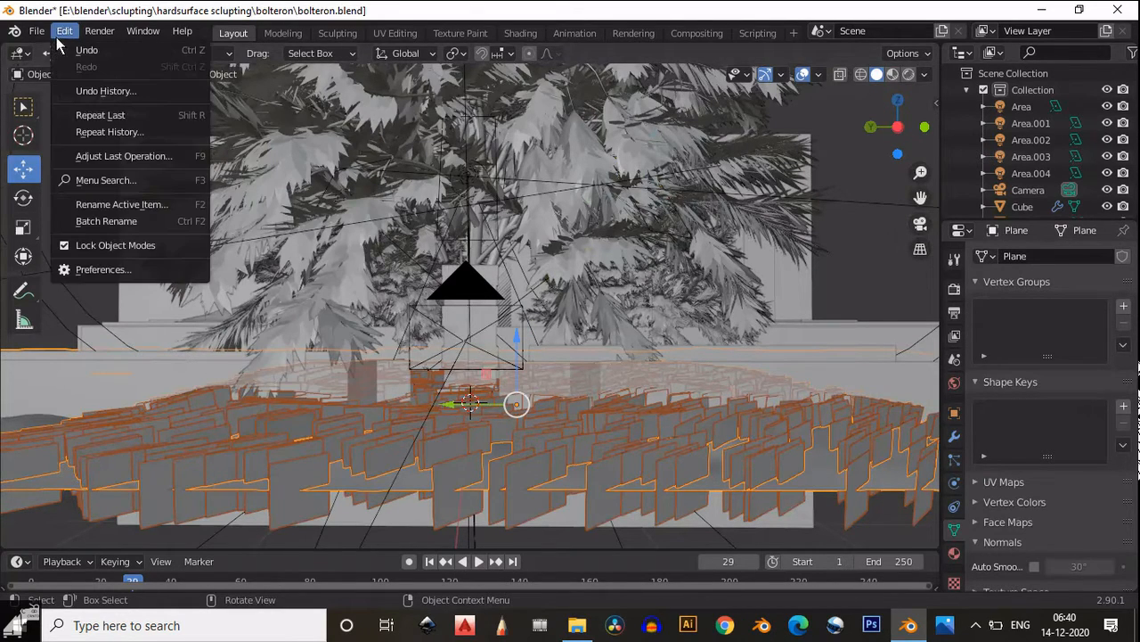
{"action": "left_click", "coordinate": [105, 269]}
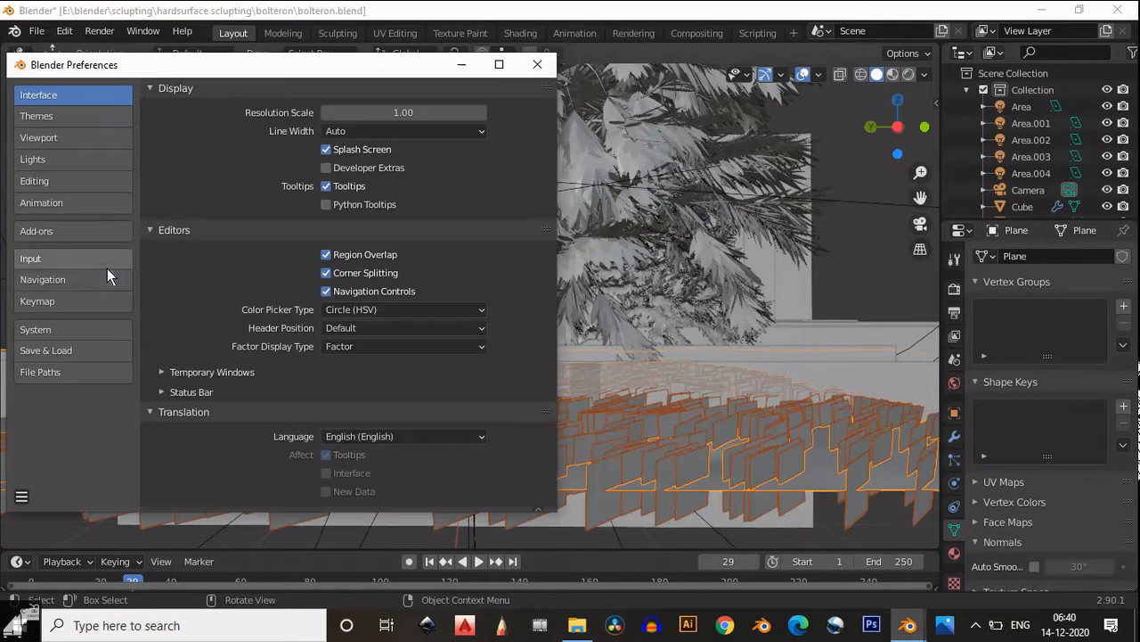
{"action": "left_click", "coordinate": [72, 231]}
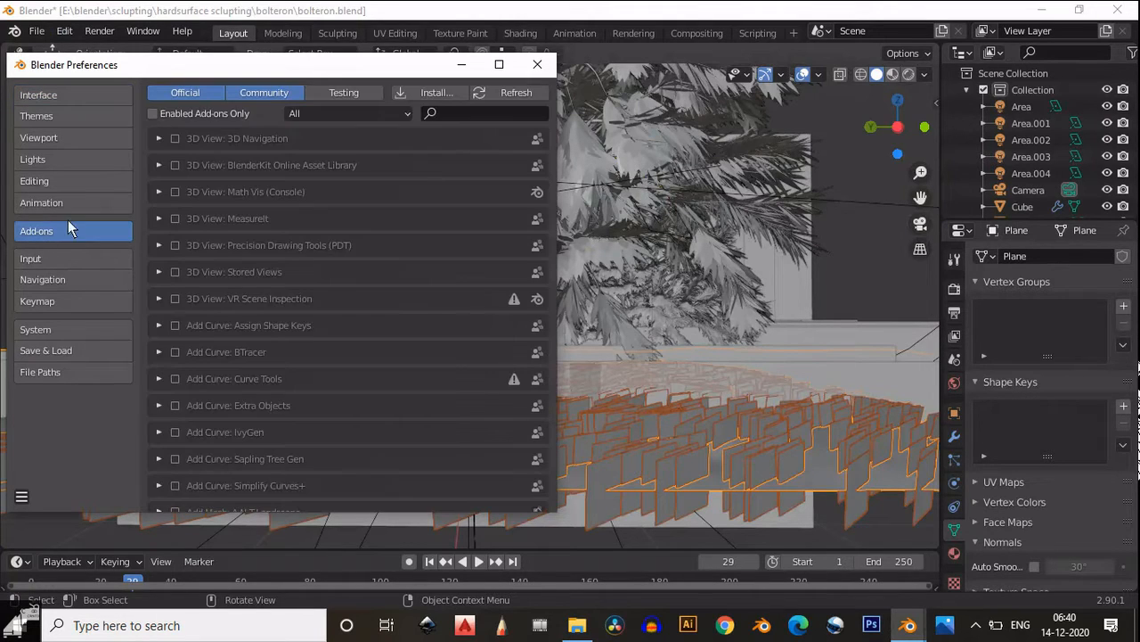
{"action": "left_click", "coordinate": [445, 116]}
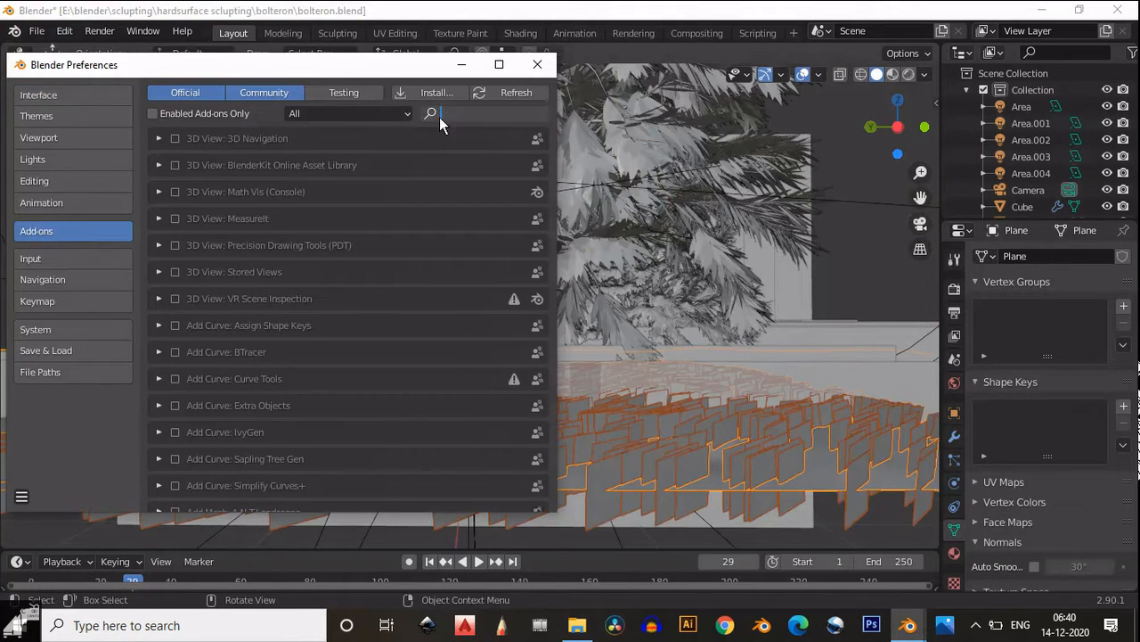
{"action": "type", "text": "image"}
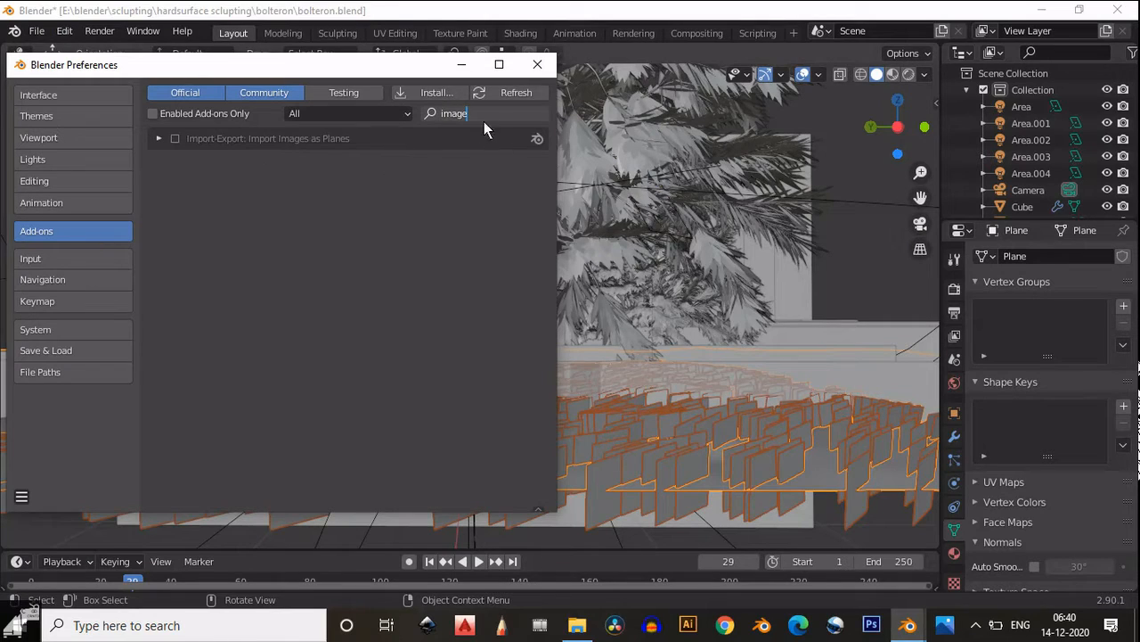
{"action": "left_click", "coordinate": [538, 65]}
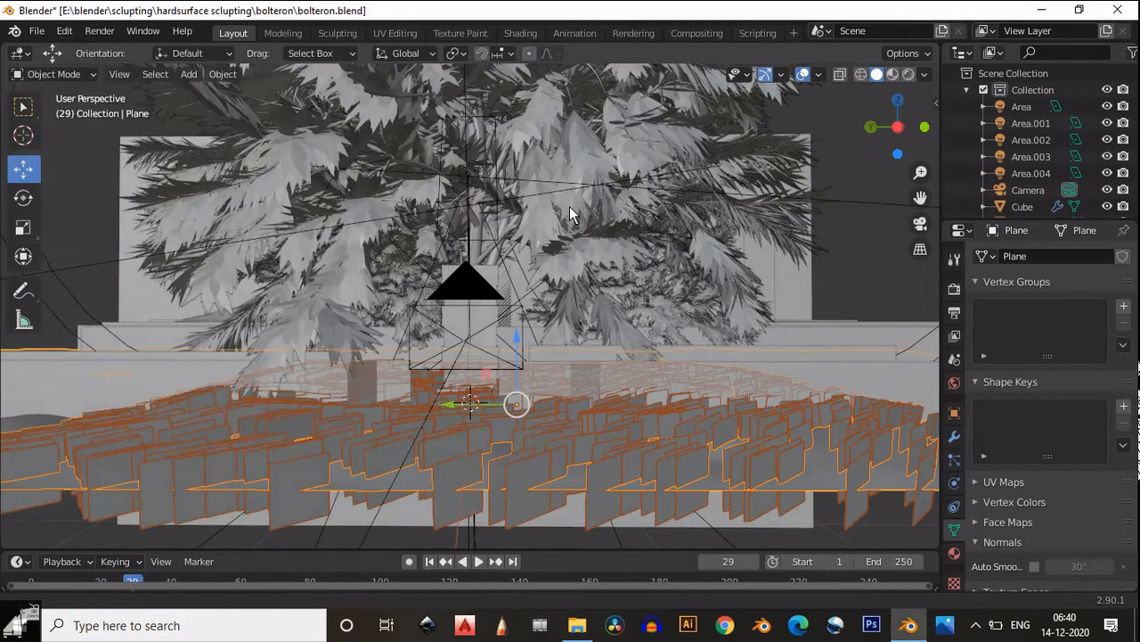
- Select the camera in front of the pillar and examine its lens and depth of field settings
{"action": "scroll", "coordinate": [573, 200], "scroll_direction": "up", "scroll_amount": 4}
{"action": "scroll", "coordinate": [575, 185], "scroll_direction": "up", "scroll_amount": 2}
{"action": "middle_click_drag", "start_coordinate": [570, 191], "coordinate": [540, 214]}
{"action": "scroll", "coordinate": [547, 198], "scroll_direction": "down", "scroll_amount": 4}
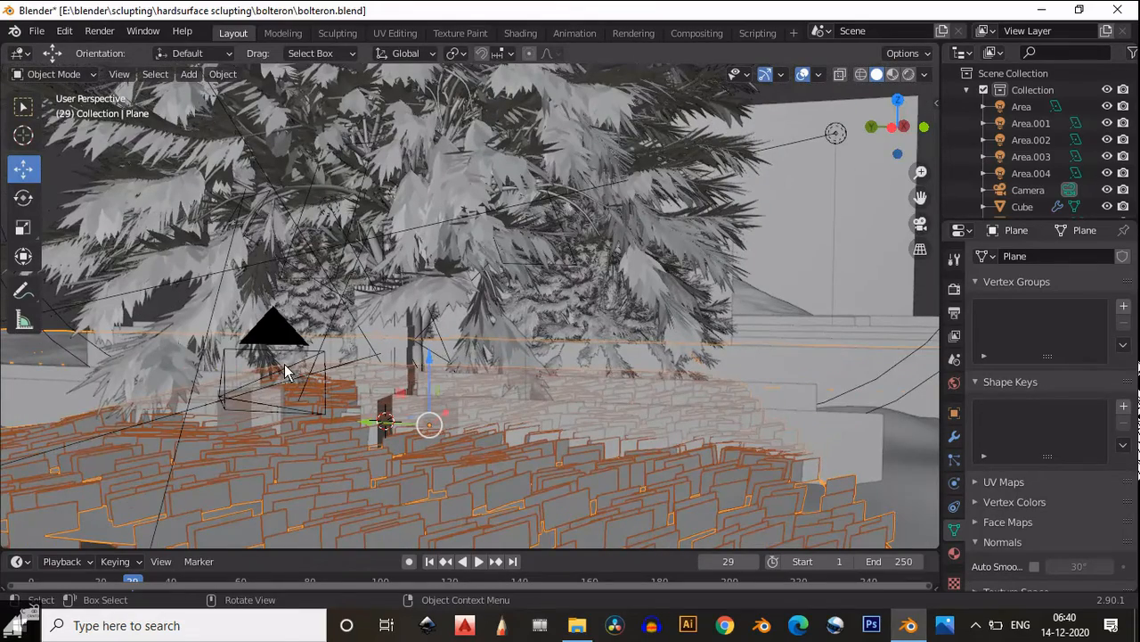
{"action": "left_click", "coordinate": [288, 366]}
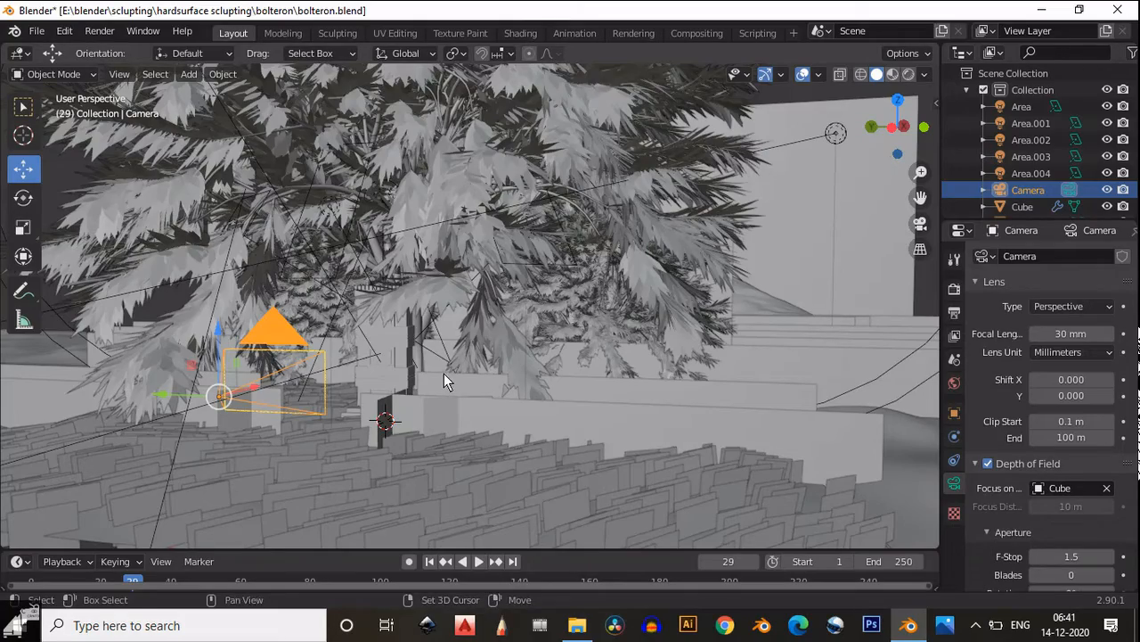
- Examine the upper part of the pillar and its panel details up close
{"action": "middle_click_drag", "start_coordinate": [444, 374], "coordinate": [473, 366], "text": "shift"}
{"action": "scroll", "coordinate": [475, 346], "scroll_direction": "up", "scroll_amount": 8}
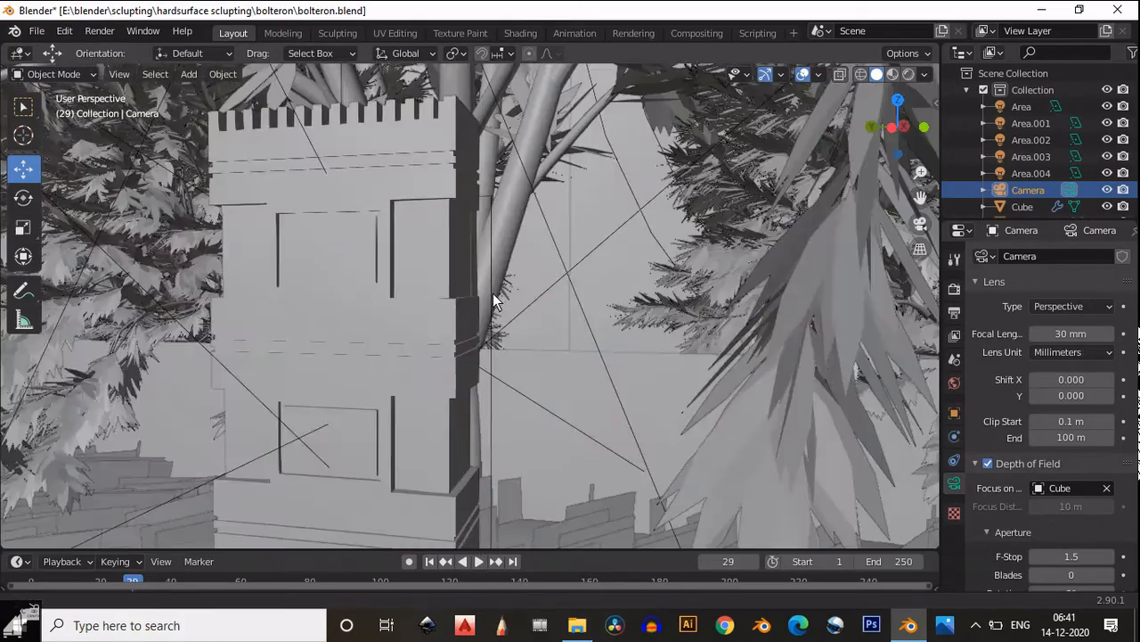
{"action": "middle_click_drag", "start_coordinate": [489, 296], "coordinate": [521, 393], "text": "shift"}
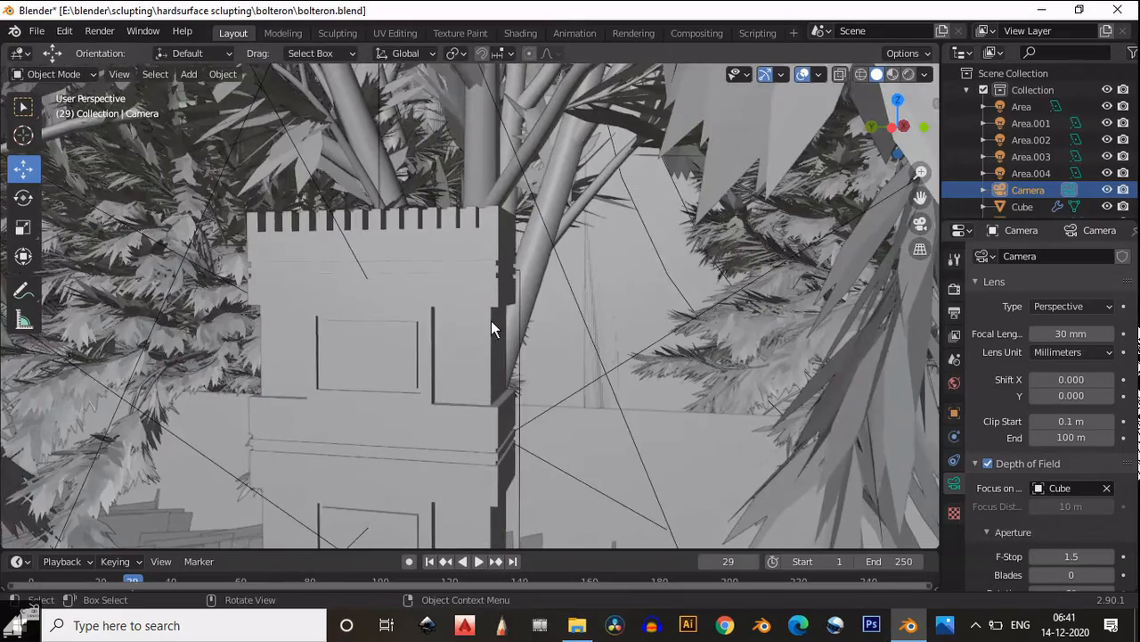
{"action": "scroll", "coordinate": [491, 321], "scroll_direction": "down", "scroll_amount": 5}
- Examine the terrain, mountains and large upright planes surrounding the trees from several angles
{"action": "middle_click_drag", "start_coordinate": [432, 355], "coordinate": [875, 366], "text": "shift"}
{"action": "scroll", "coordinate": [451, 341], "scroll_direction": "down", "scroll_amount": 4}
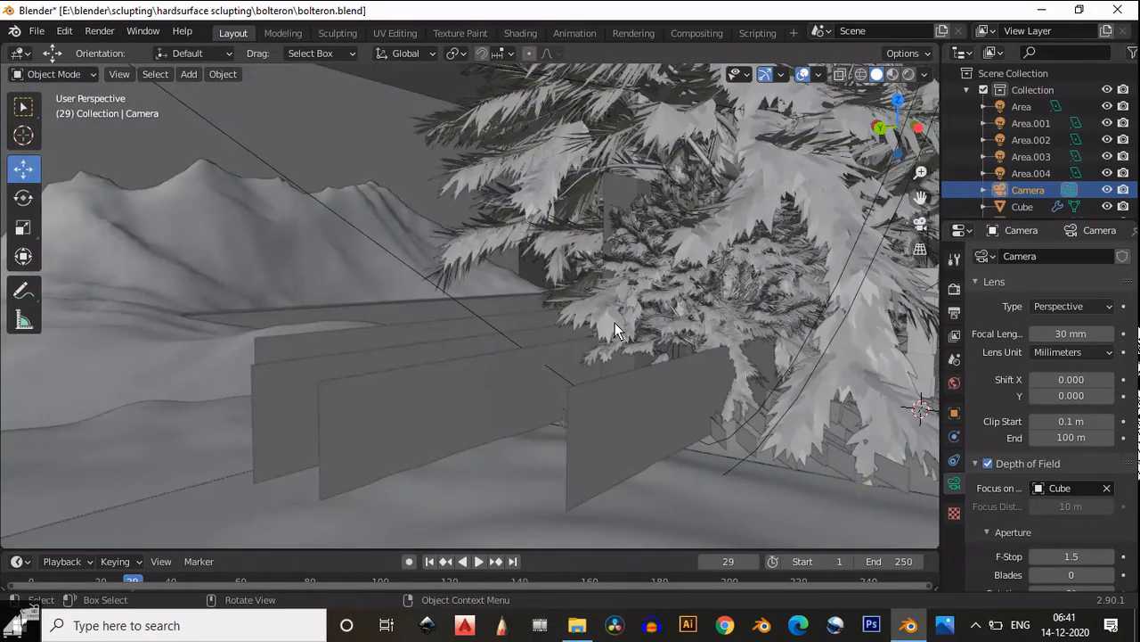
{"action": "middle_click_drag", "start_coordinate": [614, 323], "coordinate": [737, 336]}
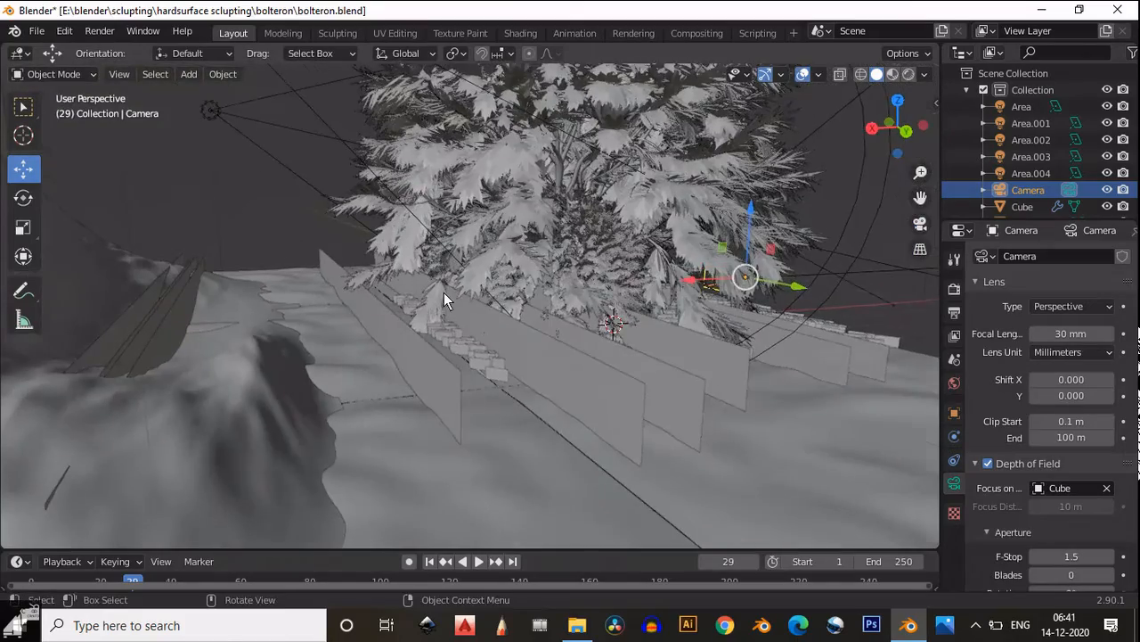
{"action": "scroll", "coordinate": [444, 293], "scroll_direction": "up", "scroll_amount": 3}
{"action": "middle_click_drag", "start_coordinate": [442, 293], "coordinate": [704, 398]}
{"action": "middle_click_drag", "start_coordinate": [290, 333], "coordinate": [766, 332], "text": "shift"}
{"action": "scroll", "coordinate": [149, 324], "scroll_direction": "down", "scroll_amount": 1}
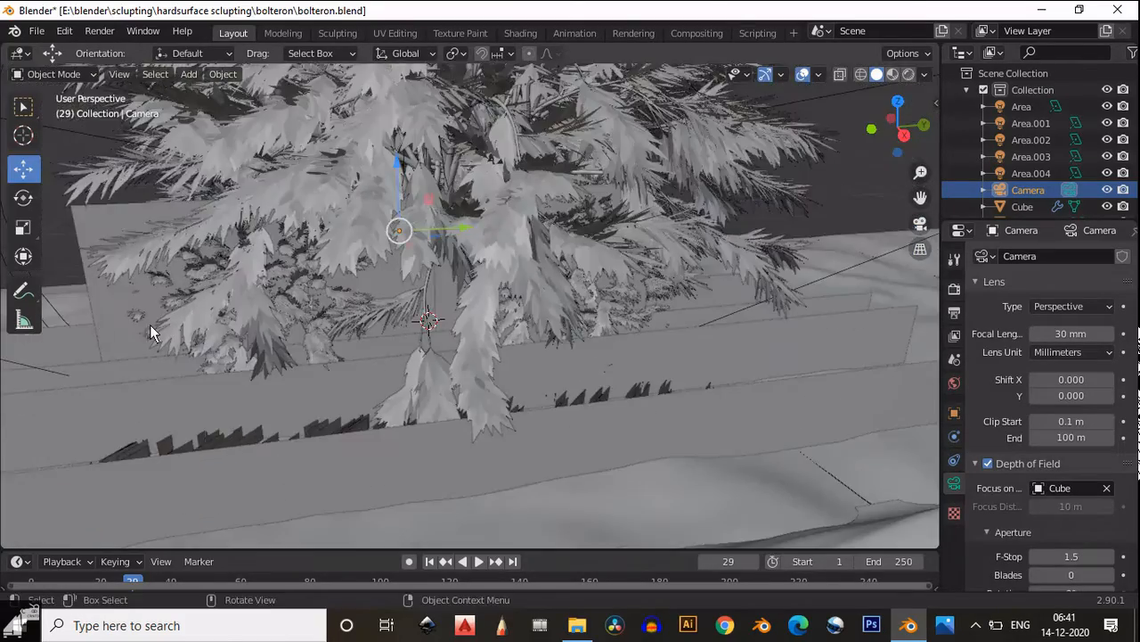
- Select the ground plane covered with small upright cards and examine its modifier stack
{"action": "middle_click_drag", "start_coordinate": [149, 324], "coordinate": [263, 434]}
{"action": "left_click", "coordinate": [262, 434]}
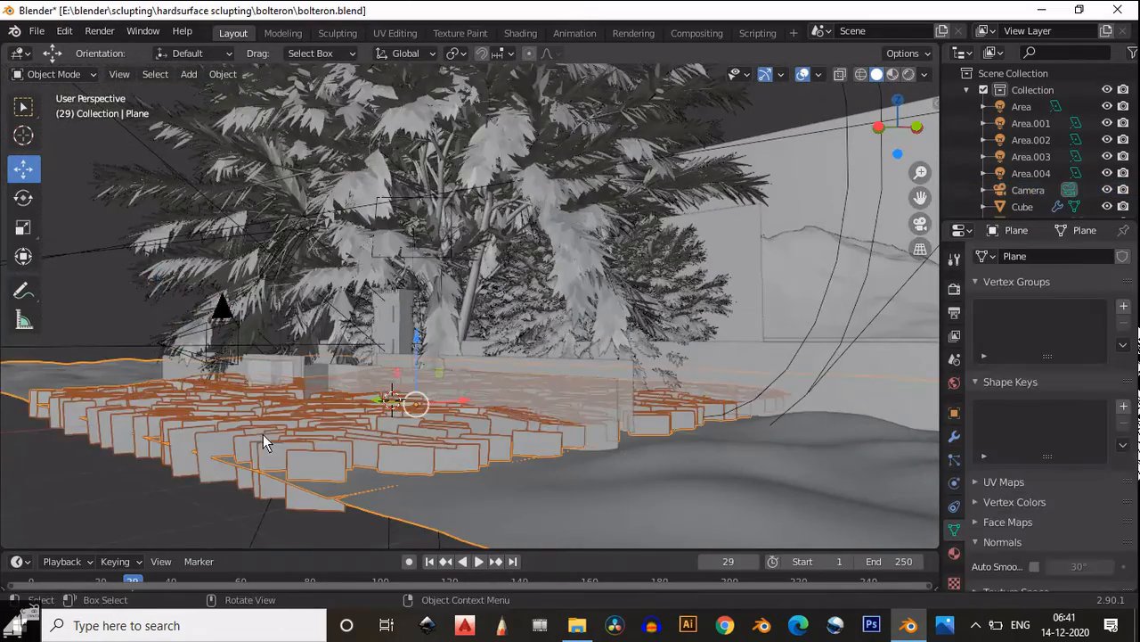
{"action": "left_click", "coordinate": [953, 438]}
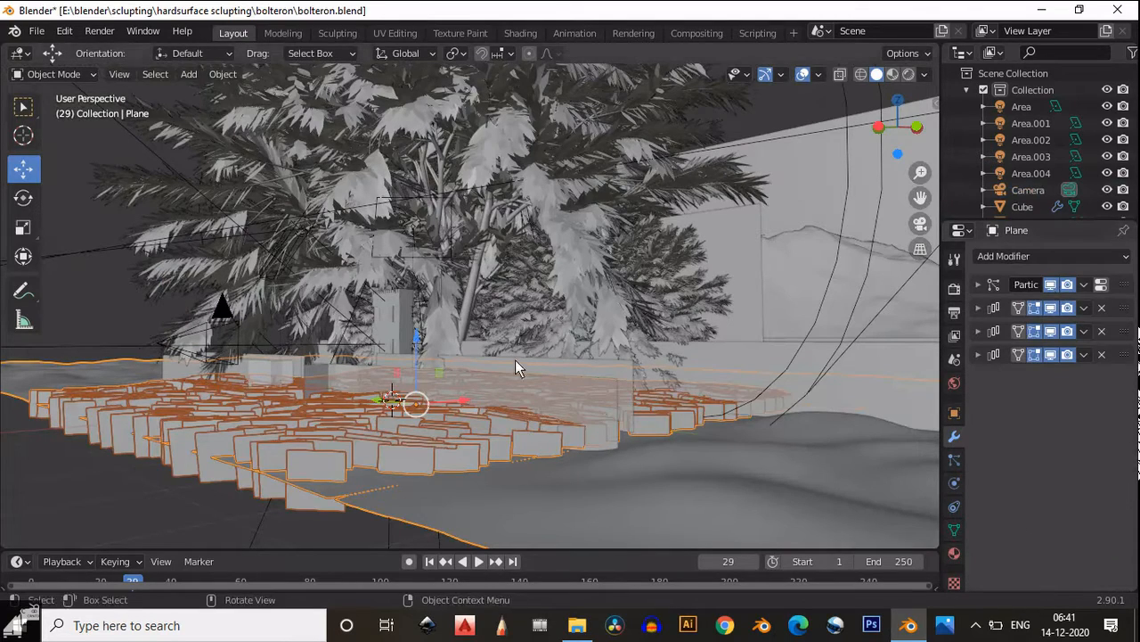
{"action": "scroll", "coordinate": [465, 365], "scroll_direction": "up", "scroll_amount": 2}
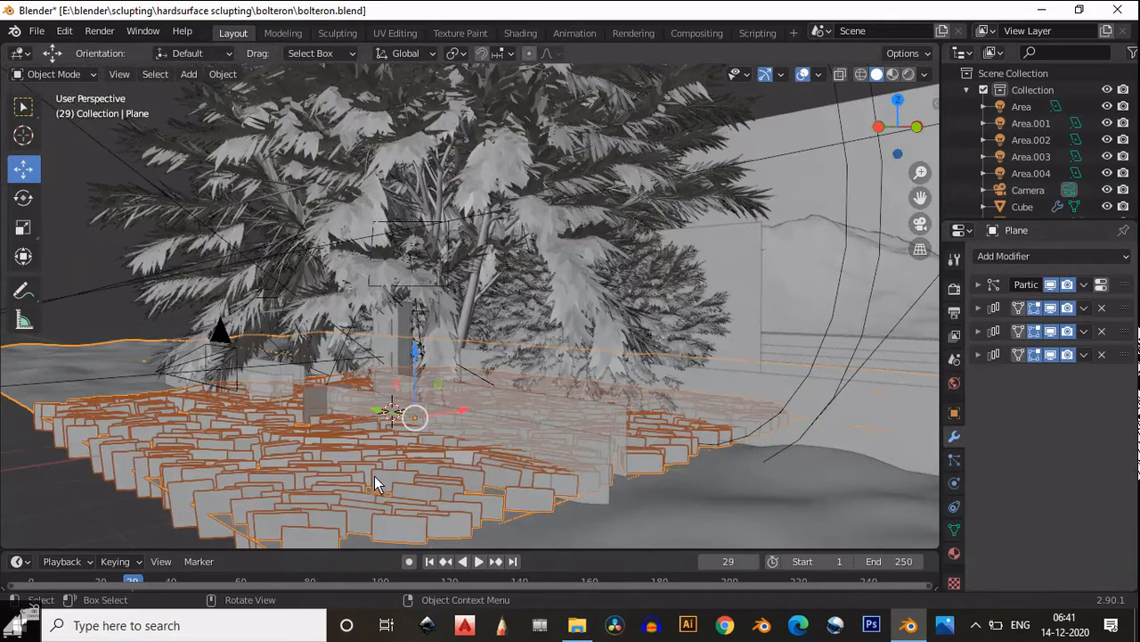
- Select several of the long upright image planes around the tree and compare their Array modifier settings
{"action": "left_click", "coordinate": [477, 411]}
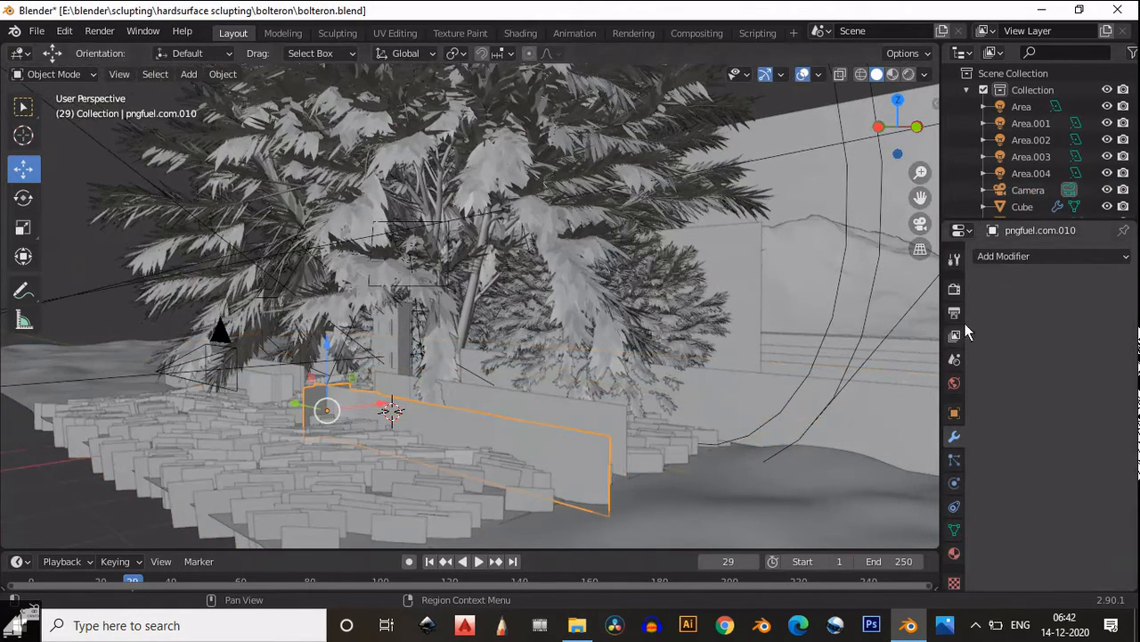
{"action": "left_click", "coordinate": [1014, 258]}
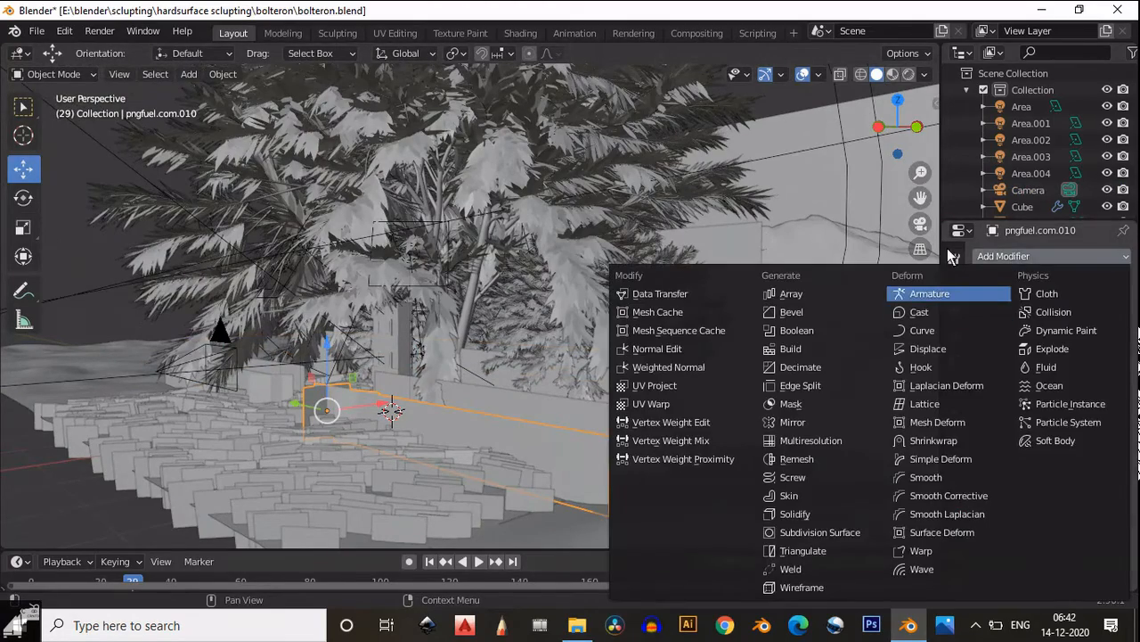
{"action": "key", "text": "Escape"}
{"action": "middle_click_drag", "start_coordinate": [309, 398], "coordinate": [529, 317]}
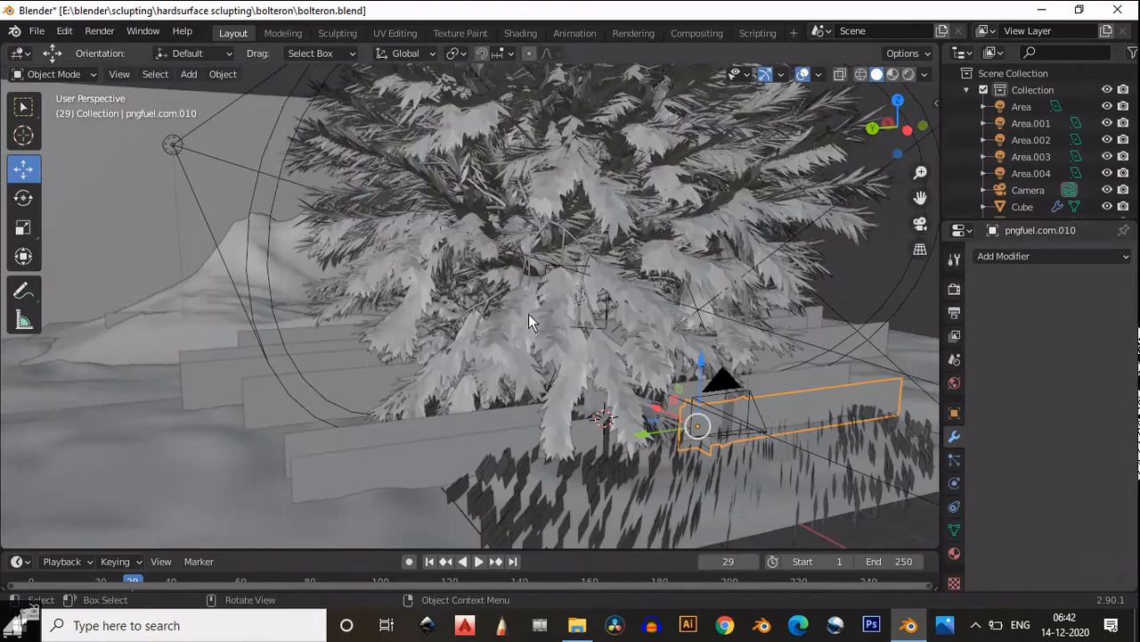
{"action": "left_click", "coordinate": [231, 380]}
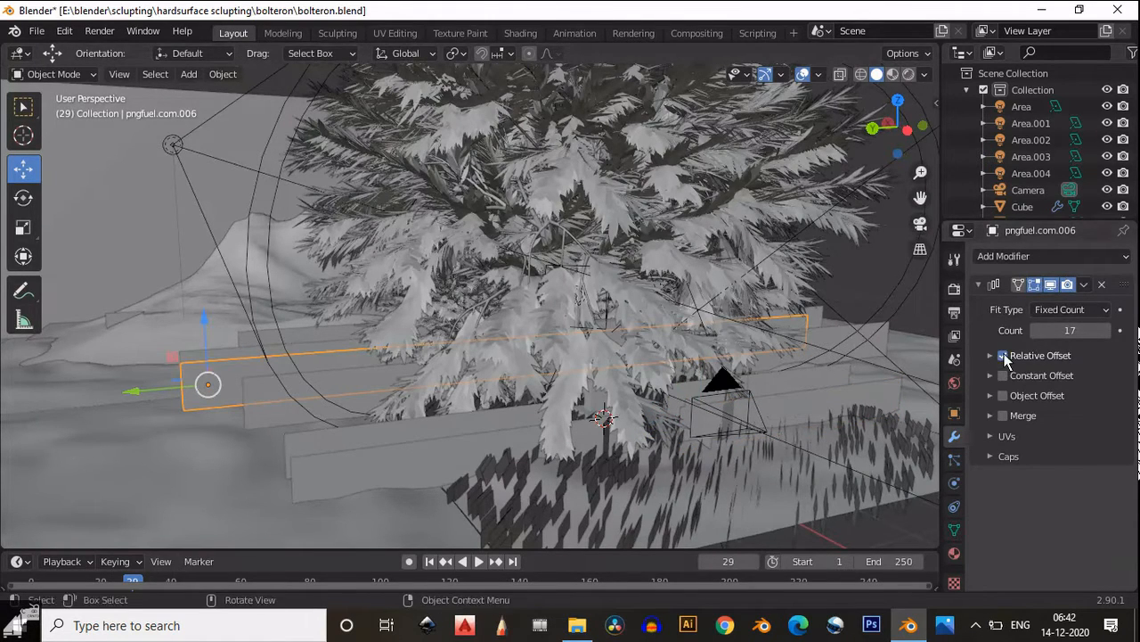
{"action": "left_click", "coordinate": [382, 447]}
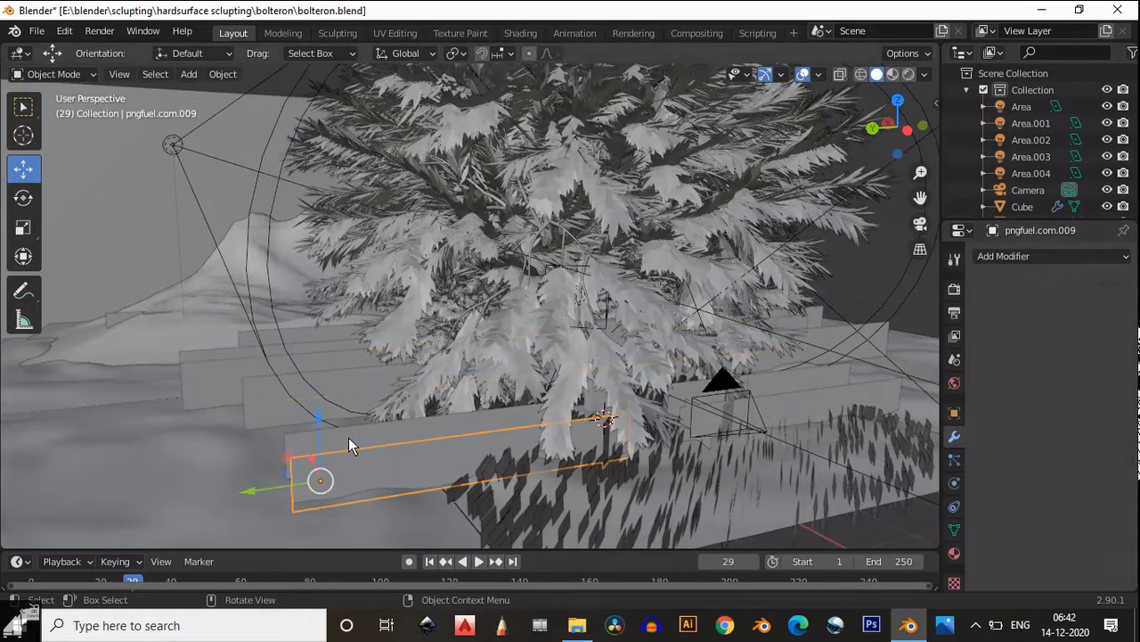
{"action": "left_click", "coordinate": [257, 382]}
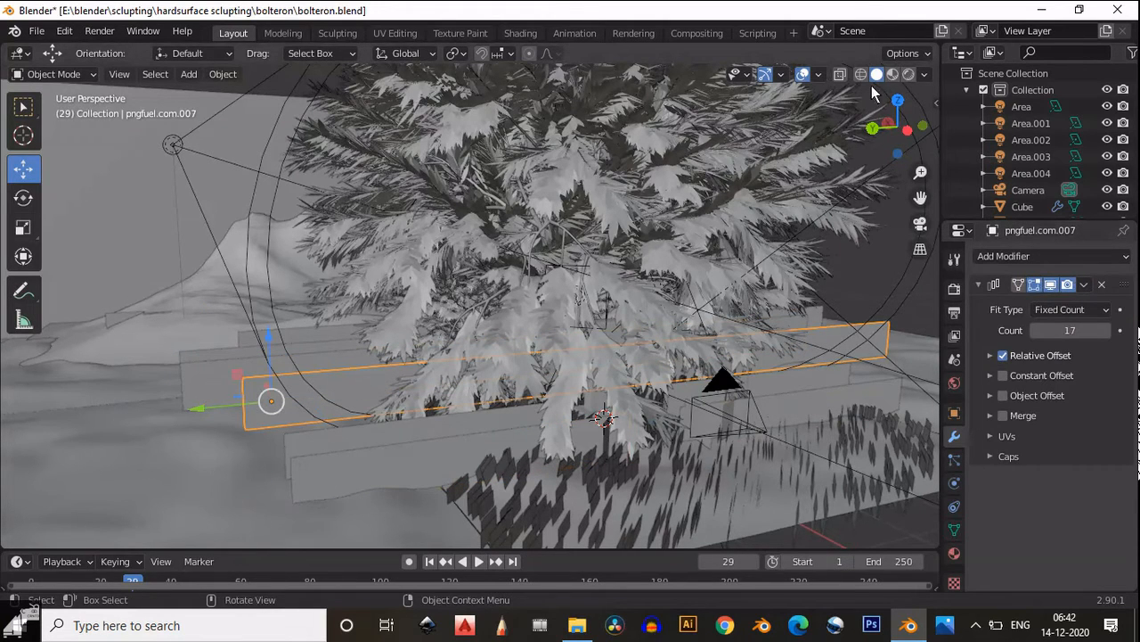
- Preview the scene with rendered shading and examine the selected upright plane and its surroundings
{"action": "left_click", "coordinate": [908, 74]}
{"action": "scroll", "coordinate": [437, 339], "scroll_direction": "down", "scroll_amount": 2}
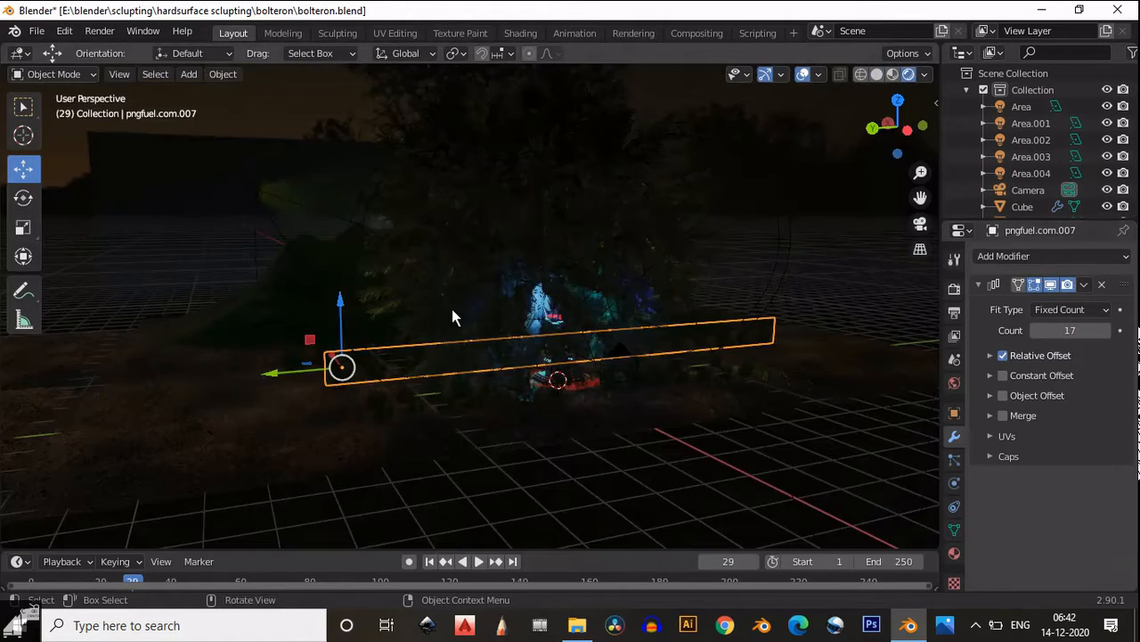
{"action": "middle_click_drag", "start_coordinate": [456, 302], "coordinate": [548, 267], "text": "ctrl"}
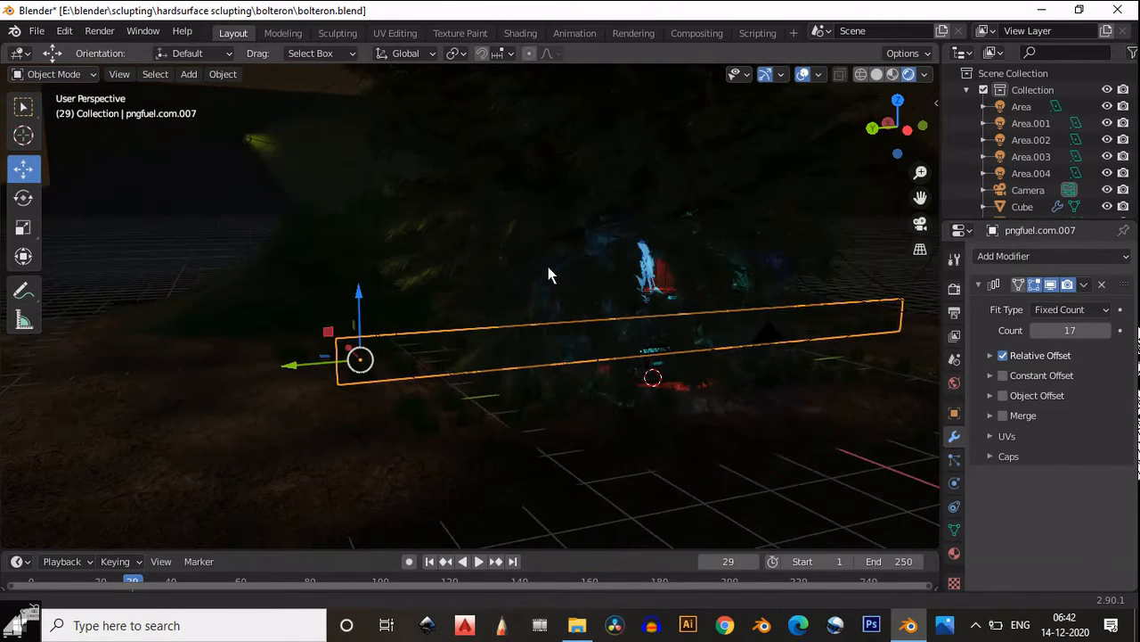
{"action": "middle_click_drag", "start_coordinate": [453, 349], "coordinate": [301, 423]}
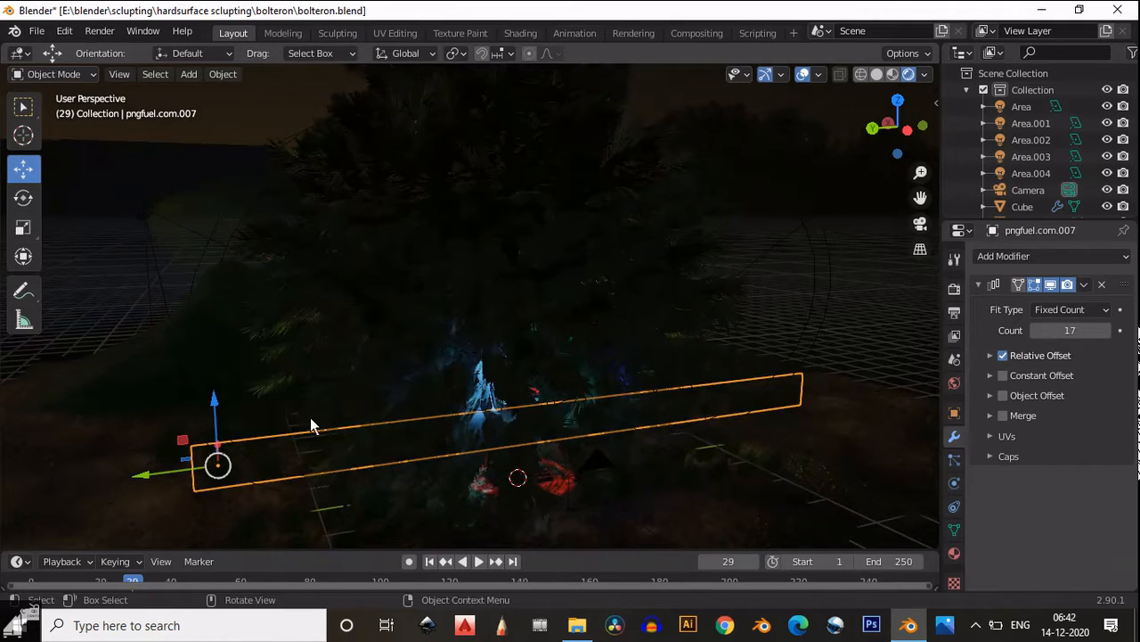
{"action": "middle_click_drag", "start_coordinate": [437, 334], "coordinate": [513, 287], "text": "shift"}
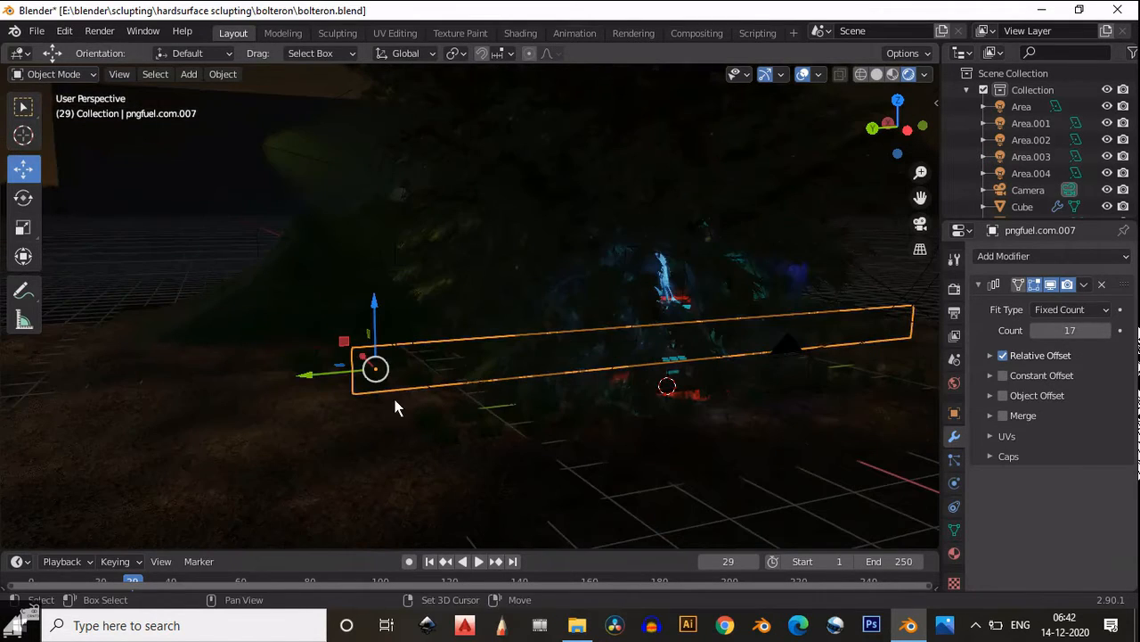
- Select the ground plane in the rendered scene to bring up its modifiers
{"action": "left_click", "coordinate": [310, 455]}
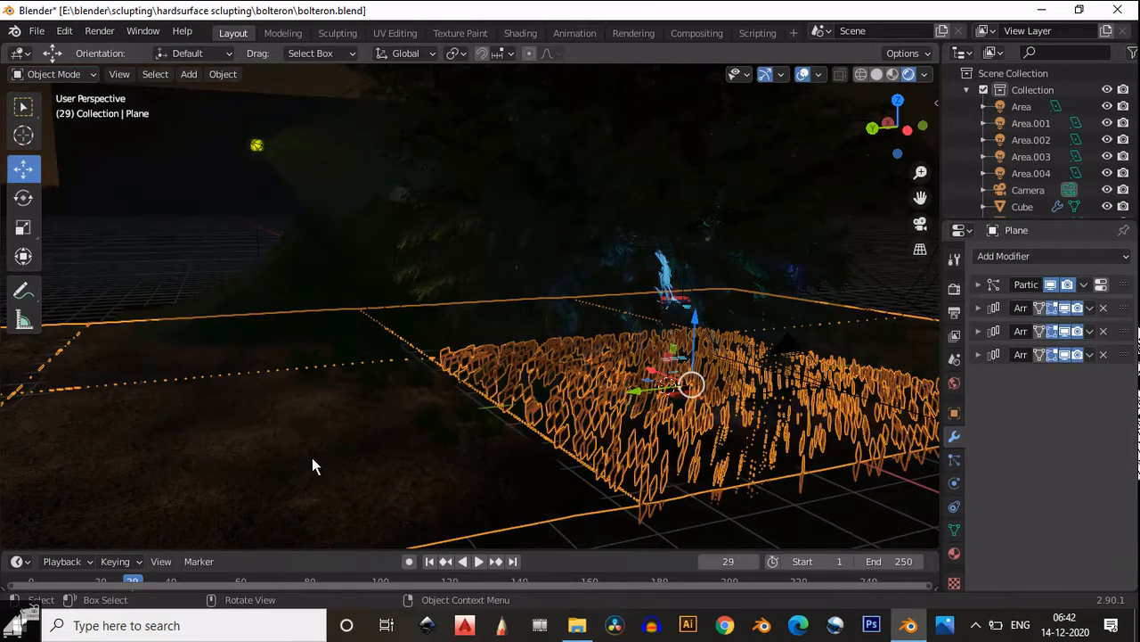
{"action": "left_click", "coordinate": [237, 466]}
{"action": "left_click", "coordinate": [299, 509]}
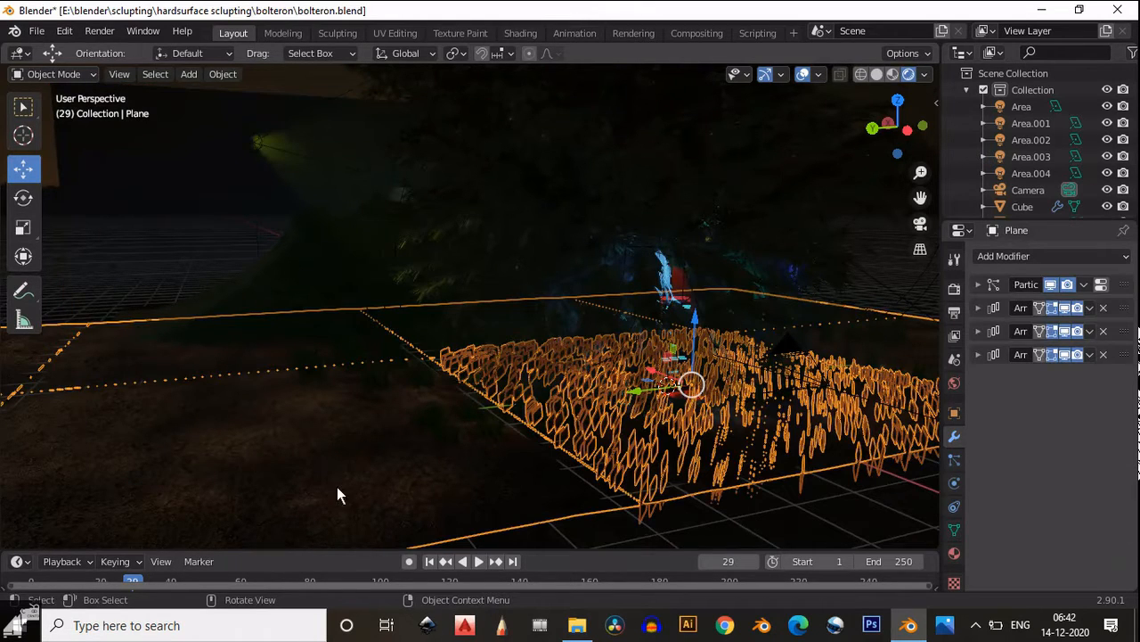
{"action": "left_click", "coordinate": [331, 504]}
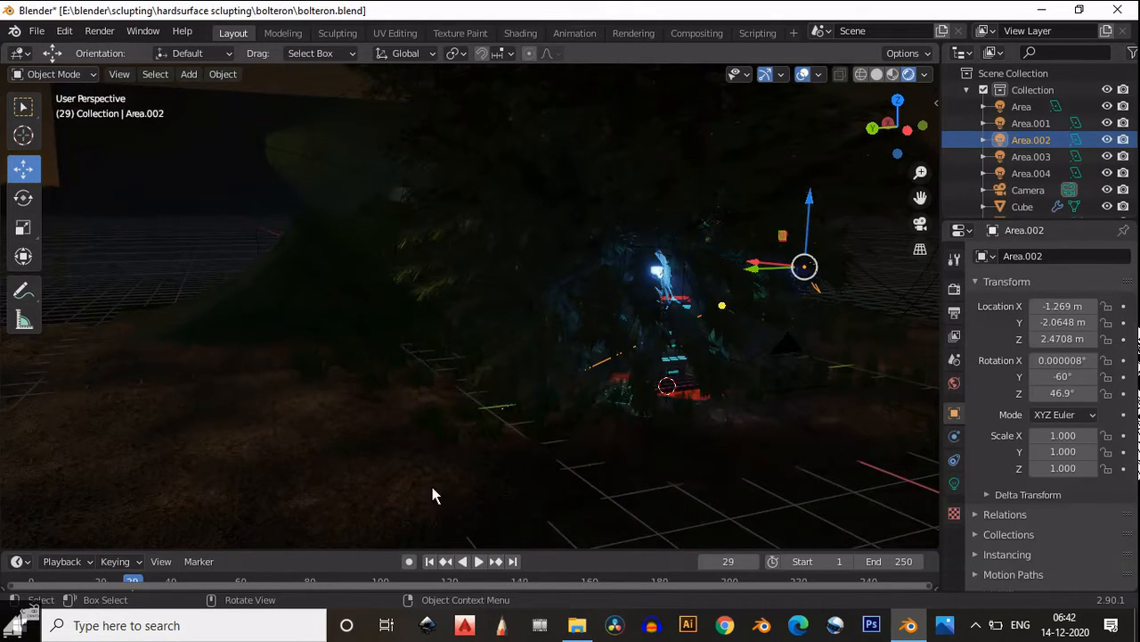
{"action": "left_click", "coordinate": [490, 510]}
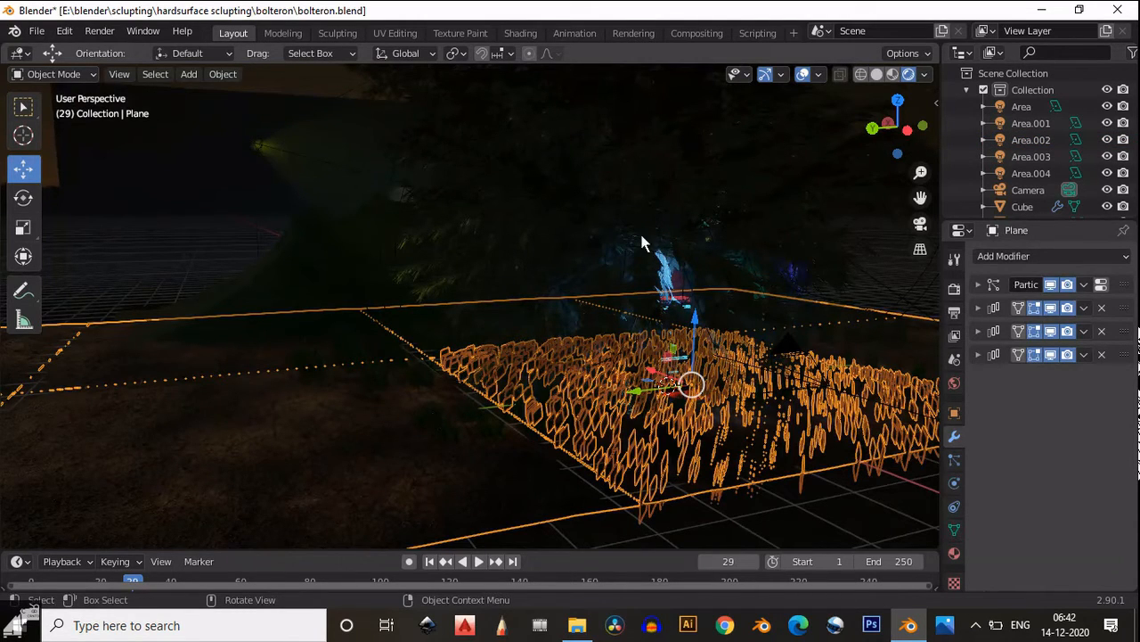
- Examine the settings of each Array modifier and the particle modifier on the ground plane
{"action": "left_click", "coordinate": [979, 308]}
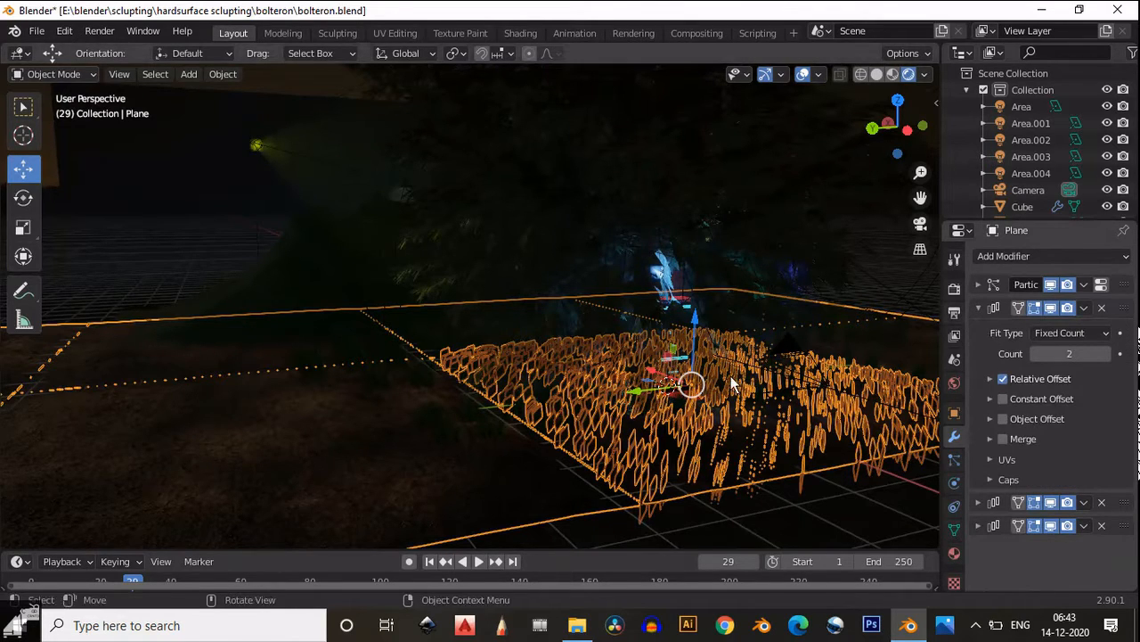
{"action": "left_click", "coordinate": [978, 311]}
{"action": "left_click", "coordinate": [975, 332]}
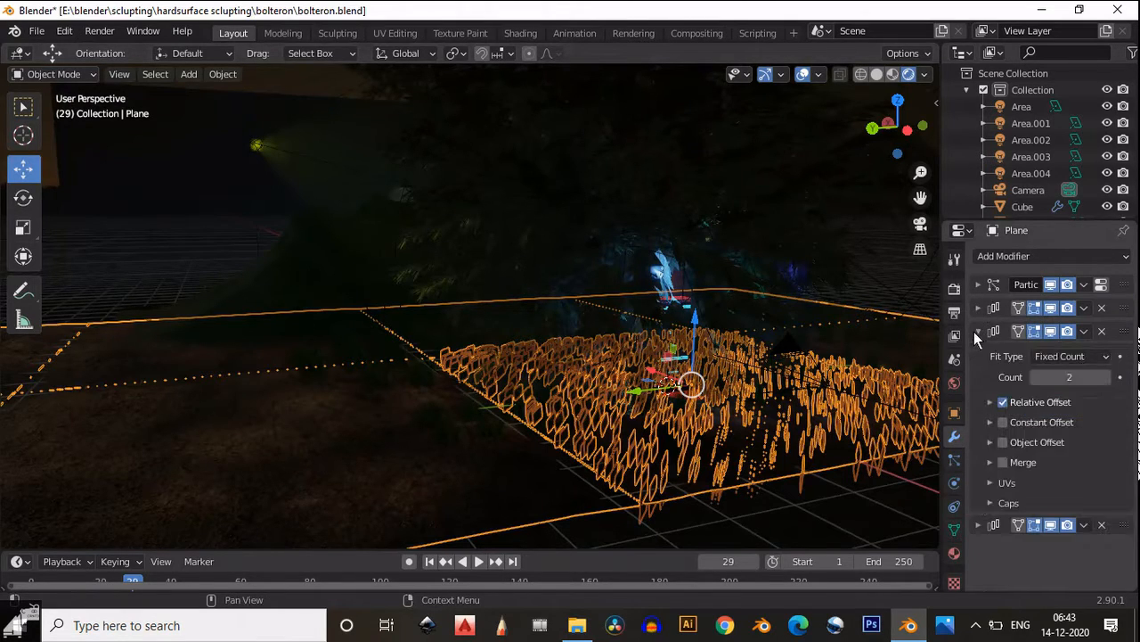
{"action": "left_click", "coordinate": [976, 332]}
{"action": "left_click", "coordinate": [979, 352]}
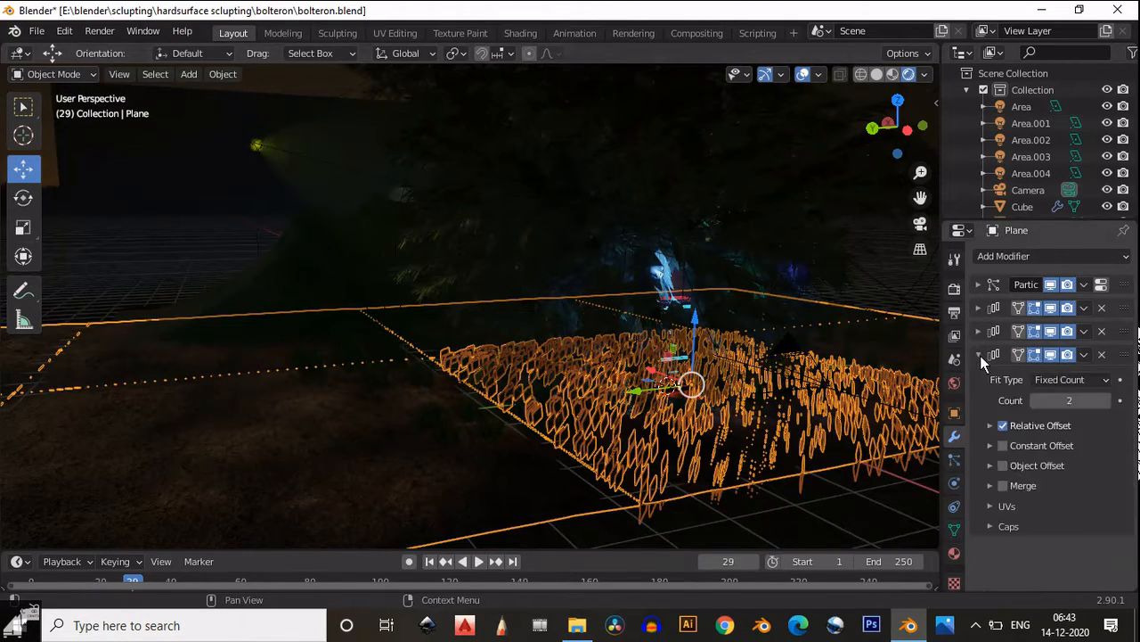
{"action": "left_click", "coordinate": [980, 356]}
{"action": "left_click", "coordinate": [979, 284]}
{"action": "left_click", "coordinate": [979, 284]}
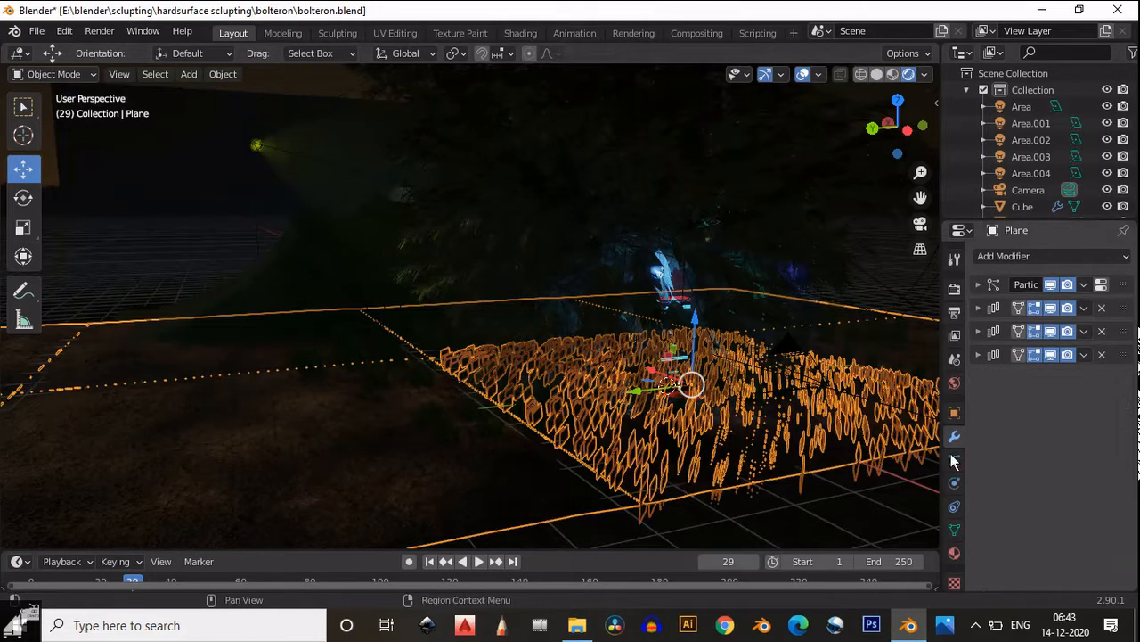
- Examine the ground plane's hair particle system, including its emission values and the object instancing under Render
{"action": "left_click", "coordinate": [956, 460]}
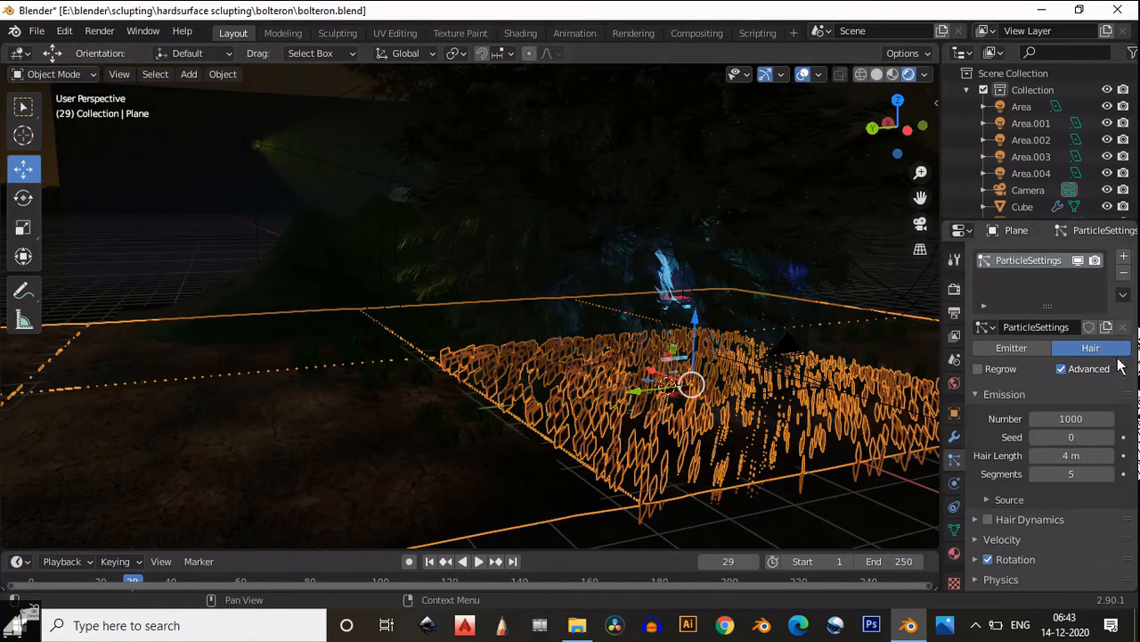
{"action": "scroll", "coordinate": [992, 408], "scroll_direction": "down", "scroll_amount": 5}
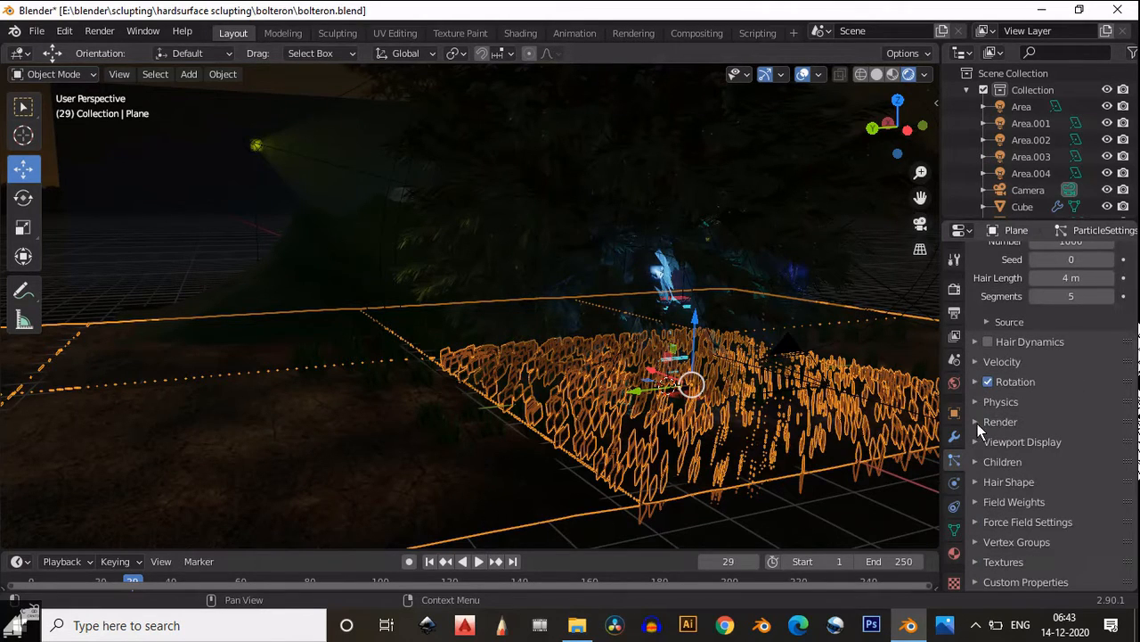
{"action": "left_click", "coordinate": [978, 423]}
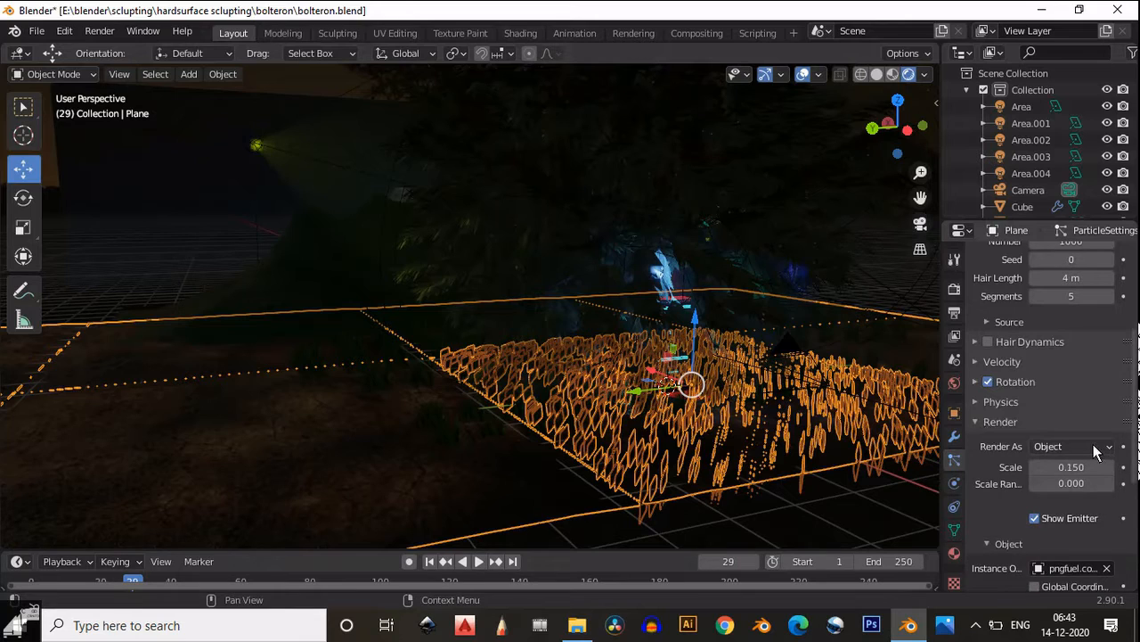
{"action": "scroll", "coordinate": [981, 432], "scroll_direction": "down", "scroll_amount": 4}
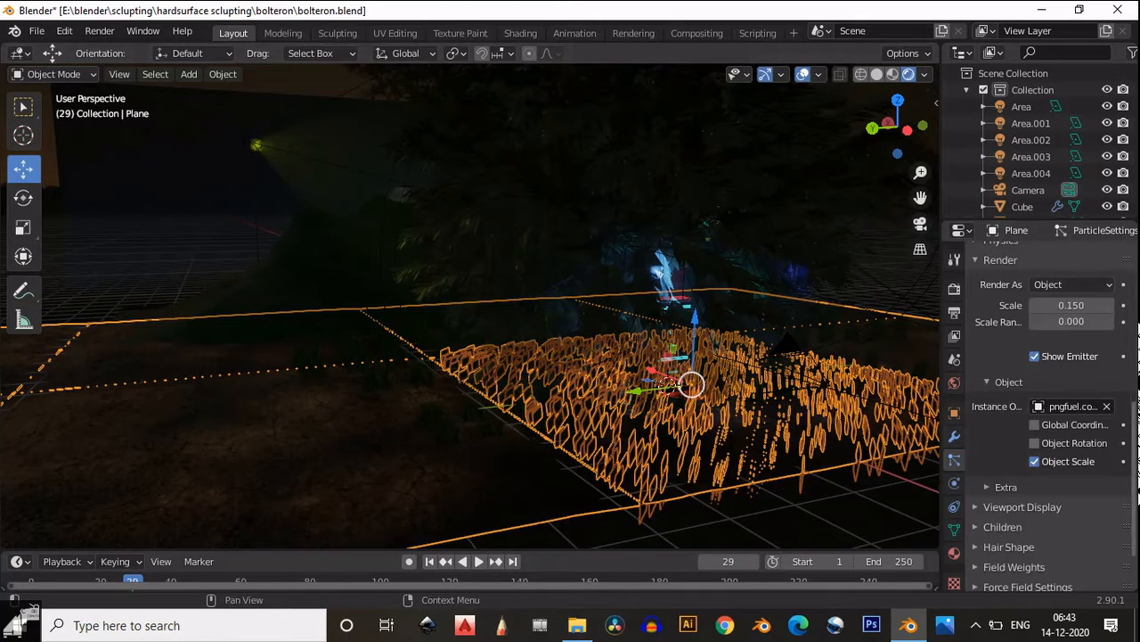
{"action": "scroll", "coordinate": [1052, 410], "scroll_direction": "up", "scroll_amount": 12}
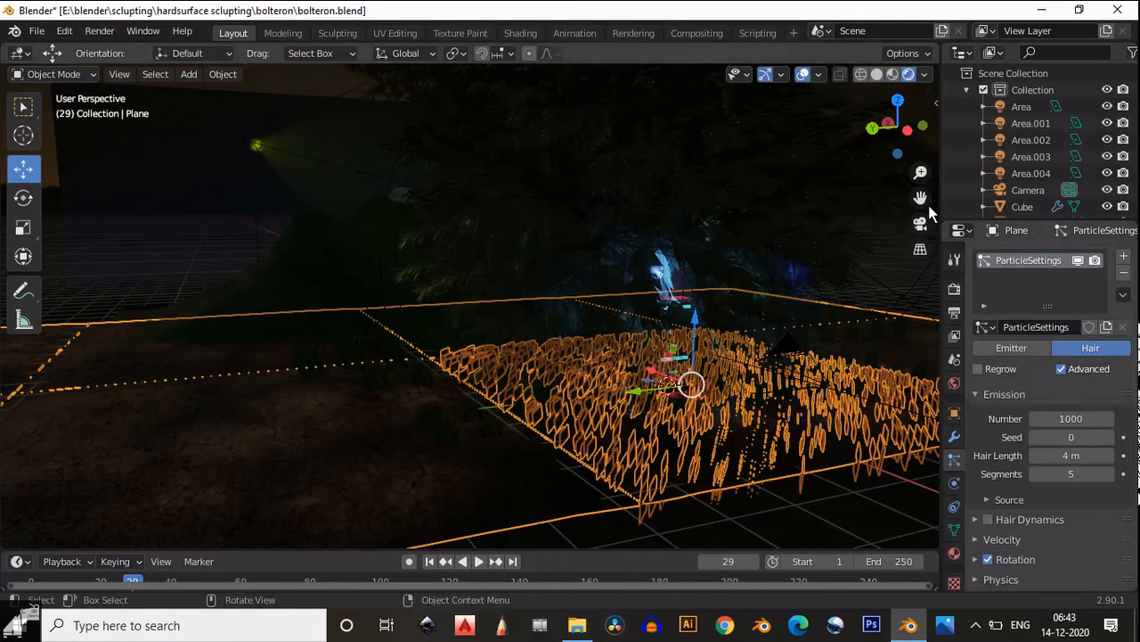
- Look through the scene camera to examine the grass and leaves around the pillar
{"action": "left_click", "coordinate": [920, 225]}
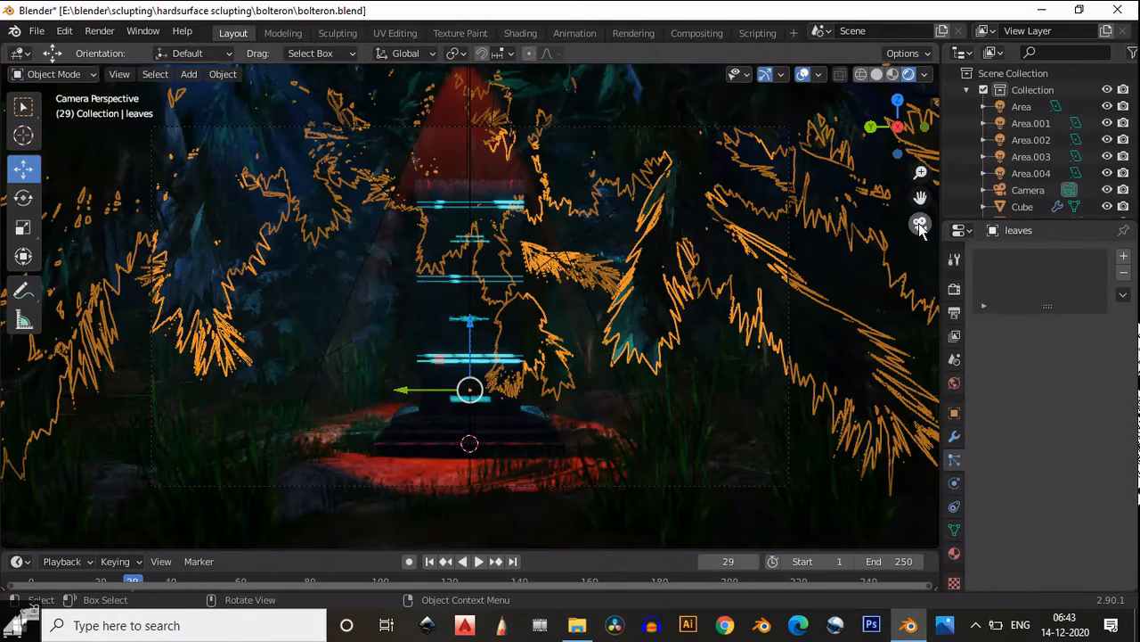
{"action": "left_click", "coordinate": [921, 224]}
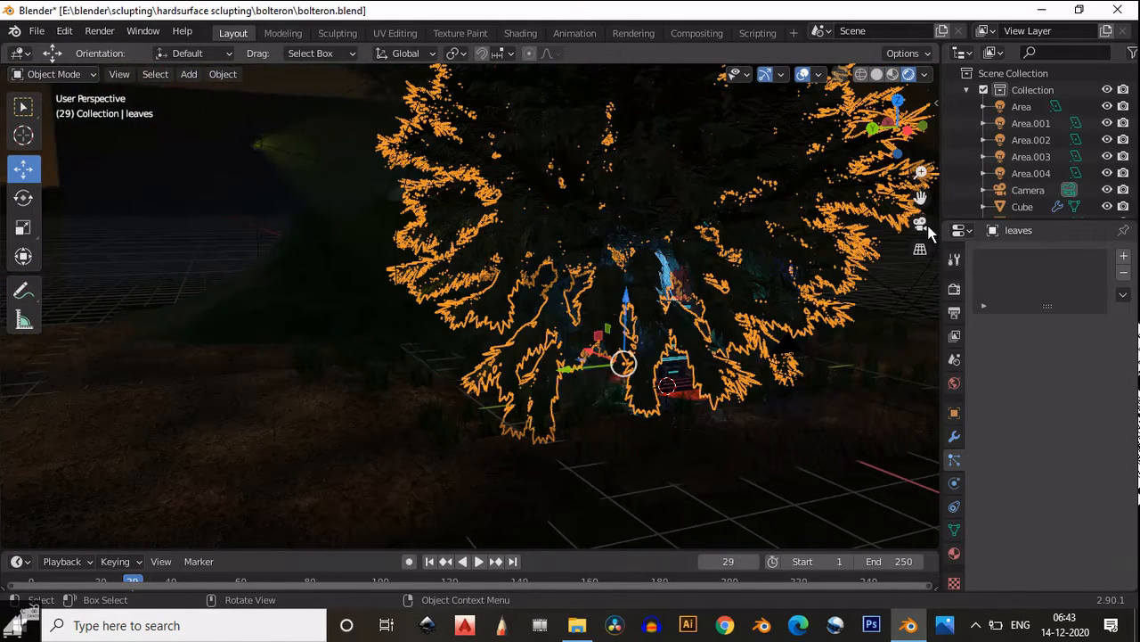
{"action": "left_click", "coordinate": [923, 227]}
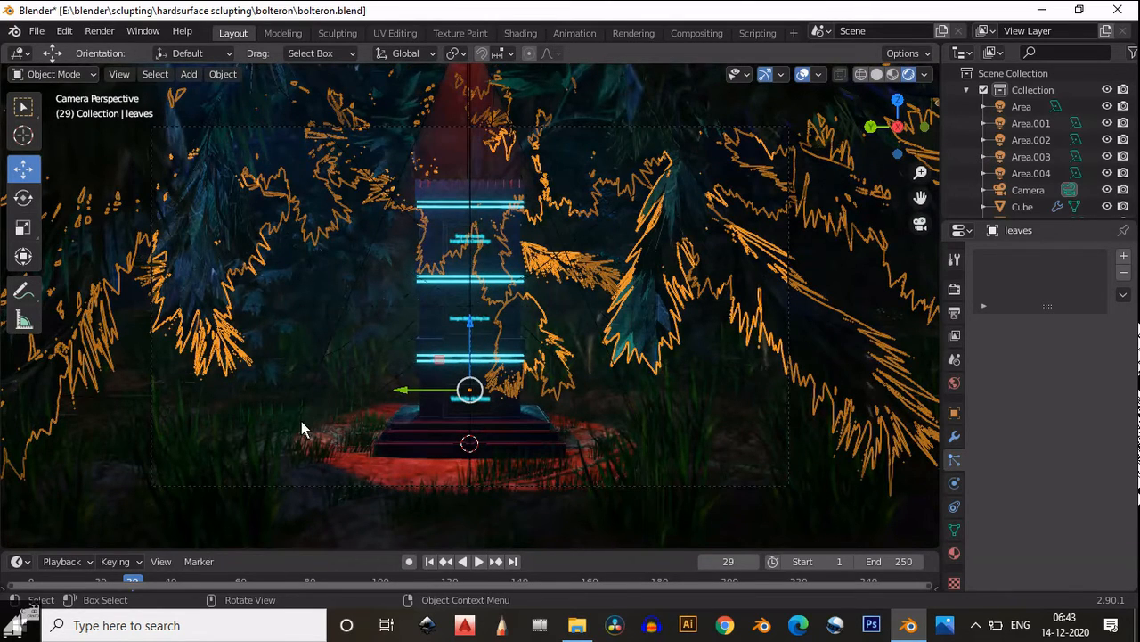
- Select the red spot light above the pillar and examine its color, power and spot shape
{"action": "left_click", "coordinate": [499, 112]}
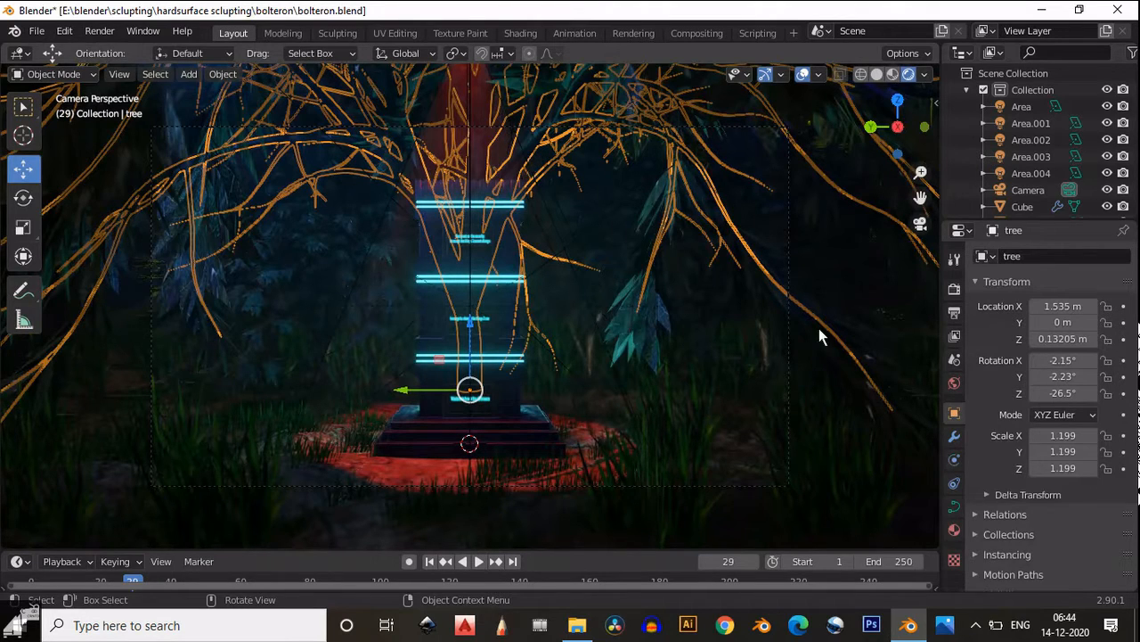
{"action": "key", "text": "ctrl+z"}
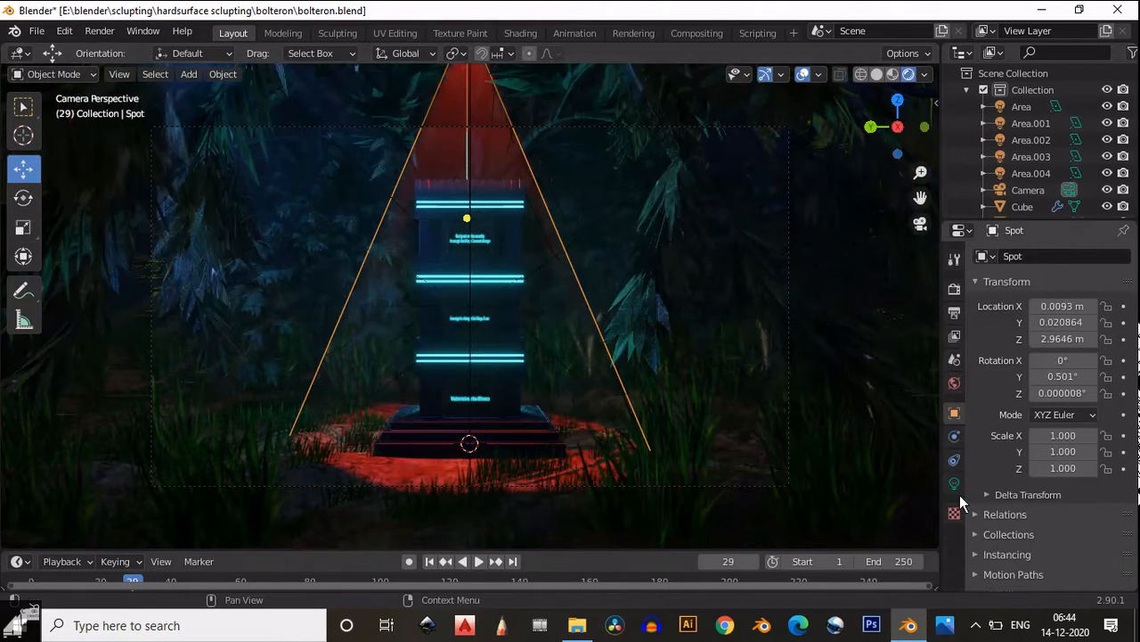
{"action": "left_click", "coordinate": [954, 484]}
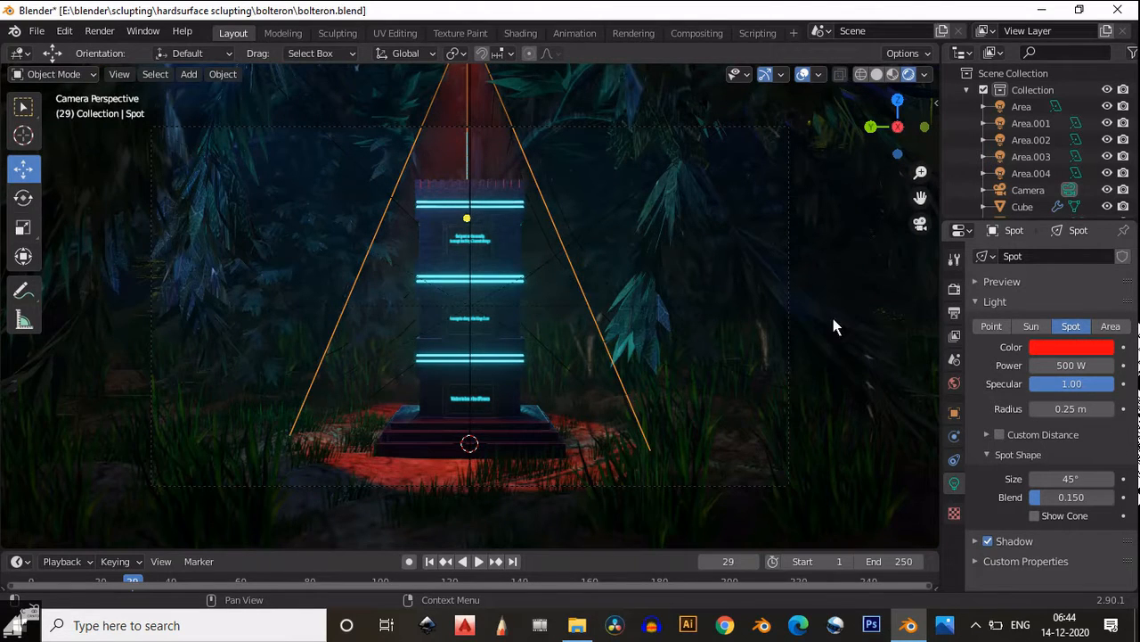
- Leave the camera view and examine the yellow spot light's placement and settings from several angles
{"action": "left_click", "coordinate": [920, 224]}
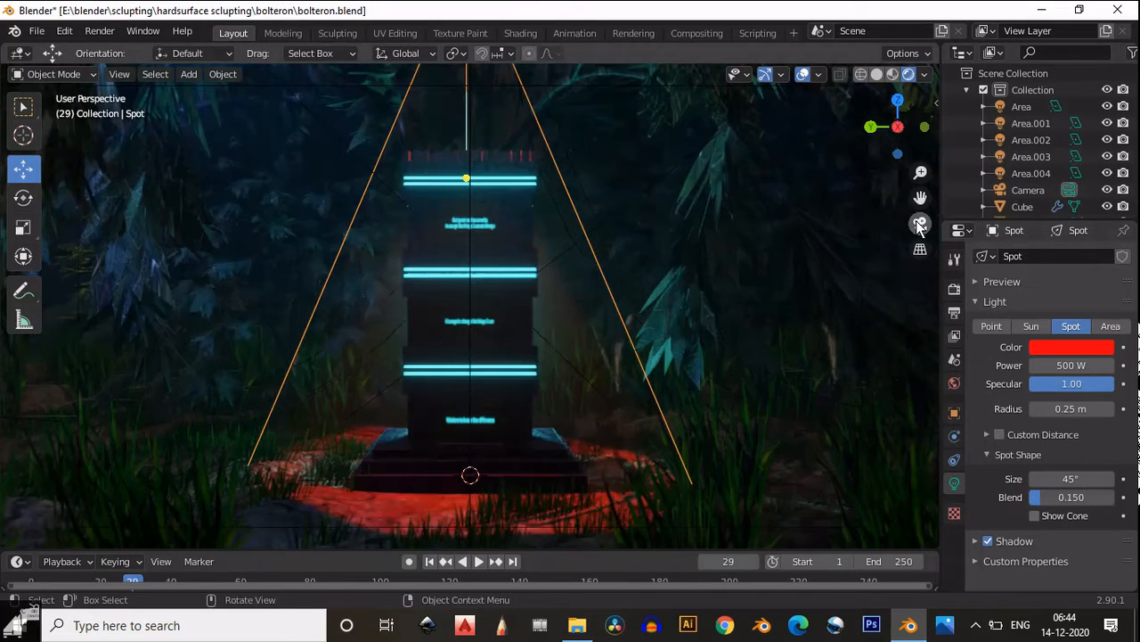
{"action": "middle_click_drag", "start_coordinate": [638, 302], "coordinate": [699, 301]}
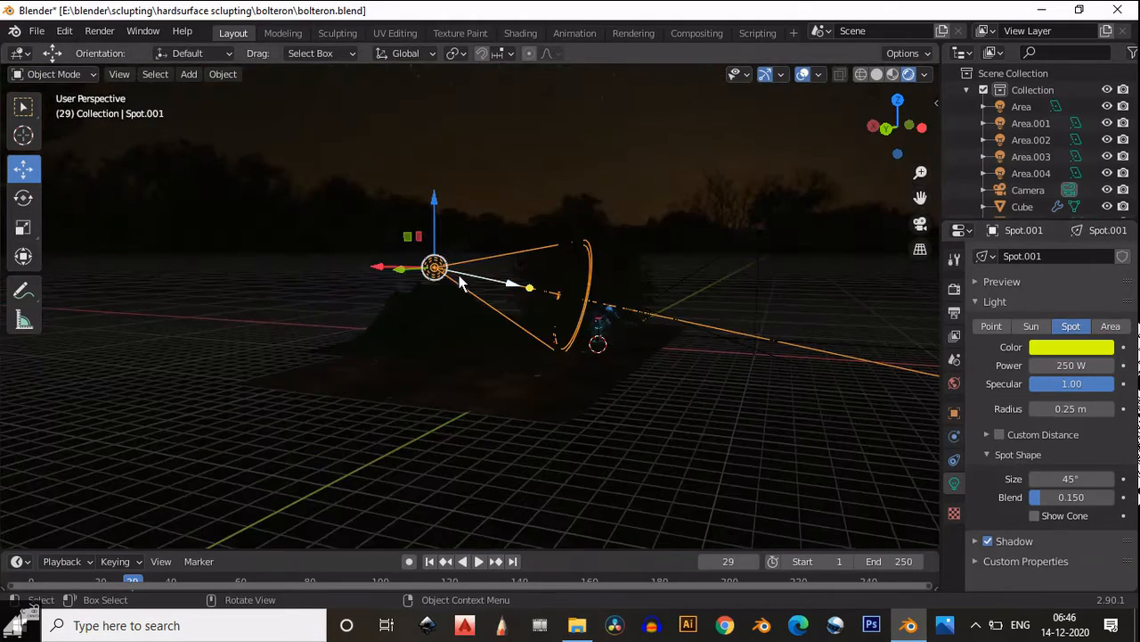
{"action": "middle_click_drag", "start_coordinate": [509, 312], "coordinate": [593, 305]}
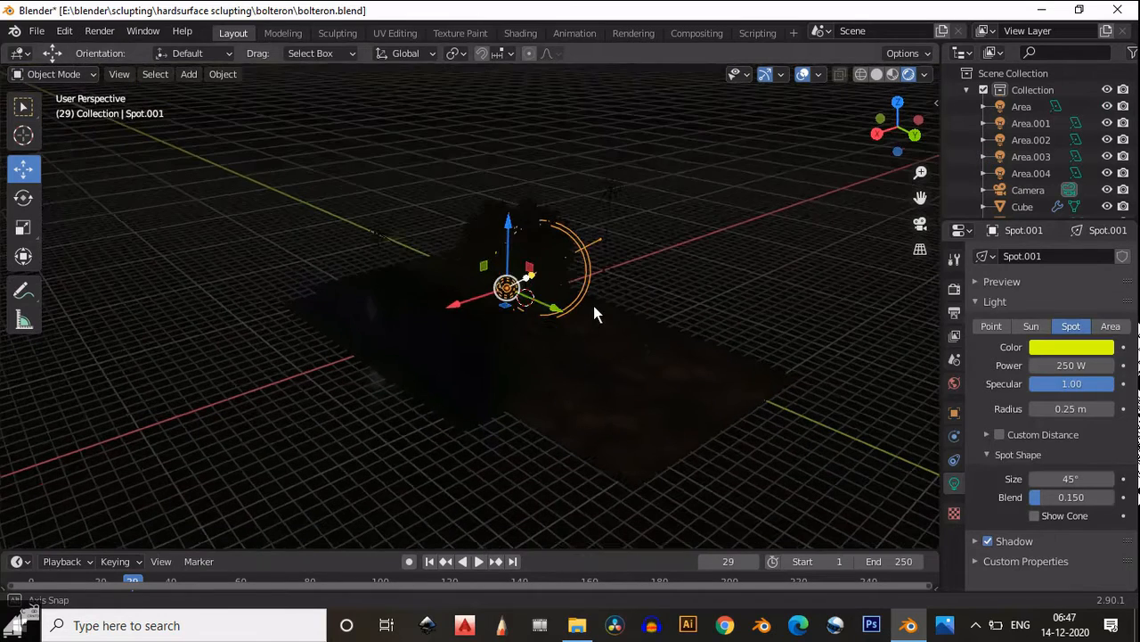
- Select the other yellow spot light, Spot.002, and examine its placement and light settings from several angles
{"action": "left_click", "coordinate": [378, 237]}
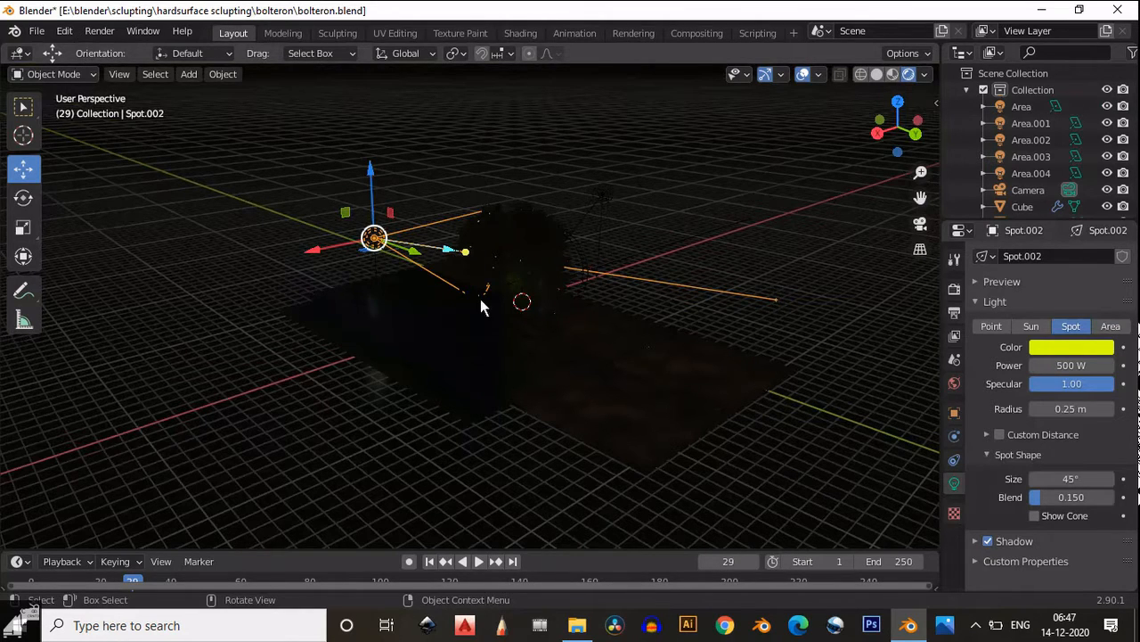
{"action": "middle_click_drag", "start_coordinate": [448, 269], "coordinate": [391, 250]}
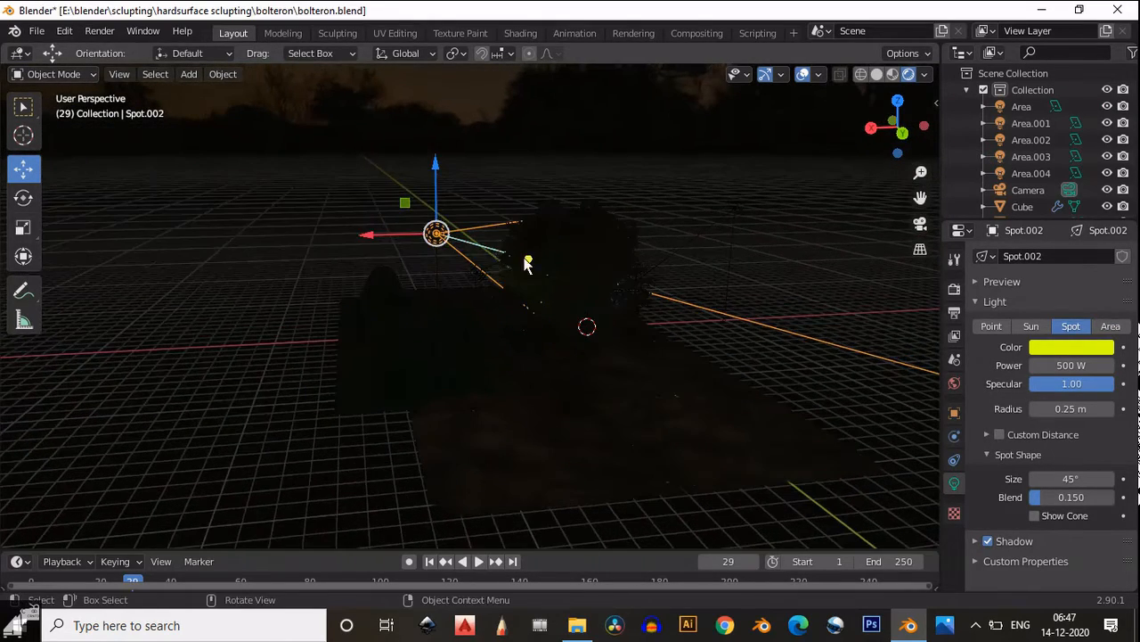
{"action": "scroll", "coordinate": [543, 258], "scroll_direction": "up", "scroll_amount": 3}
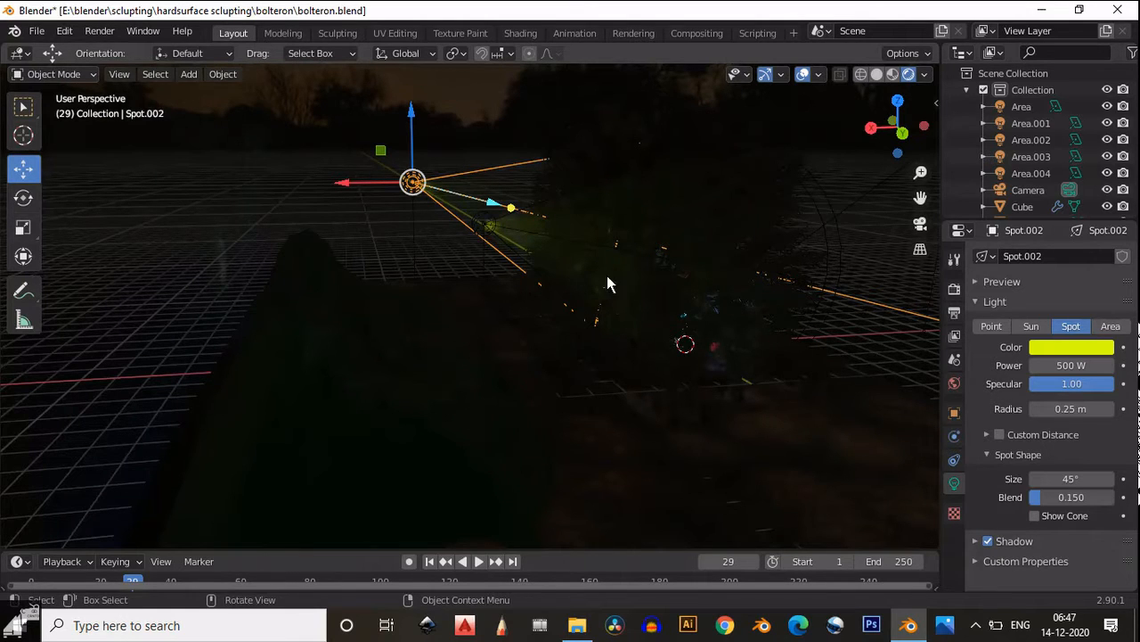
{"action": "middle_click_drag", "start_coordinate": [606, 282], "coordinate": [743, 250]}
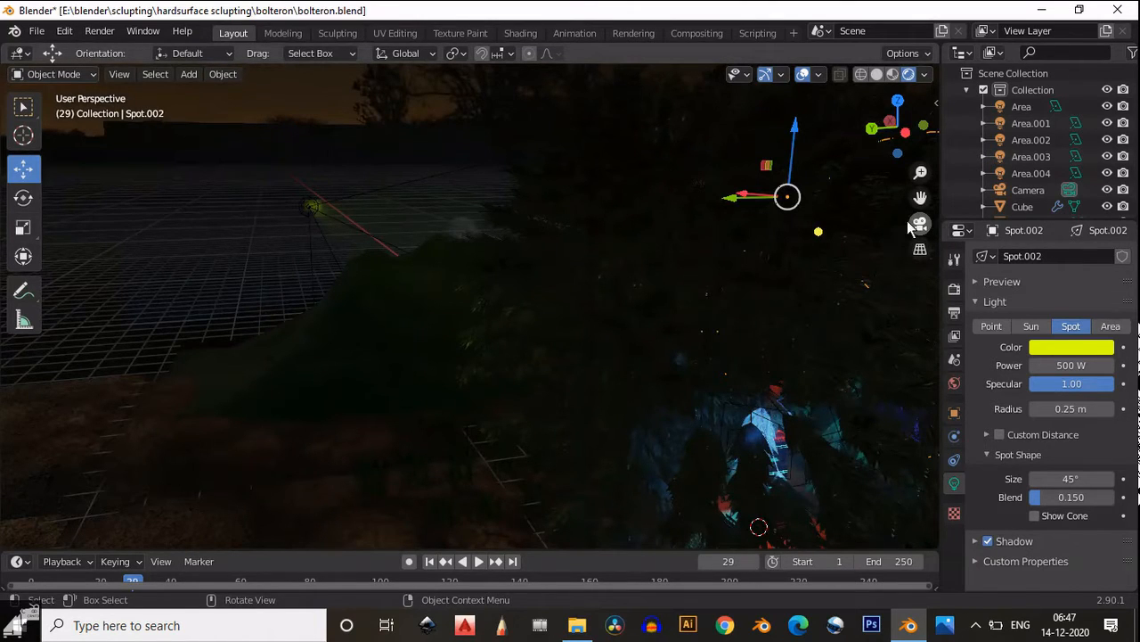
- Look through the scene camera to examine the lit leaves around the pillar, and return to the free view
{"action": "left_click", "coordinate": [907, 237]}
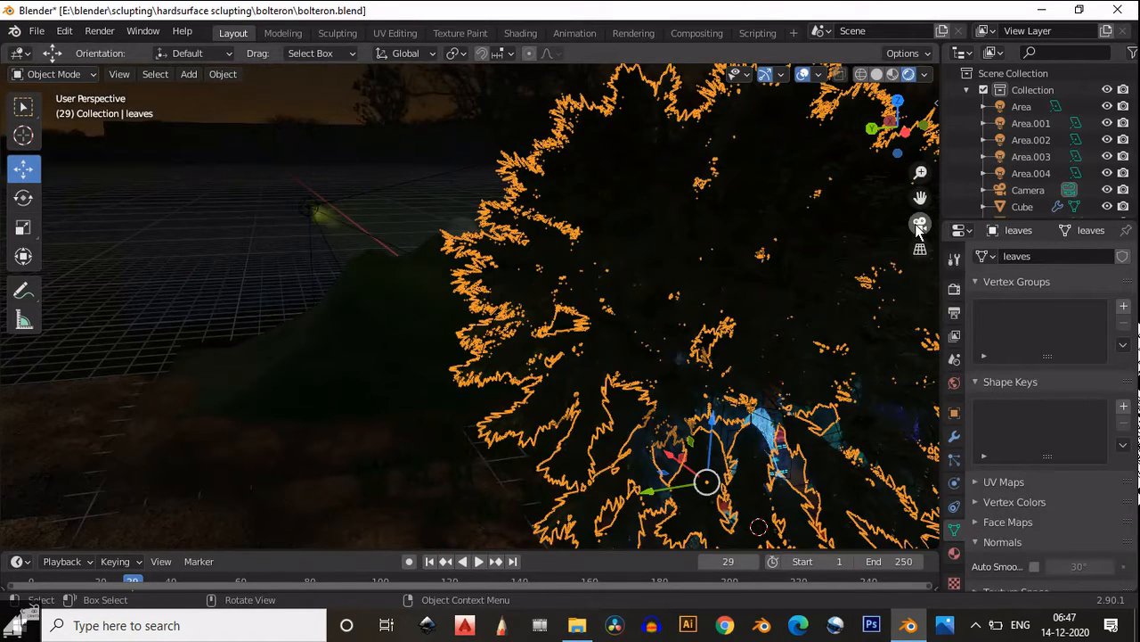
{"action": "left_click", "coordinate": [920, 226]}
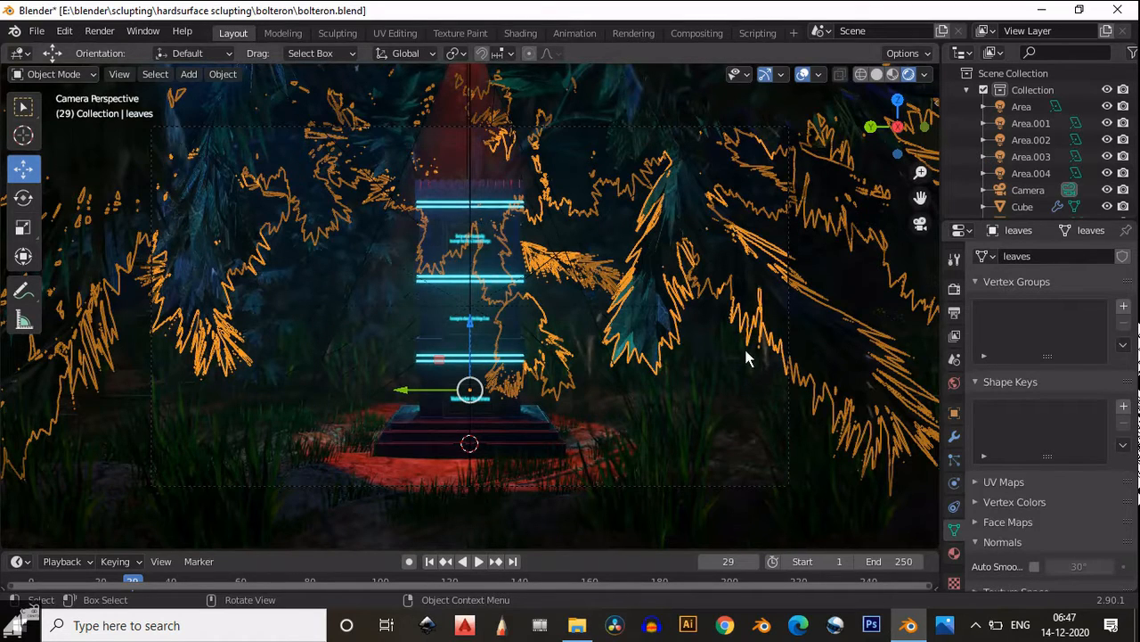
{"action": "left_click", "coordinate": [928, 228]}
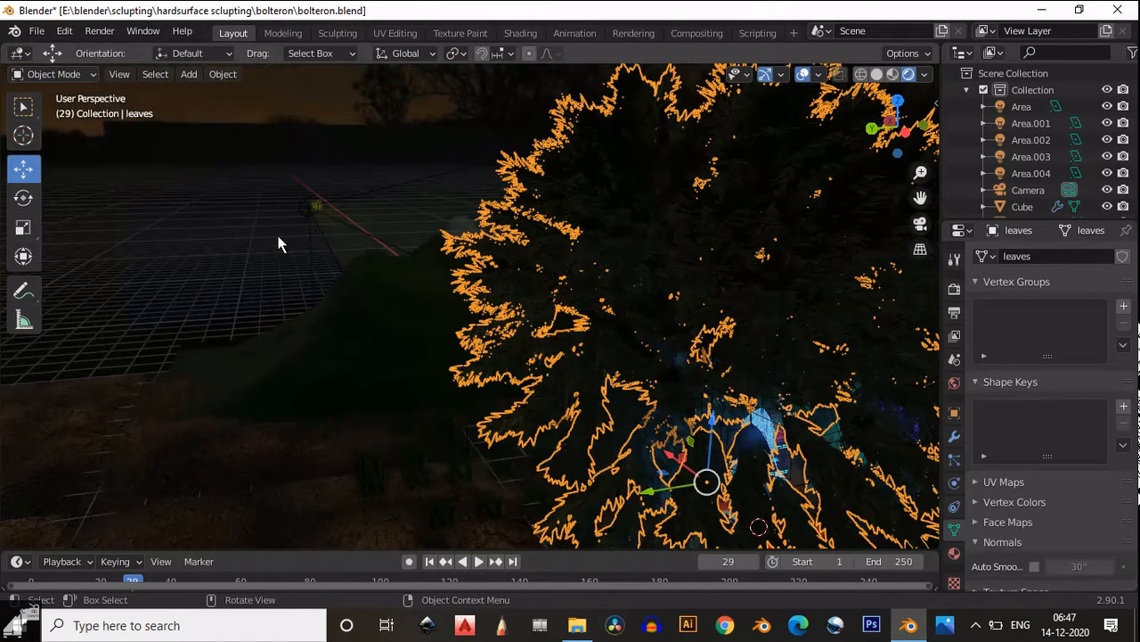
- Select the Scotland-Beach-Aurora-and-Moon-View image plane and examine its size and position around the trees
{"action": "left_click", "coordinate": [305, 179]}
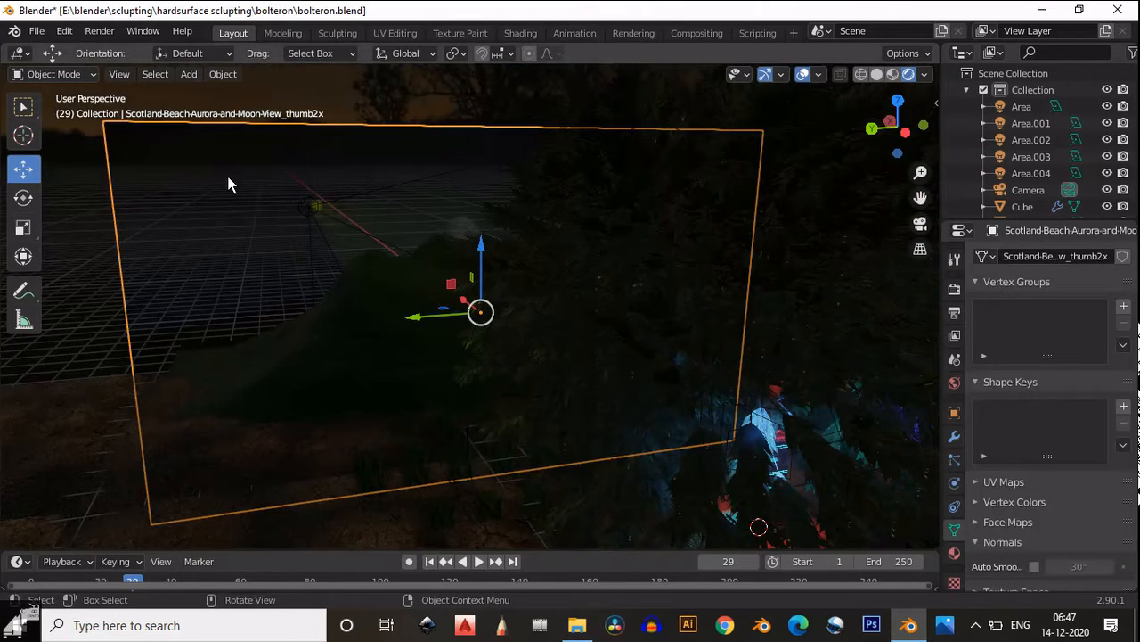
{"action": "scroll", "coordinate": [229, 182], "scroll_direction": "down", "scroll_amount": 1}
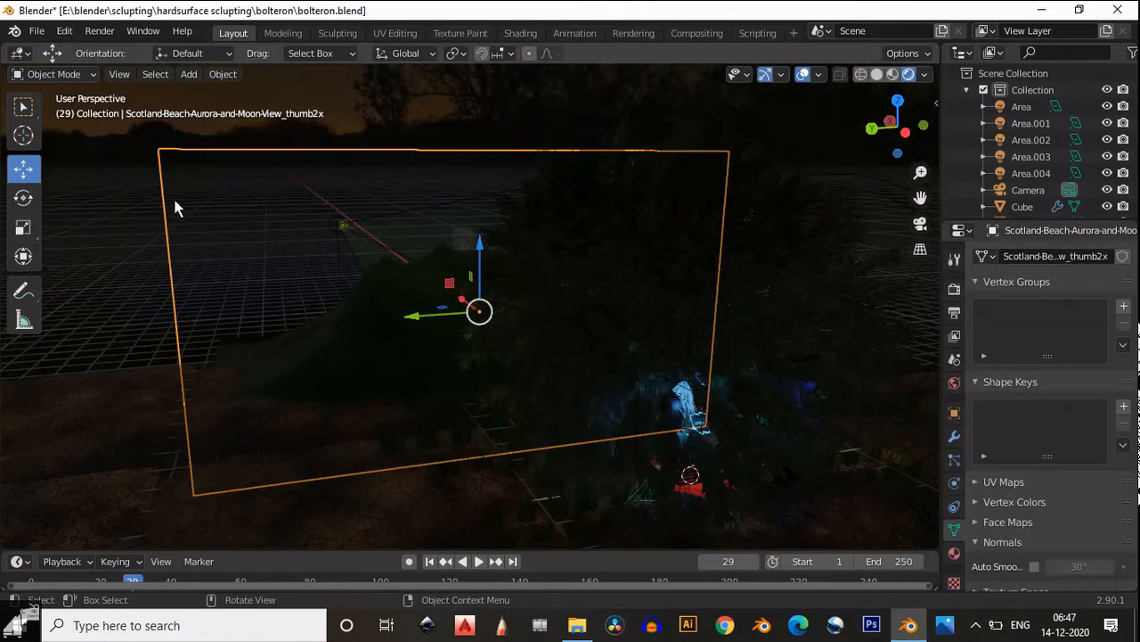
{"action": "scroll", "coordinate": [160, 183], "scroll_direction": "down", "scroll_amount": 1}
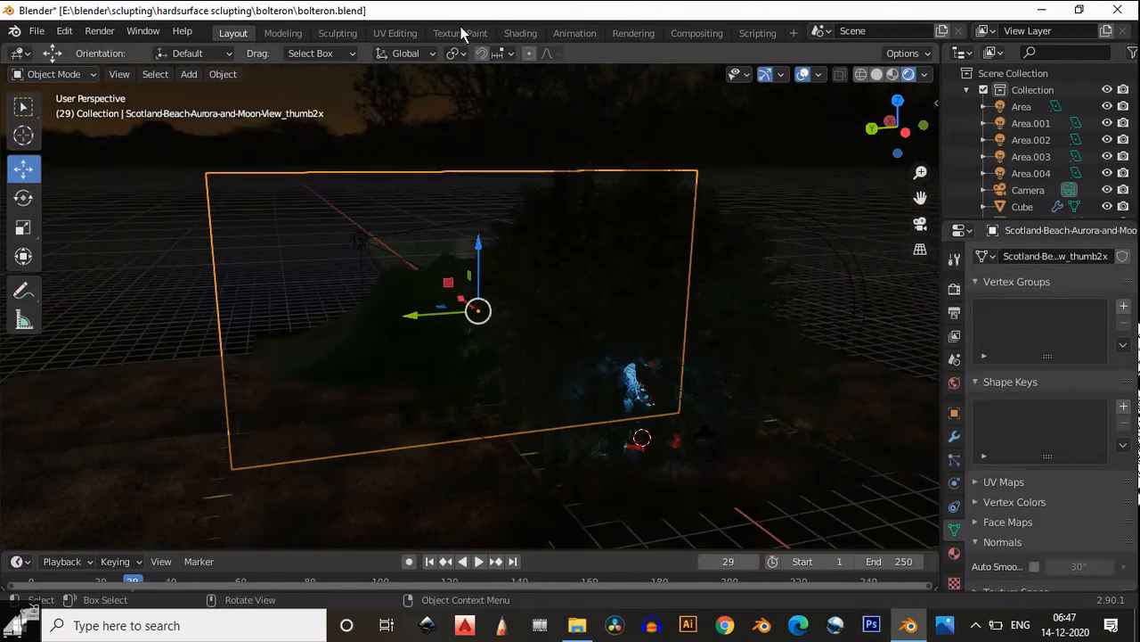
- Switch to the Shading workspace and examine how the Bright/Contrast and Volume Scatter nodes feed the World Output
{"action": "left_click", "coordinate": [510, 34]}
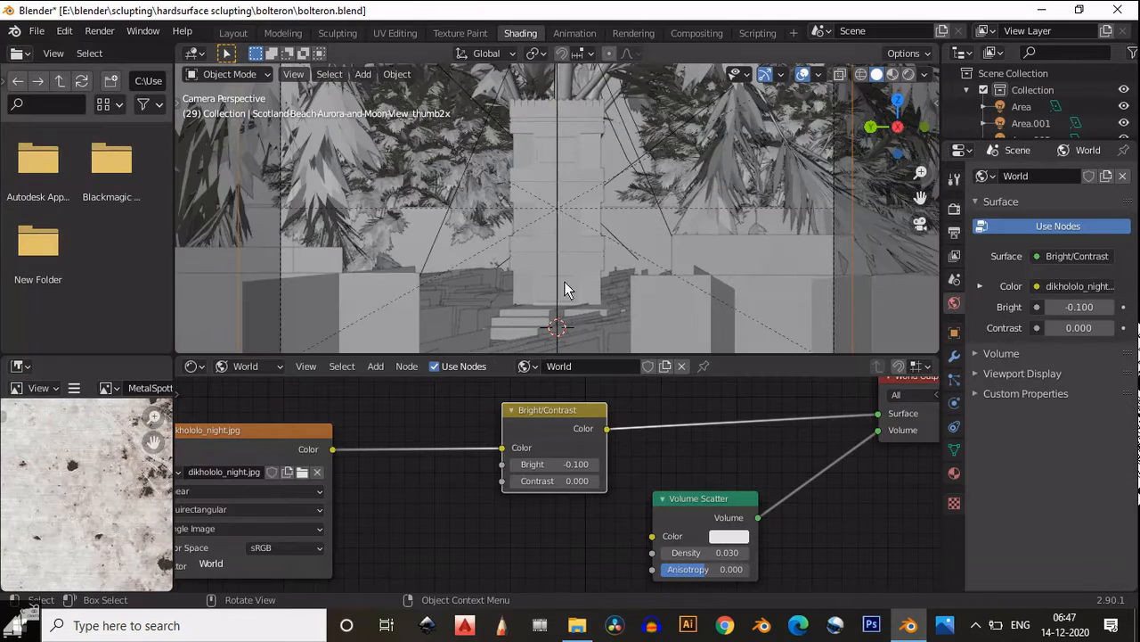
{"action": "scroll", "coordinate": [698, 461], "scroll_direction": "up", "scroll_amount": 5}
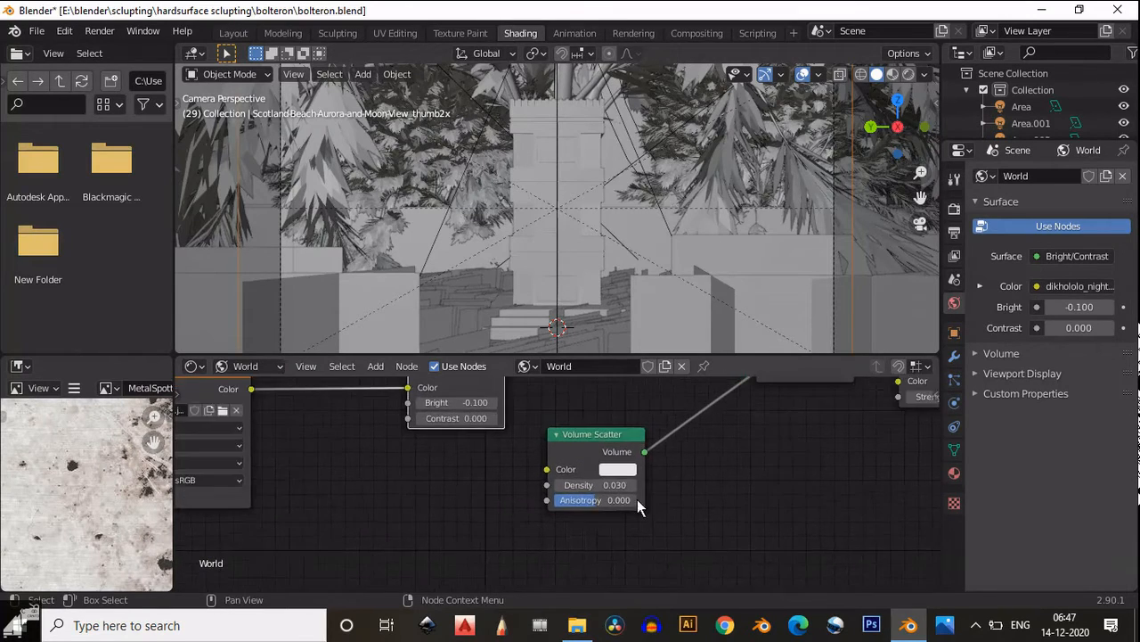
{"action": "scroll", "coordinate": [587, 449], "scroll_direction": "down", "scroll_amount": 5}
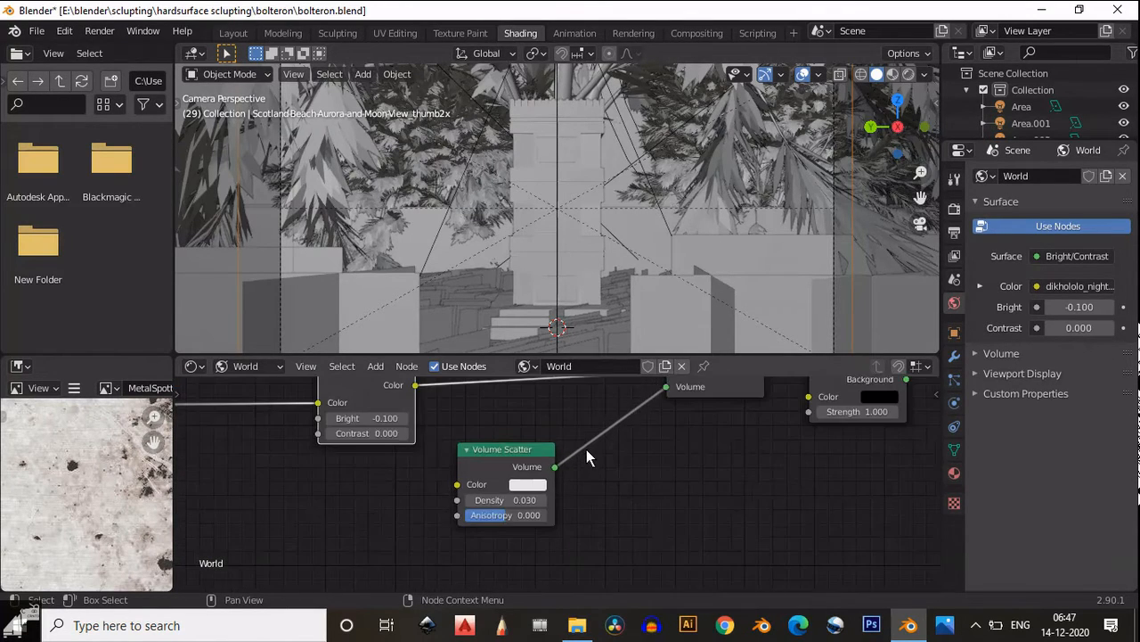
{"action": "scroll", "coordinate": [249, 385], "scroll_direction": "up", "scroll_amount": 1}
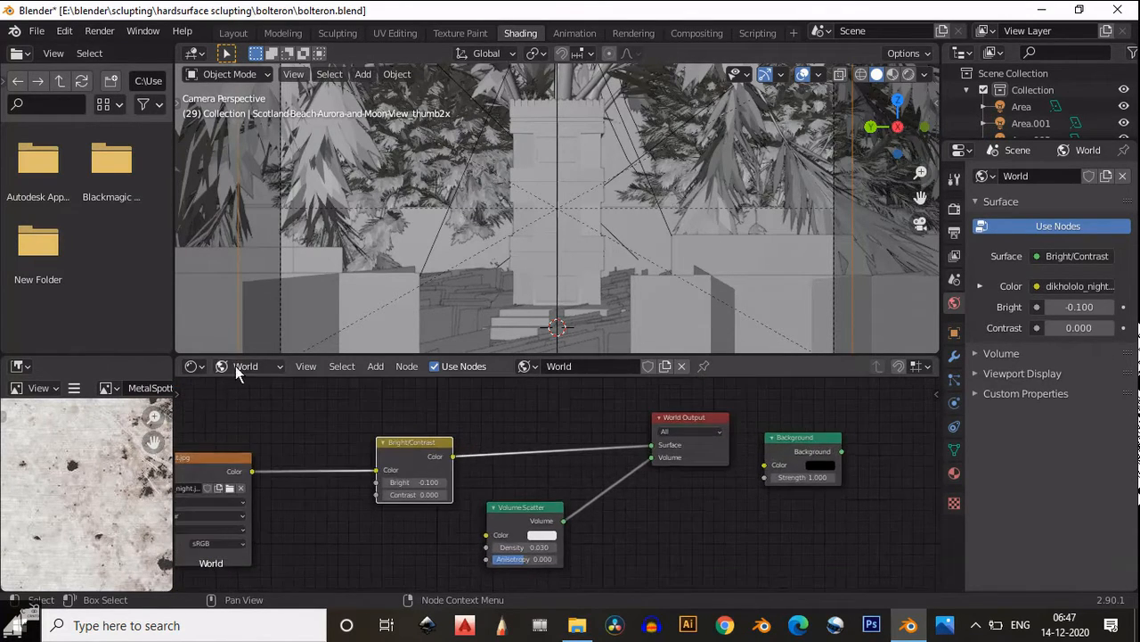
{"action": "middle_click_drag", "start_coordinate": [623, 479], "coordinate": [601, 465]}
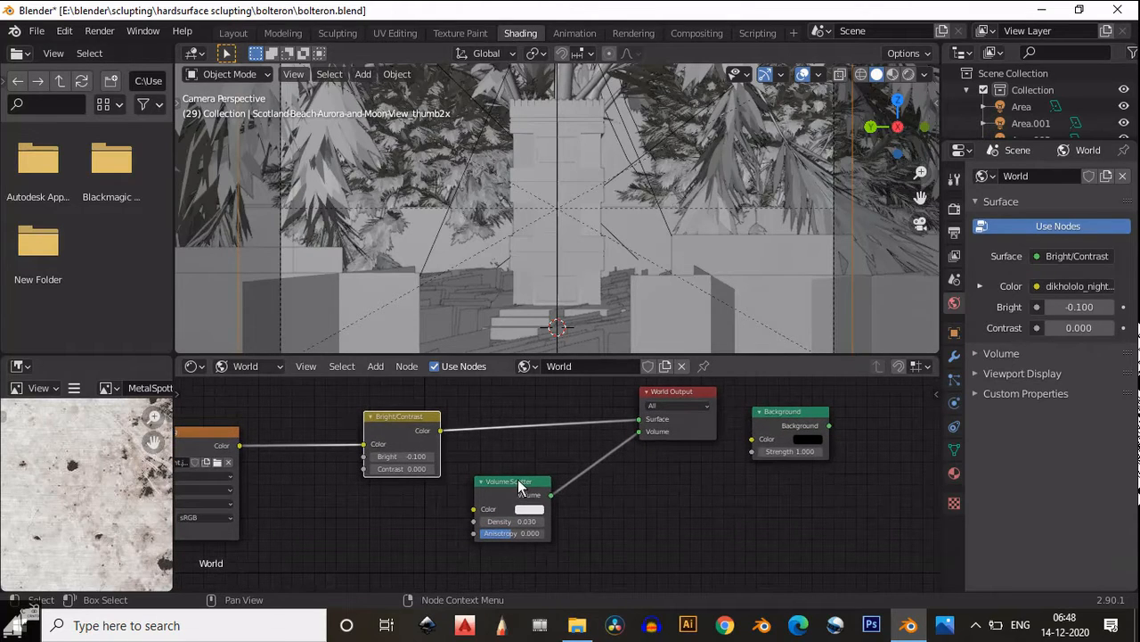
- Search the addable world nodes for "vo" to locate Volume Scatter, and examine the existing Volume Scatter node's density without adding another
{"action": "key", "text": "shift+a"}
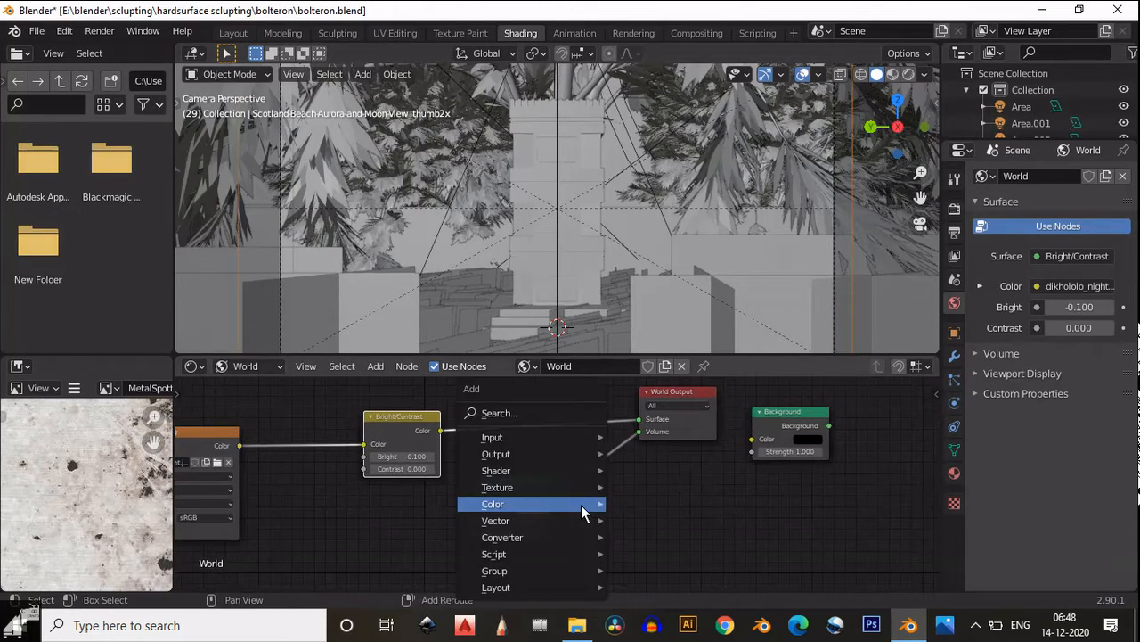
{"action": "left_click", "coordinate": [577, 413]}
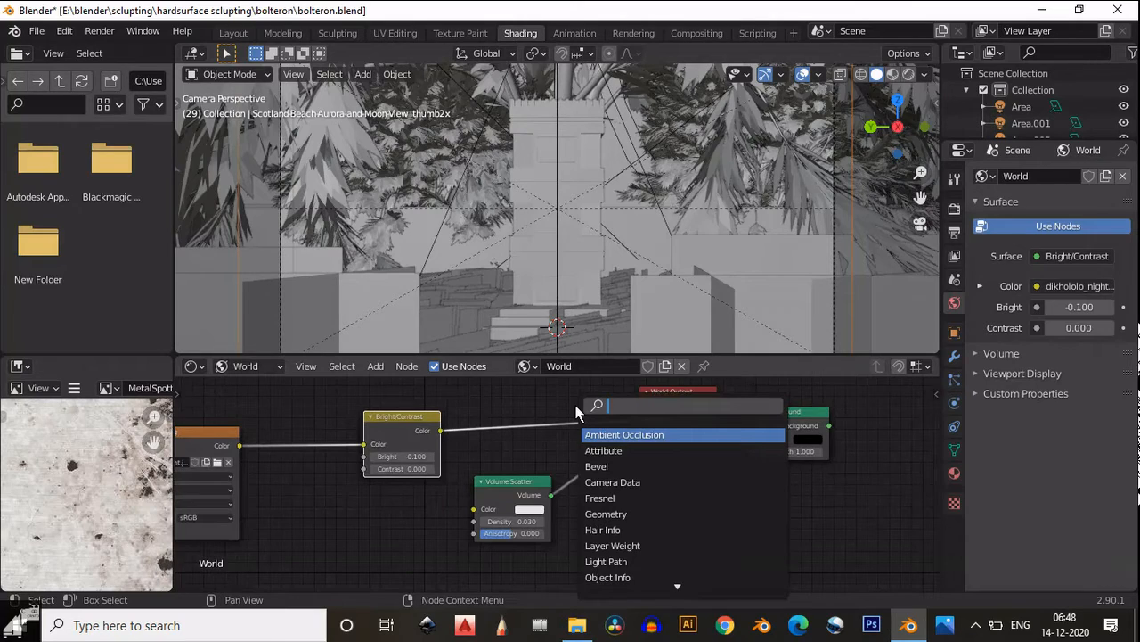
{"action": "type", "text": "vo"}
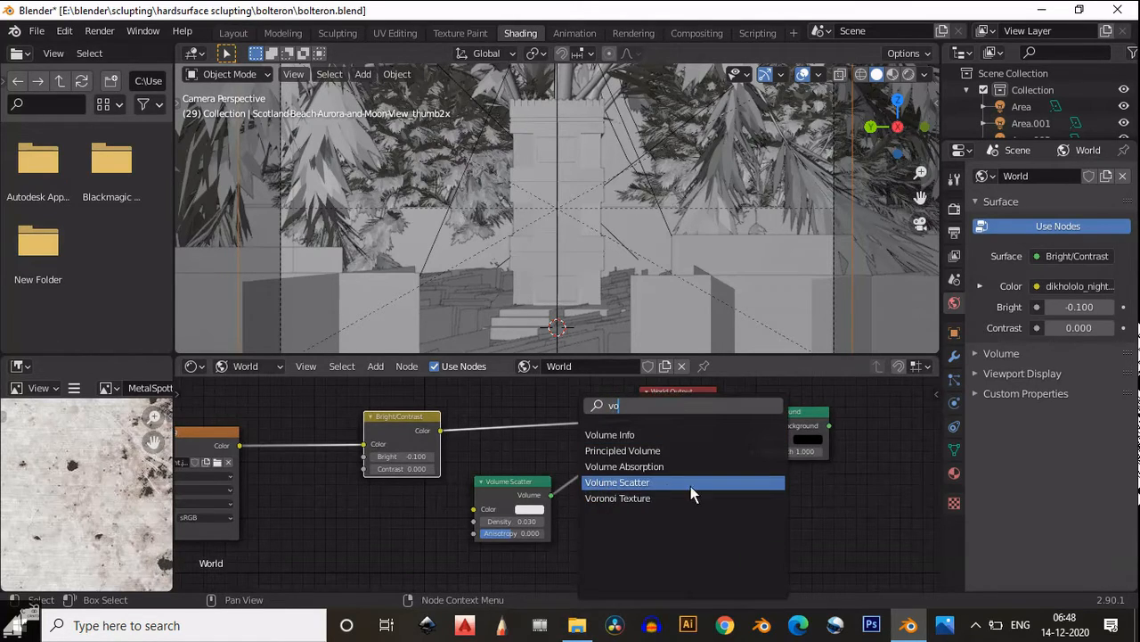
{"action": "left_click", "coordinate": [807, 495]}
{"action": "scroll", "coordinate": [522, 533], "scroll_direction": "up", "scroll_amount": 2}
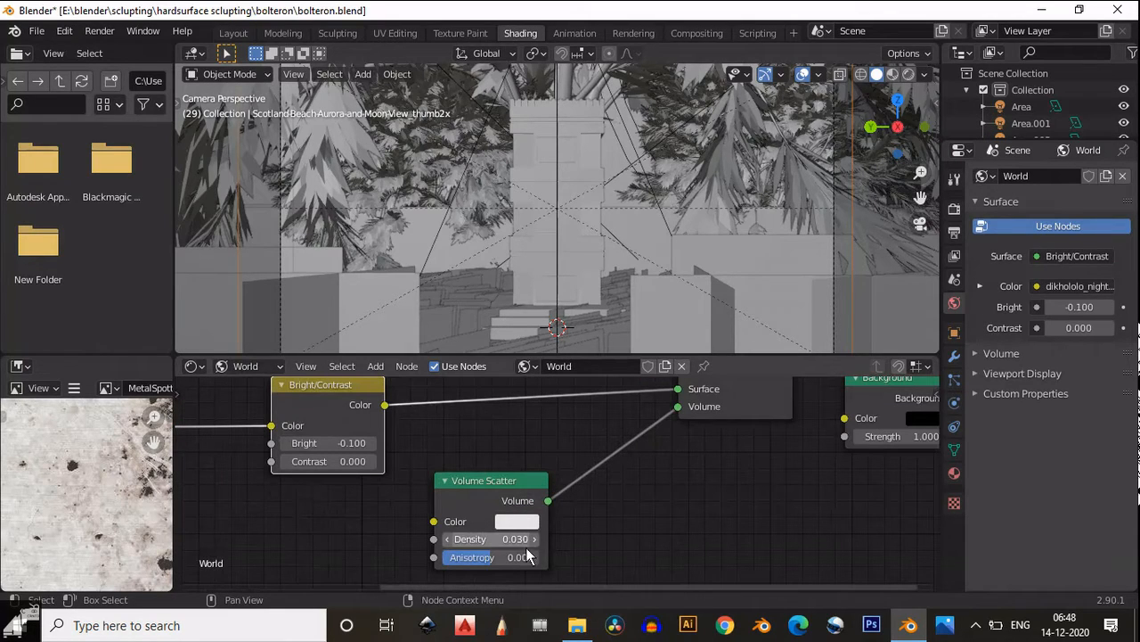
{"action": "scroll", "coordinate": [622, 501], "scroll_direction": "down", "scroll_amount": 1}
{"action": "scroll", "coordinate": [621, 502], "scroll_direction": "down", "scroll_amount": 1}
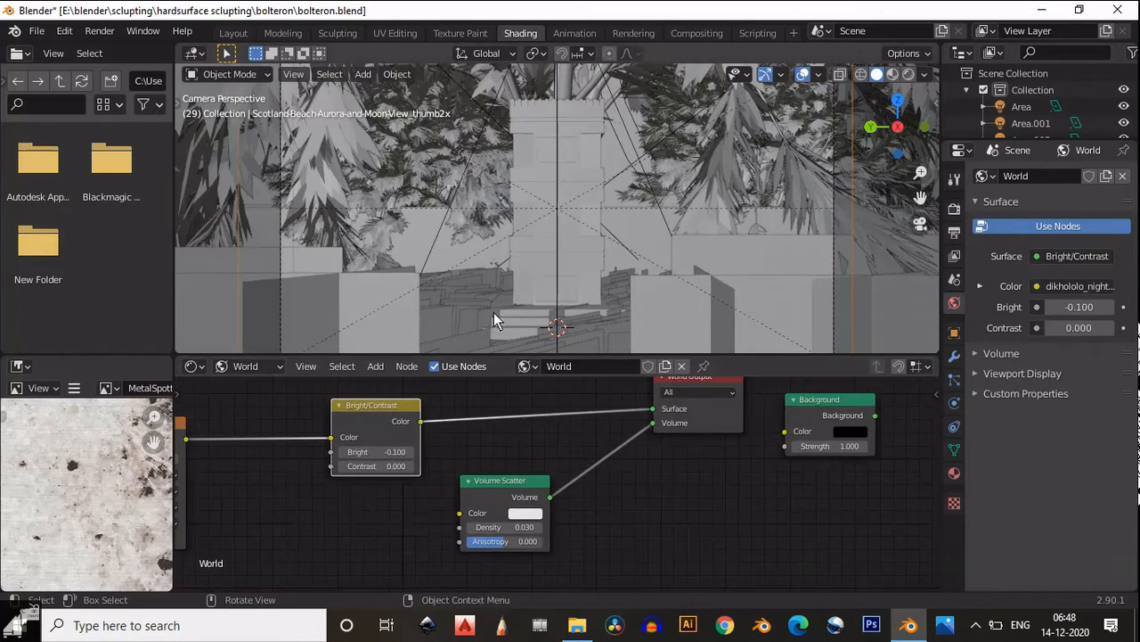
- Return to the Layout workspace and compare the scene's free view with the camera view
{"action": "left_click", "coordinate": [922, 224]}
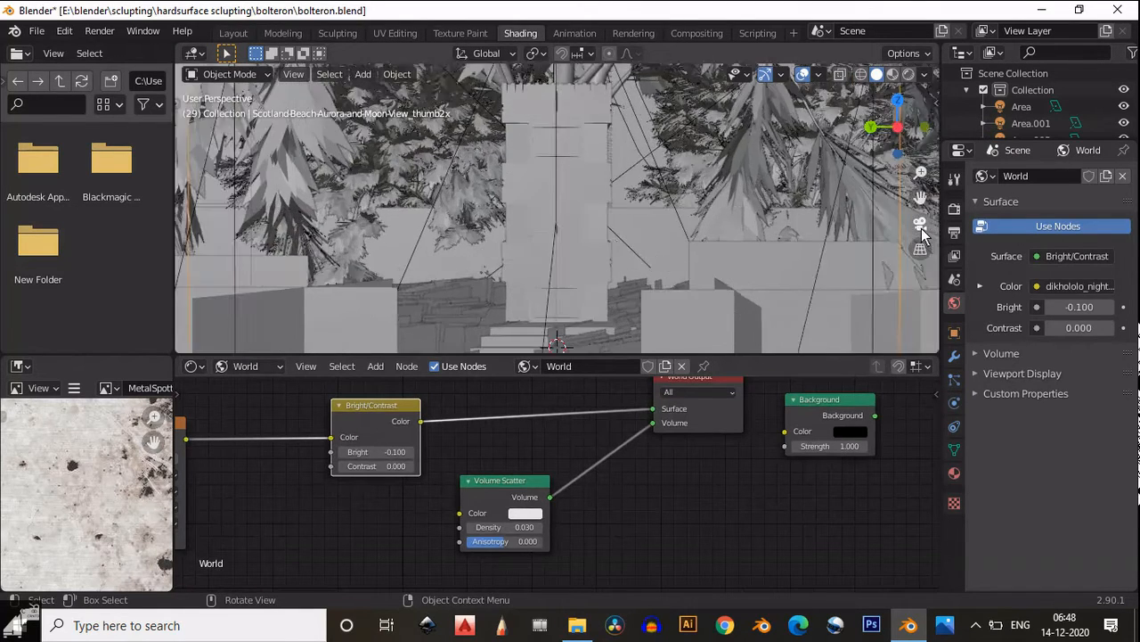
{"action": "left_click", "coordinate": [233, 33]}
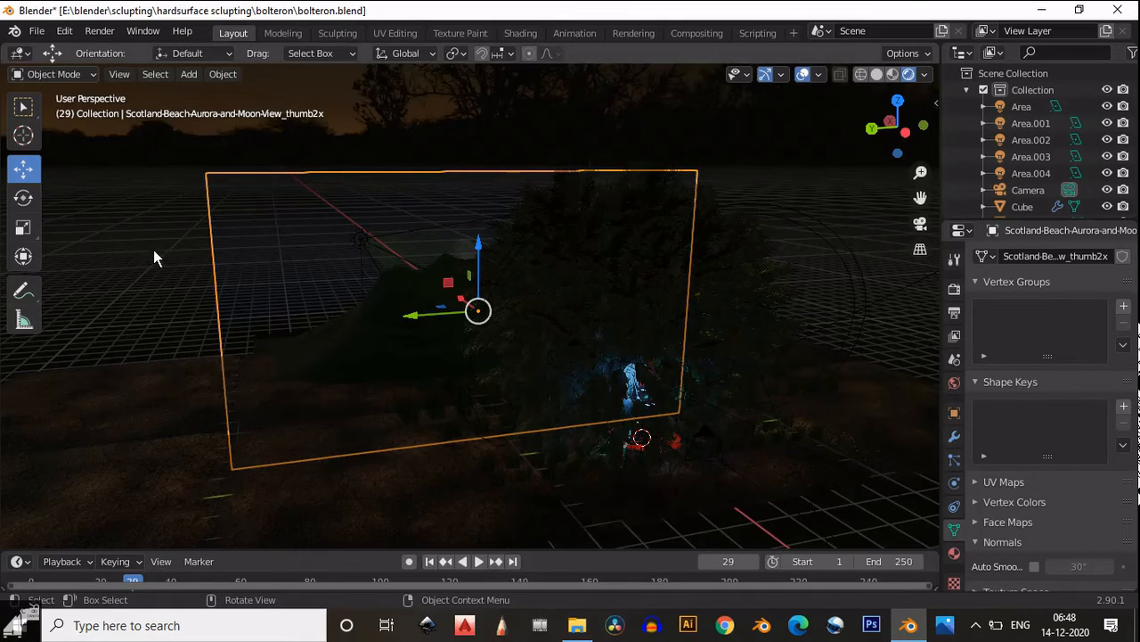
{"action": "left_click", "coordinate": [927, 224]}
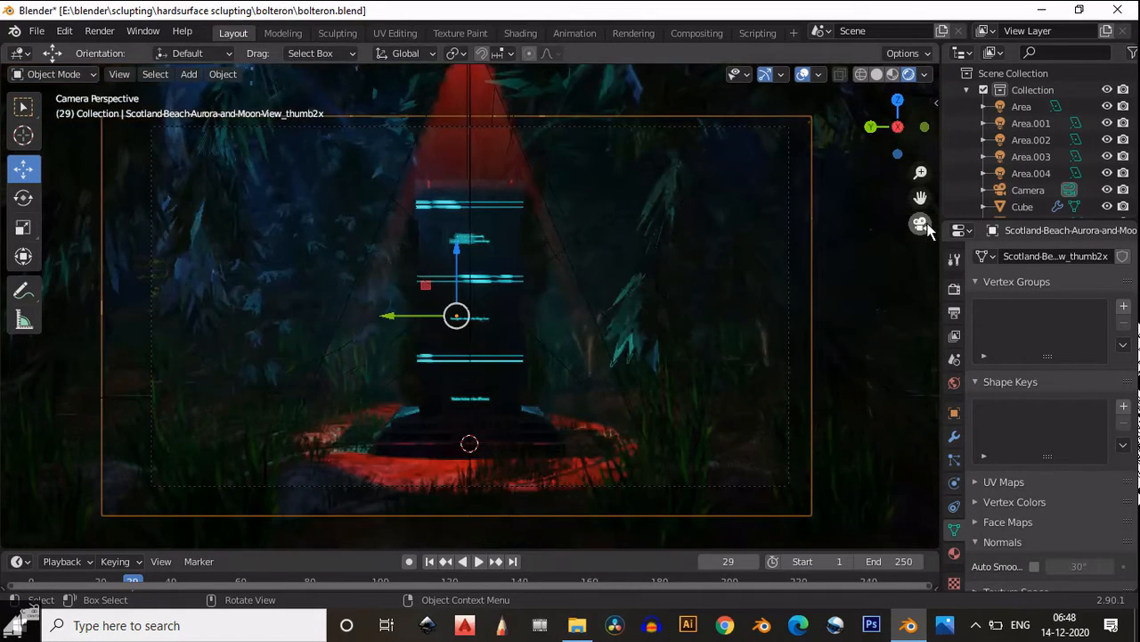
{"action": "left_click", "coordinate": [927, 226]}
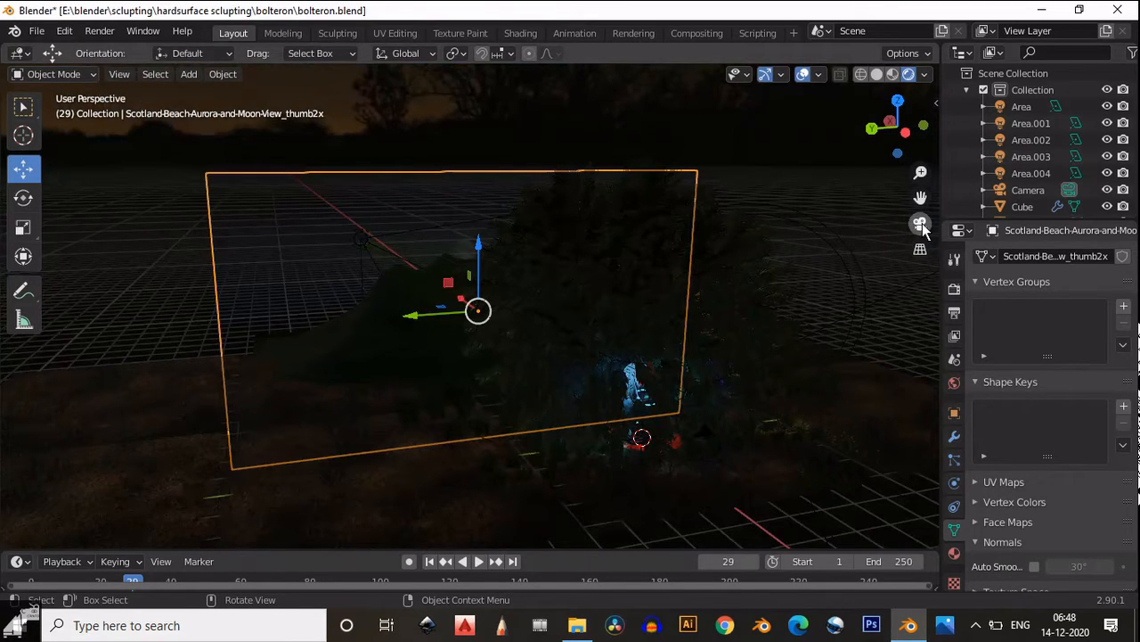
{"action": "left_click", "coordinate": [921, 225]}
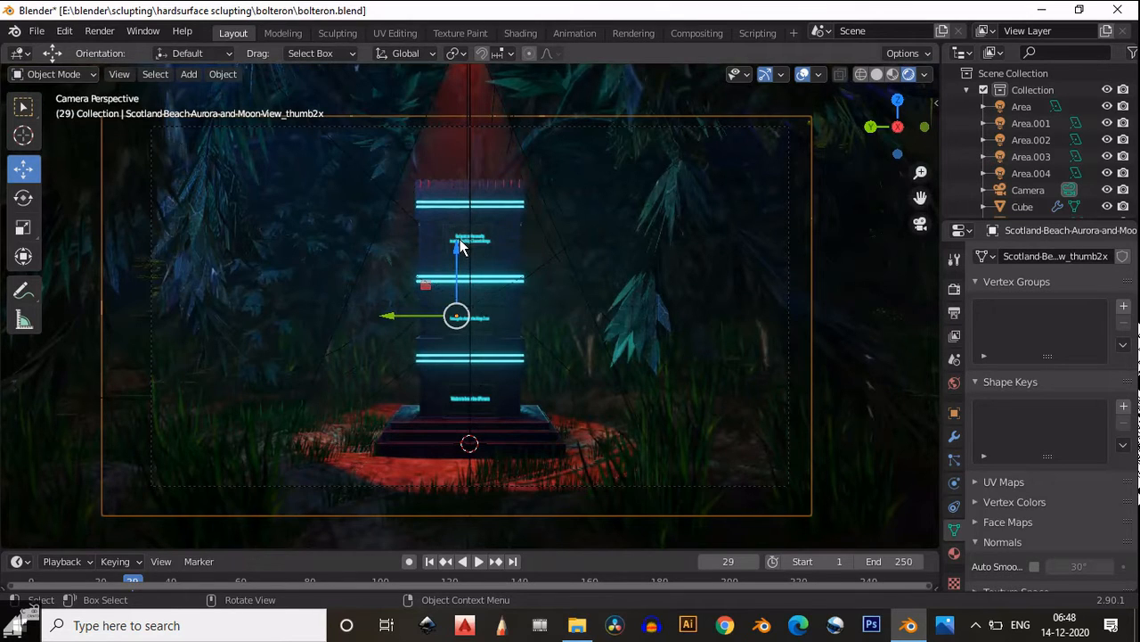
- Examine the pillar's glowing strips and lettering up close through the scene camera
{"action": "scroll", "coordinate": [477, 335], "scroll_direction": "up", "scroll_amount": 6}
{"action": "scroll", "coordinate": [482, 352], "scroll_direction": "down", "scroll_amount": 1}
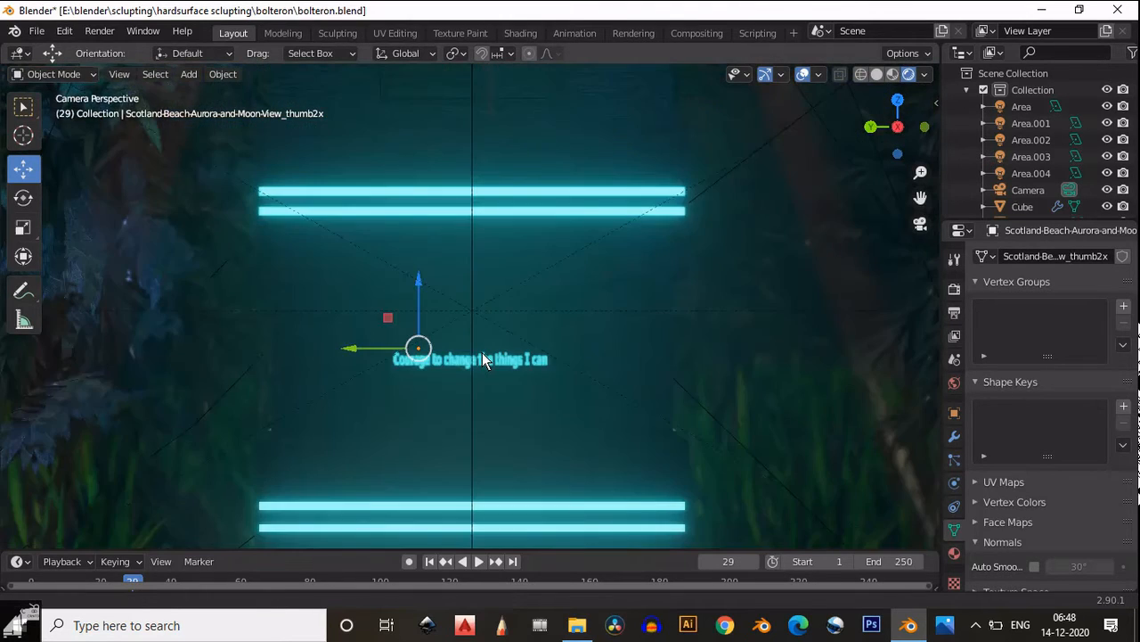
{"action": "scroll", "coordinate": [482, 354], "scroll_direction": "down", "scroll_amount": 1}
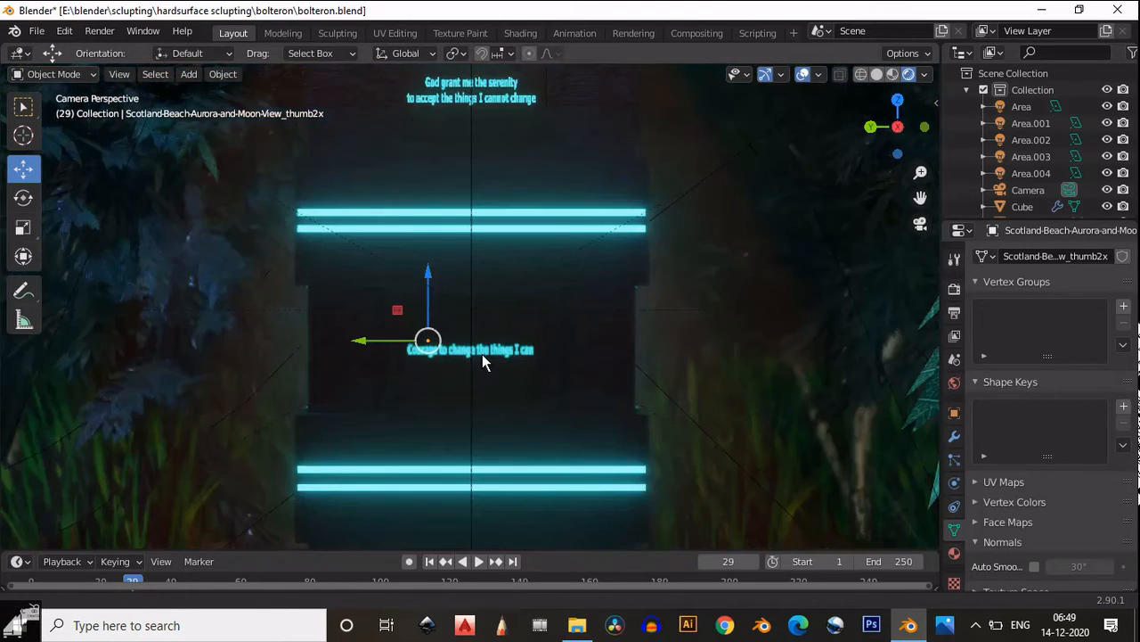
{"action": "scroll", "coordinate": [491, 265], "scroll_direction": "down", "scroll_amount": 5}
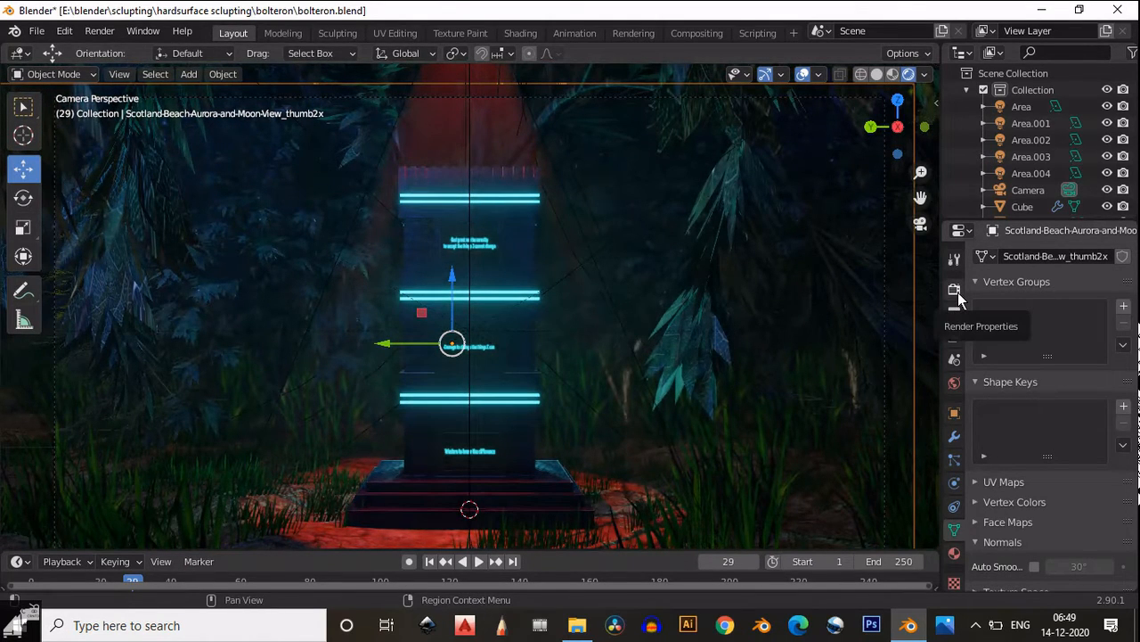
- Examine the scene's render settings, including the engine choices, sampling, enabled effects and Color Management options
{"action": "left_click", "coordinate": [956, 290]}
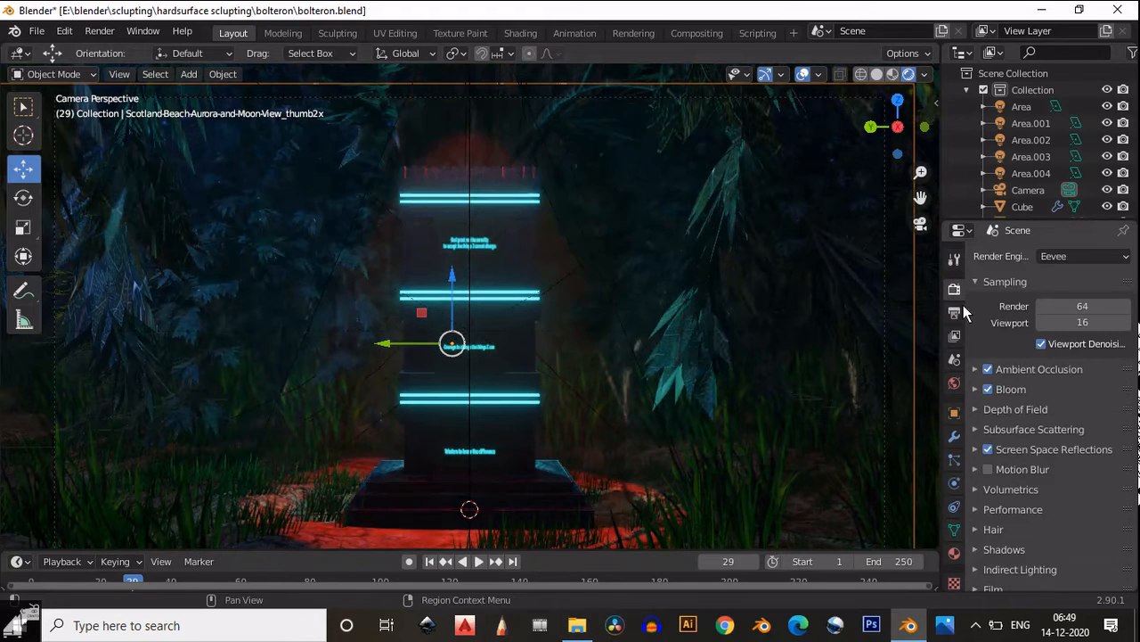
{"action": "left_click", "coordinate": [1093, 259]}
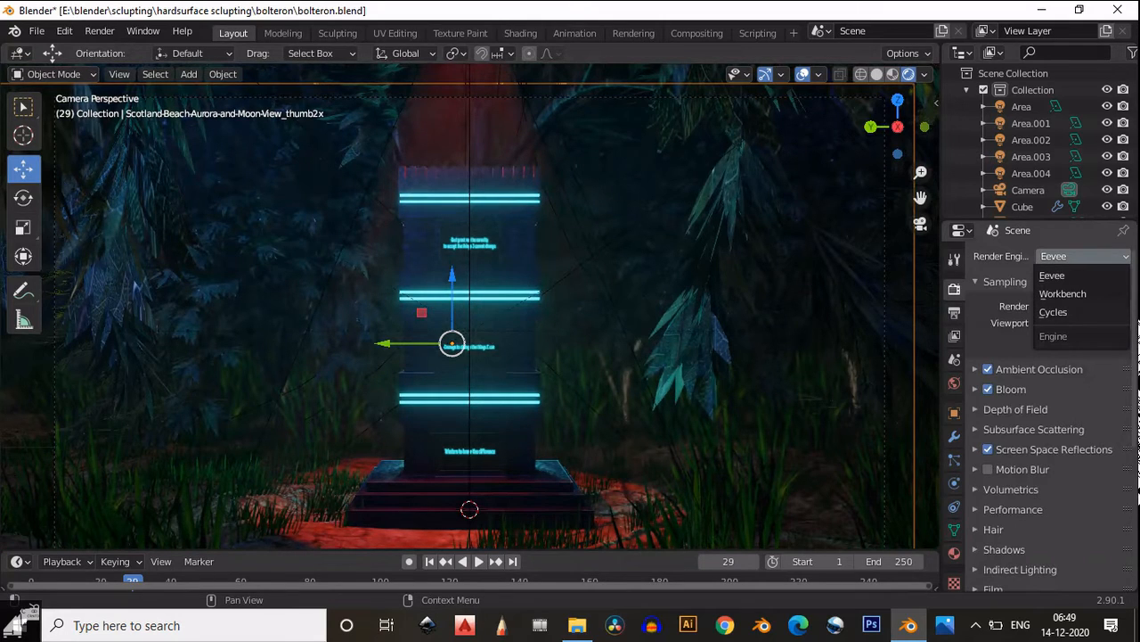
{"action": "scroll", "coordinate": [1042, 410], "scroll_direction": "down", "scroll_amount": 6}
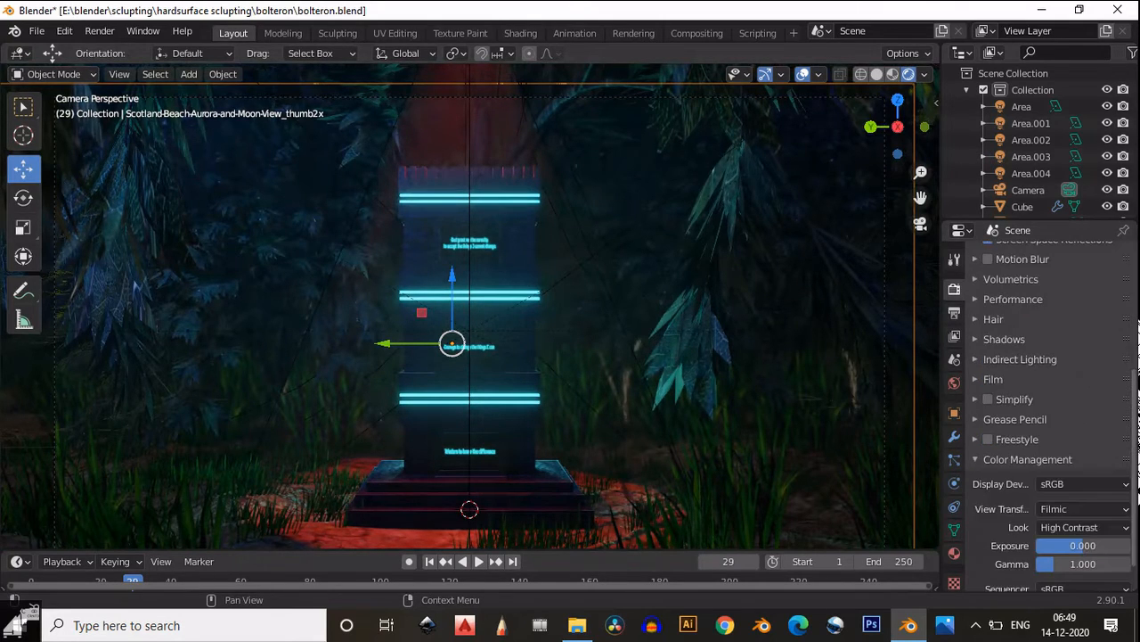
{"action": "scroll", "coordinate": [1086, 492], "scroll_direction": "down", "scroll_amount": 1}
{"action": "scroll", "coordinate": [1087, 492], "scroll_direction": "up", "scroll_amount": 7}
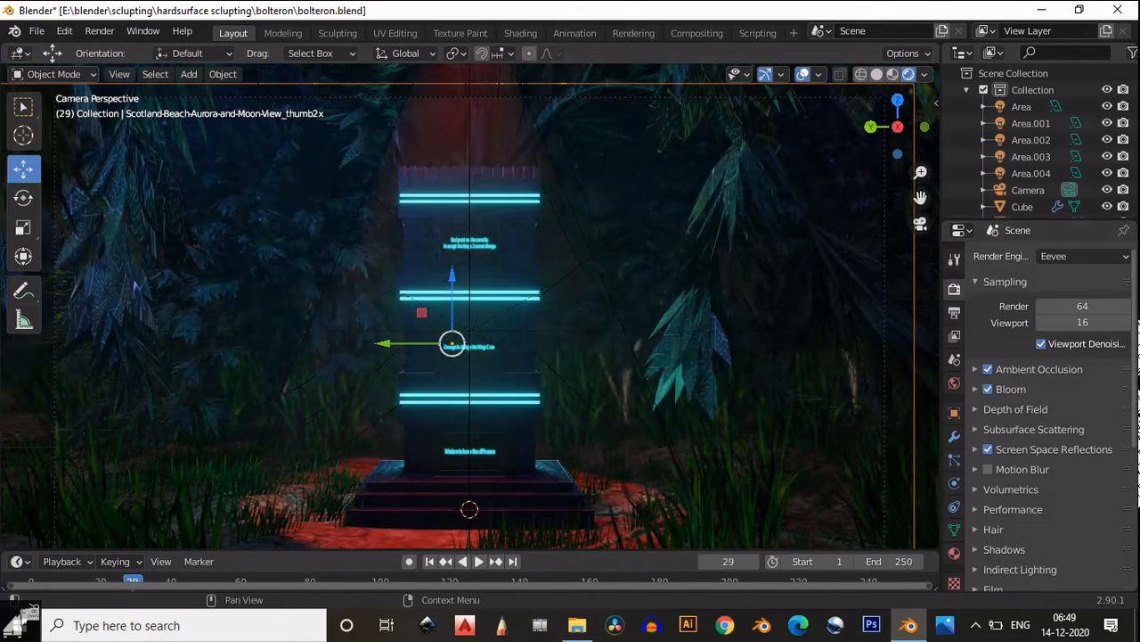
{"action": "scroll", "coordinate": [1113, 499], "scroll_direction": "down", "scroll_amount": 7}
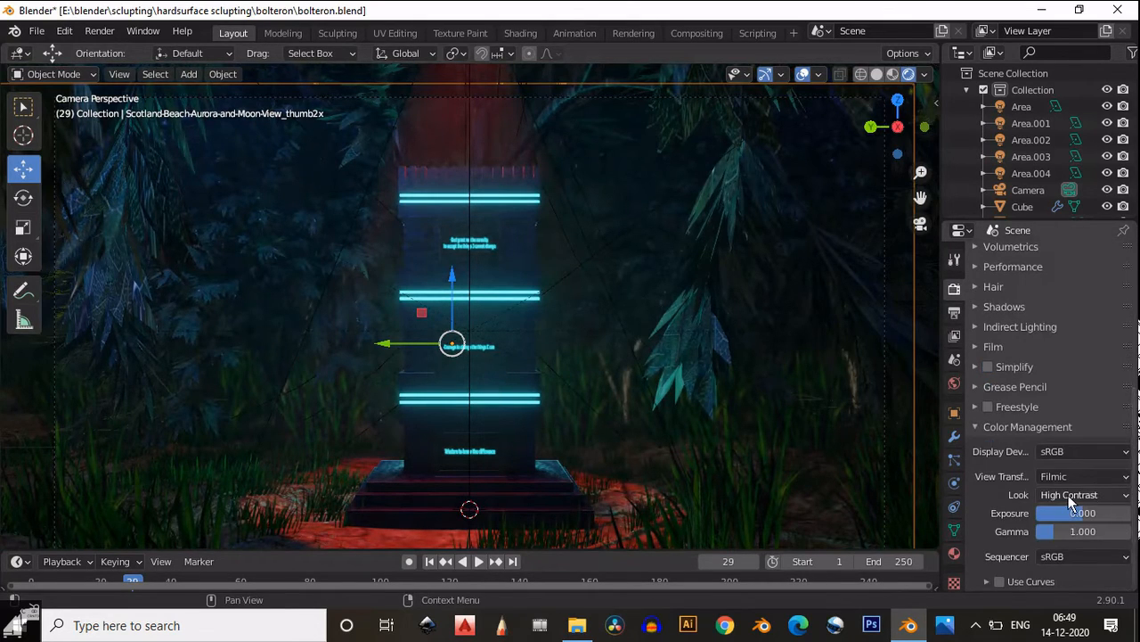